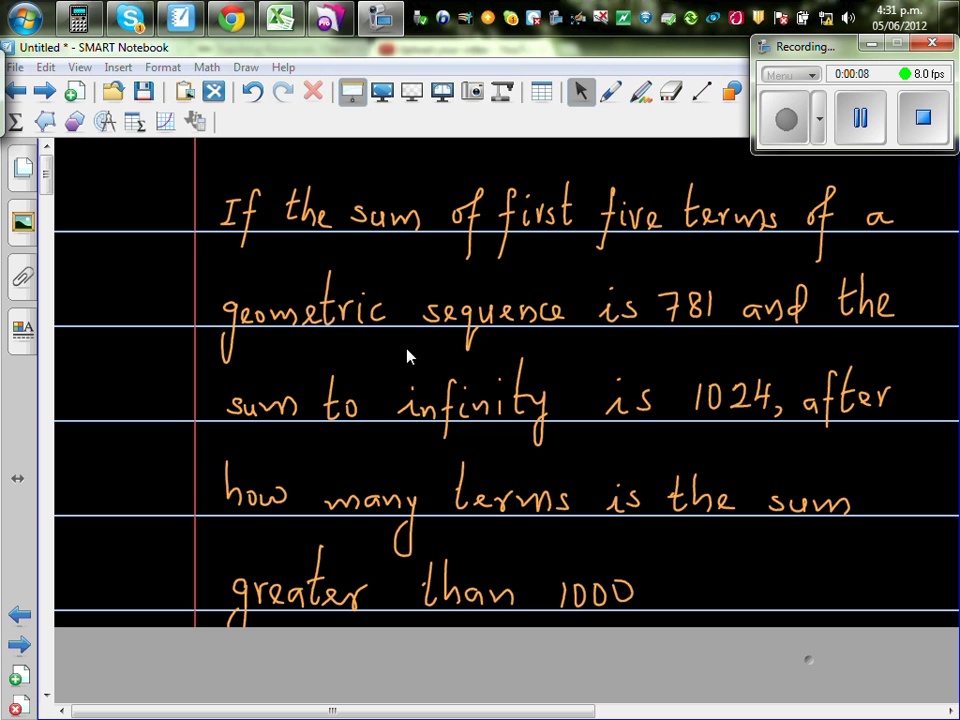
# Underline 'geometric sequence', 781, 'sum', 'infinity', 1024 and 1000 in the question with the pen
pyautogui.click(610, 91)
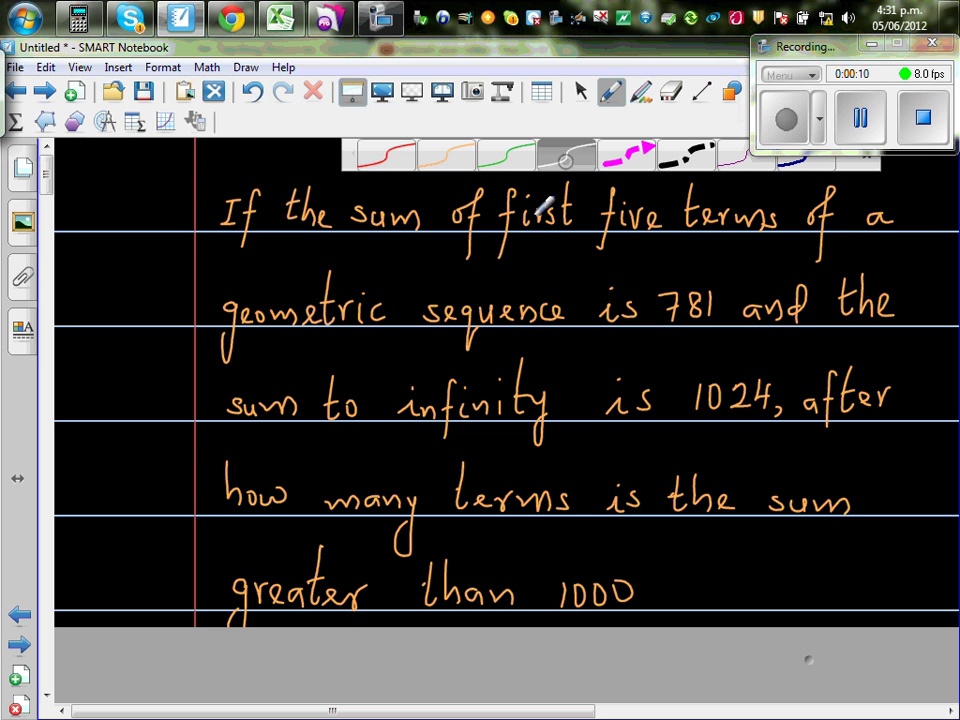
pyautogui.moveTo(222, 341); pyautogui.dragTo(508, 341)
pyautogui.moveTo(672, 341); pyautogui.dragTo(705, 341)
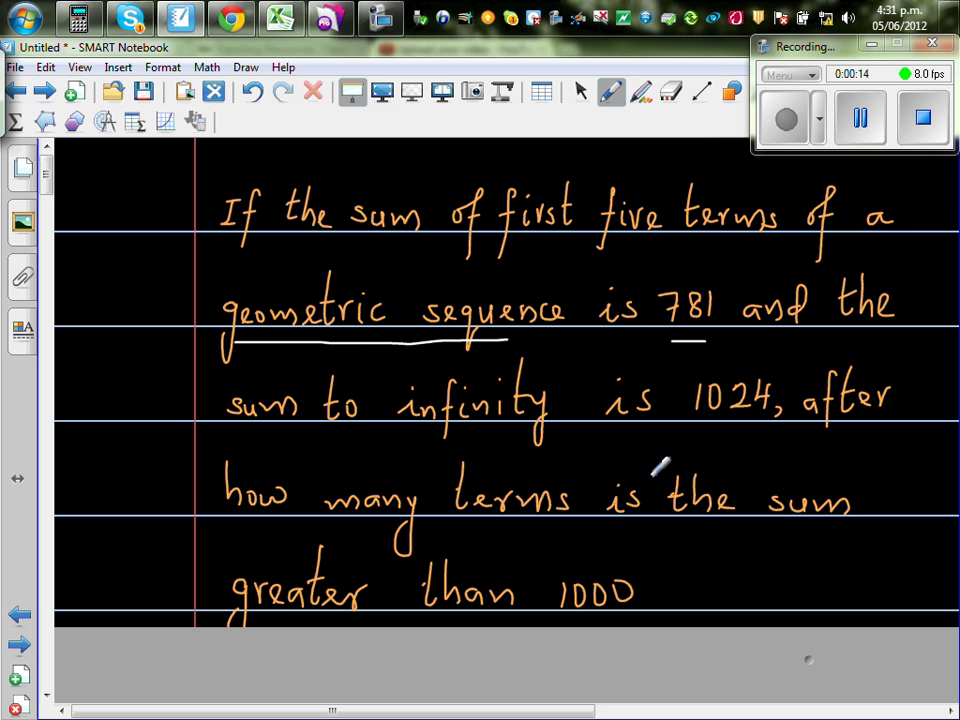
pyautogui.moveTo(235, 434); pyautogui.dragTo(271, 433)
pyautogui.moveTo(472, 434); pyautogui.dragTo(510, 433)
pyautogui.moveTo(708, 431); pyautogui.dragTo(769, 431)
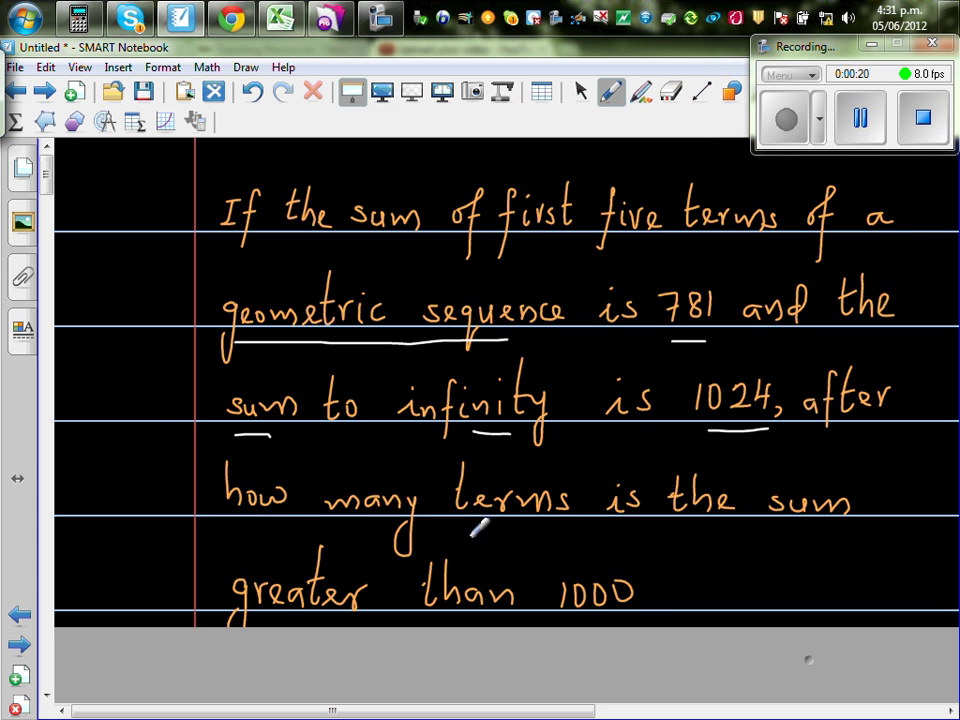
pyautogui.moveTo(562, 622); pyautogui.dragTo(628, 622)
# Extend the page to reveal the example sequence 10, 5, 2.5, 1.25, 0.625
pyautogui.scroll(-5, 808, 574)
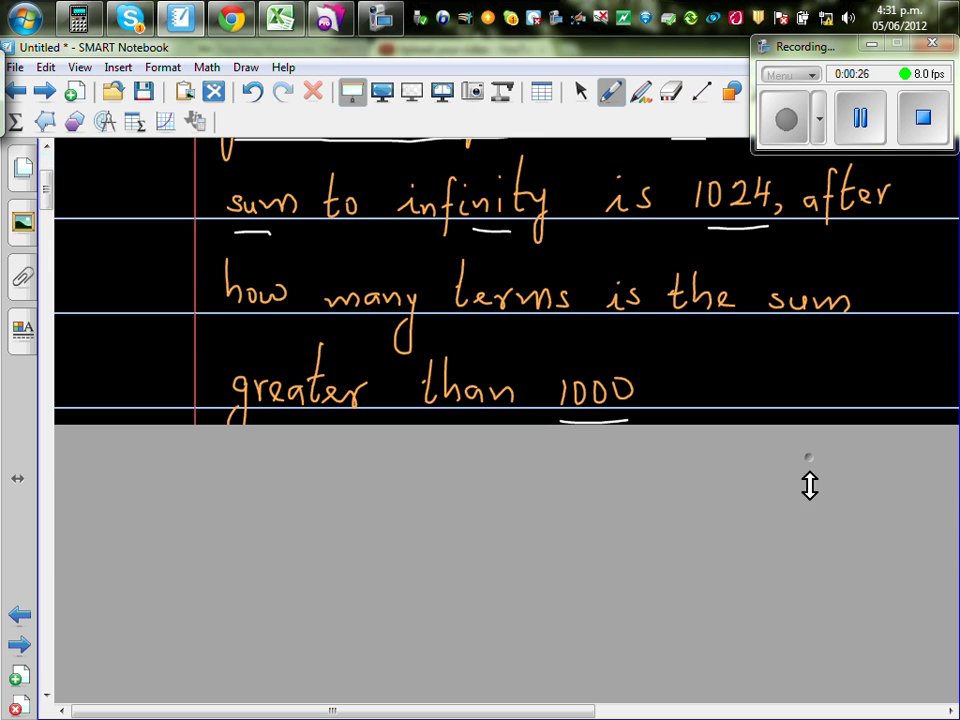
pyautogui.moveTo(810, 484); pyautogui.dragTo(800, 616)
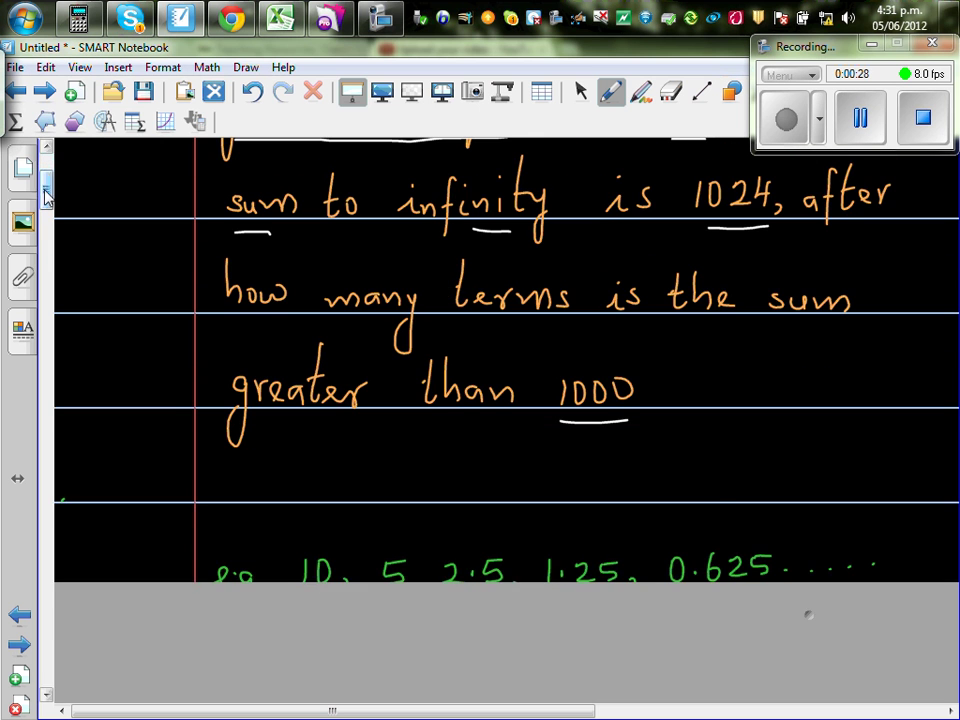
pyautogui.scroll(-5, 36, 150)
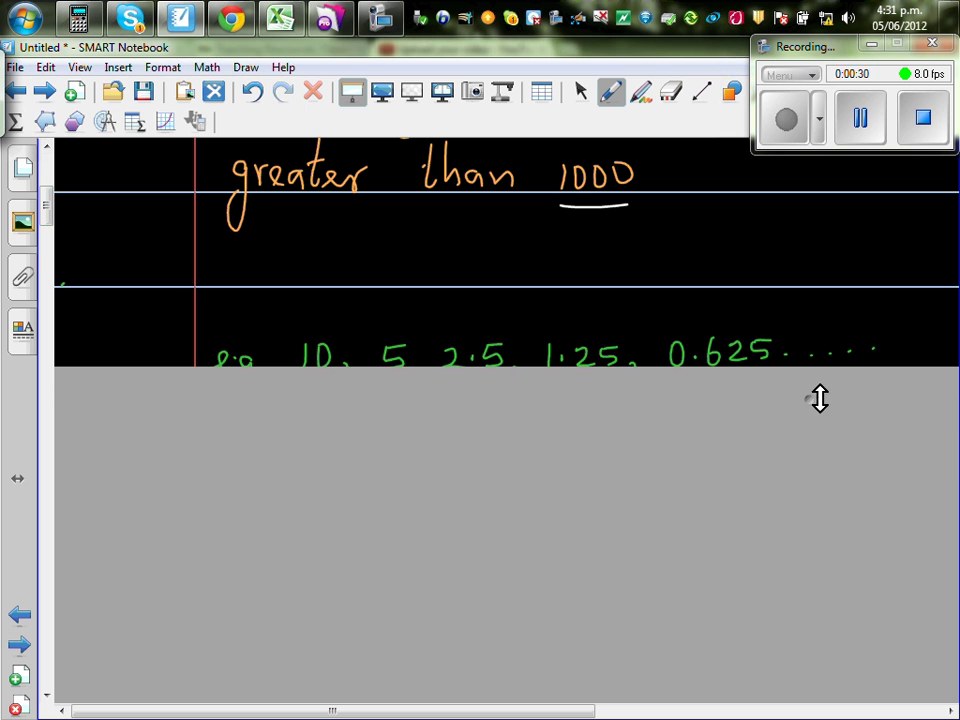
pyautogui.moveTo(816, 396); pyautogui.dragTo(817, 444)
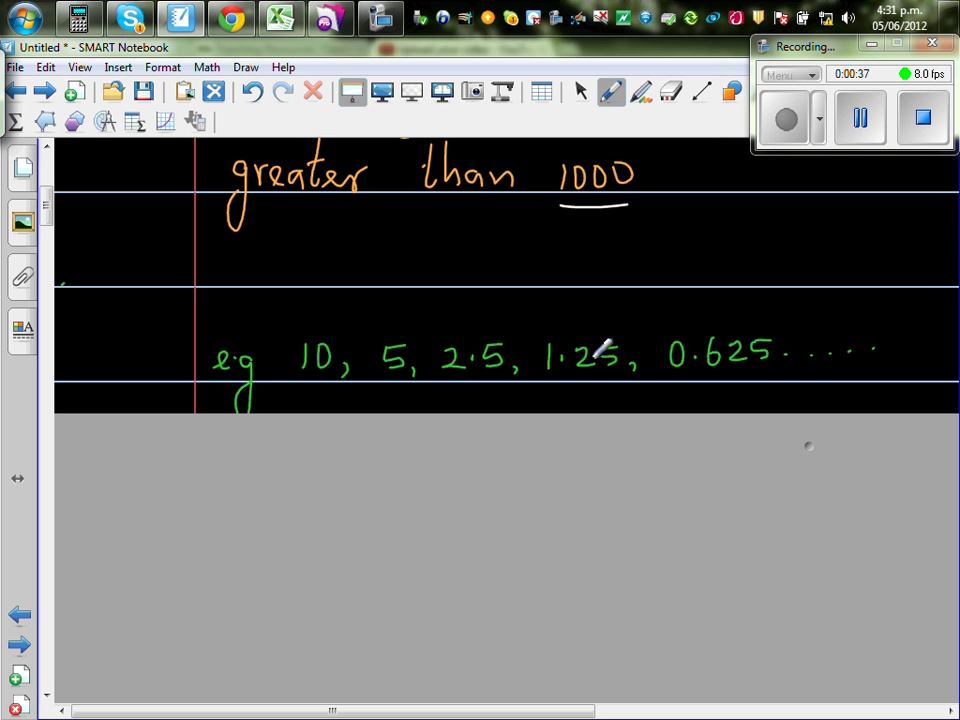
# In white pen, draw ×0.5 arcs from 10 to 5 and from 5 to 2.5
pyautogui.click(611, 91)
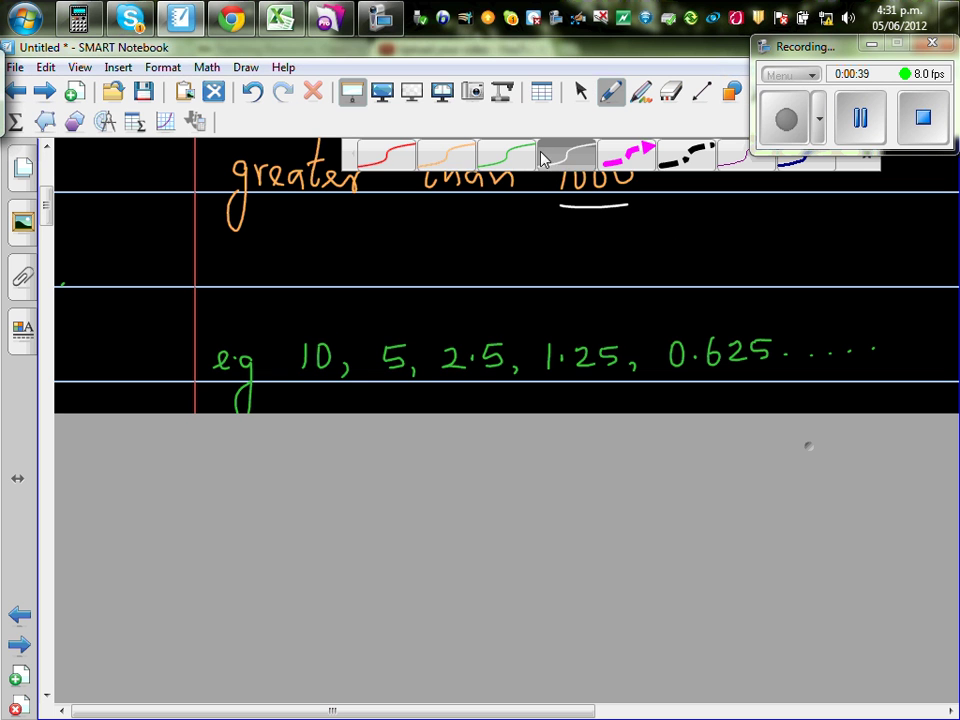
pyautogui.click(541, 160)
pyautogui.moveTo(322, 330); pyautogui.dragTo(381, 324)
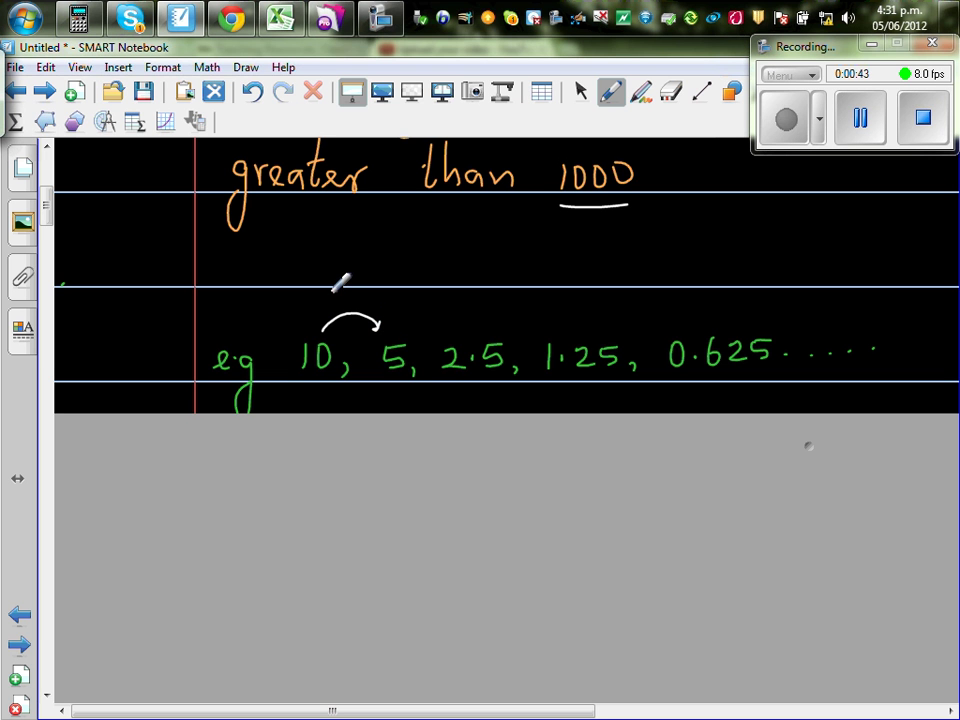
pyautogui.moveTo(327, 292); pyautogui.dragTo(336, 302)
pyautogui.moveTo(354, 282); pyautogui.dragTo(388, 277)
pyautogui.click(366, 292)
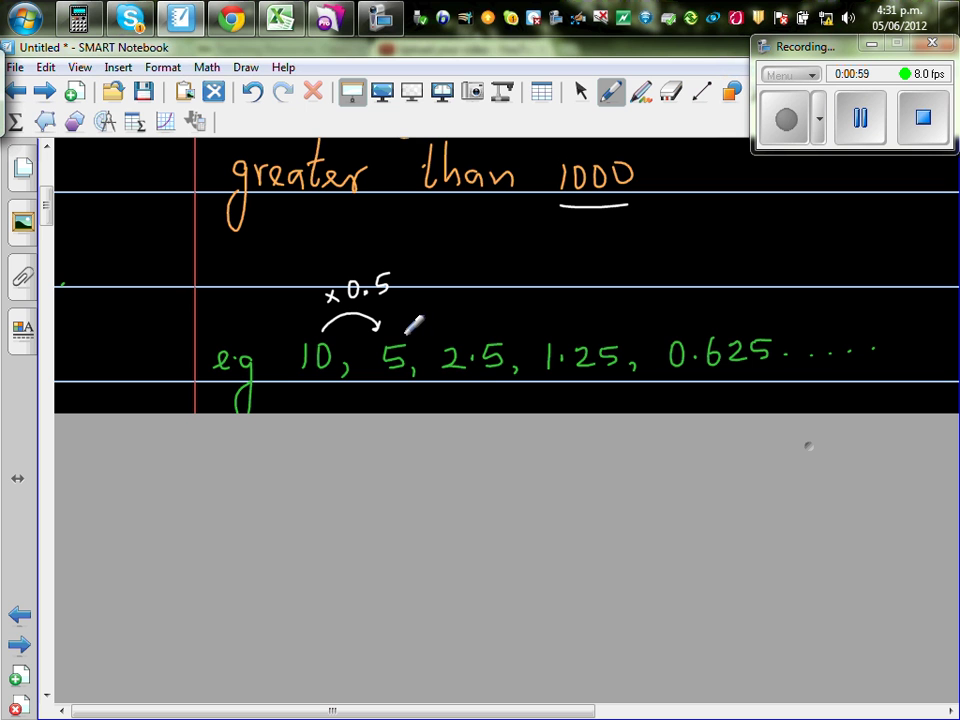
pyautogui.moveTo(403, 337)
pyautogui.mouseDown()
pyautogui.moveTo(435, 311)
pyautogui.moveTo(465, 320)
pyautogui.moveTo(470, 334)
pyautogui.mouseUp()
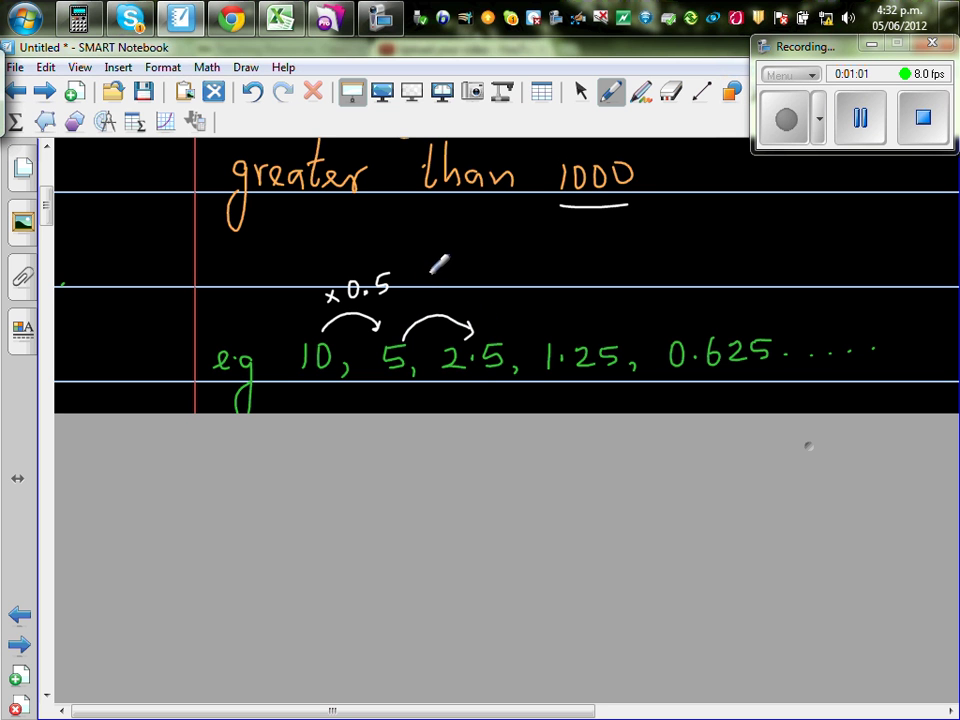
pyautogui.moveTo(423, 270)
pyautogui.mouseDown()
pyautogui.moveTo(436, 281)
pyautogui.moveTo(449, 266)
pyautogui.moveTo(490, 262)
pyautogui.moveTo(478, 274)
pyautogui.mouseUp()
pyautogui.click(461, 276)
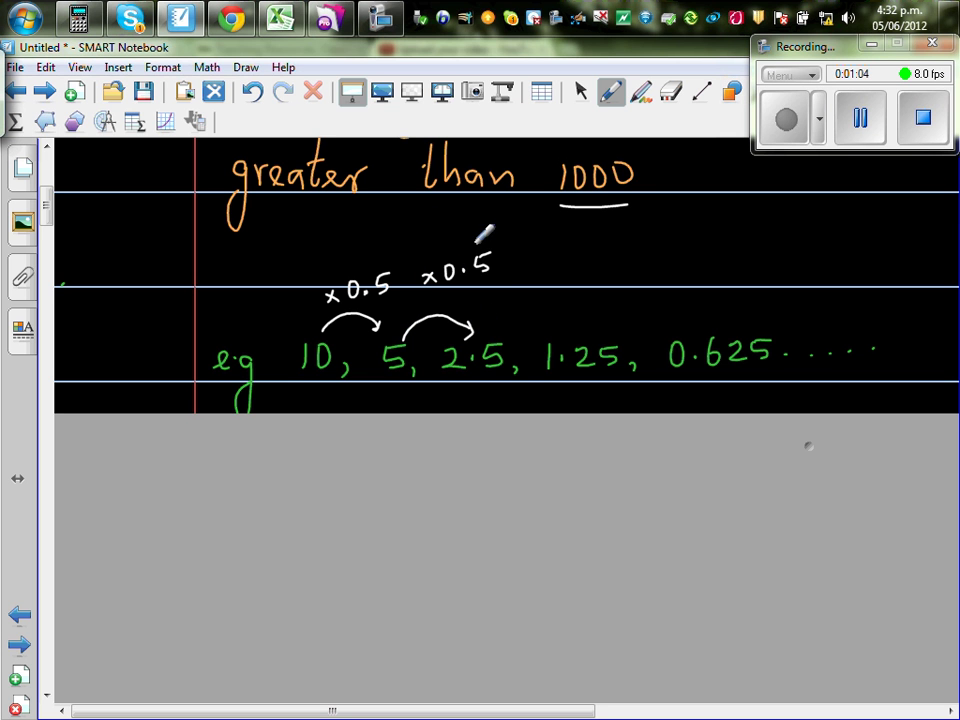
# On the Casio calculator, clear the screen and compute 10 × 0.5 = 5
pyautogui.click(78, 17)
pyautogui.click(268, 499)
pyautogui.click(72, 582)
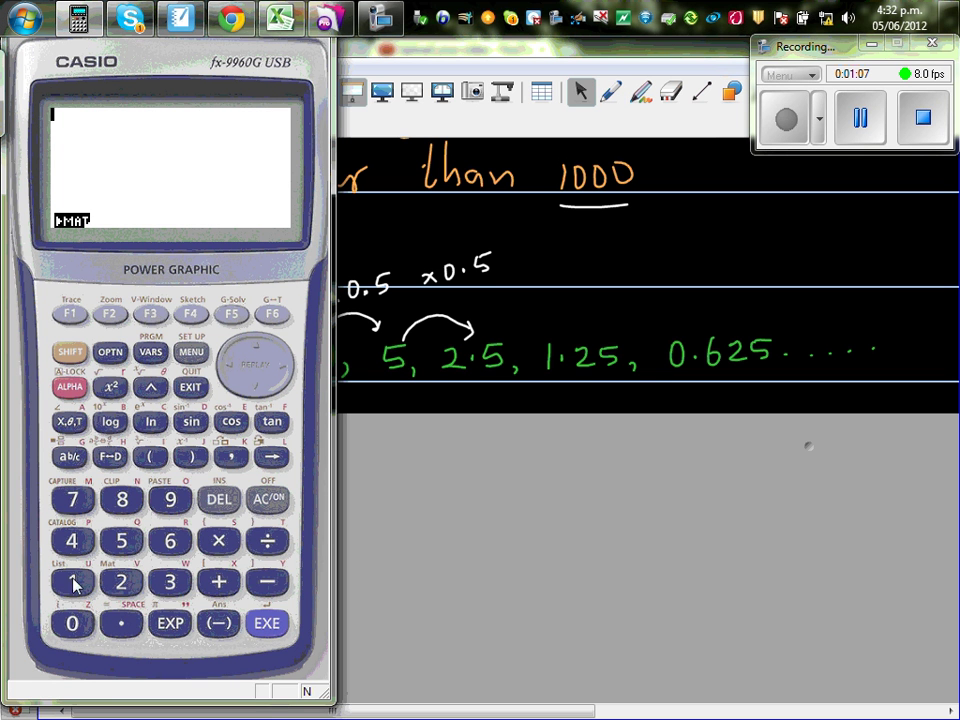
pyautogui.click(72, 623)
pyautogui.click(218, 541)
pyautogui.click(121, 623)
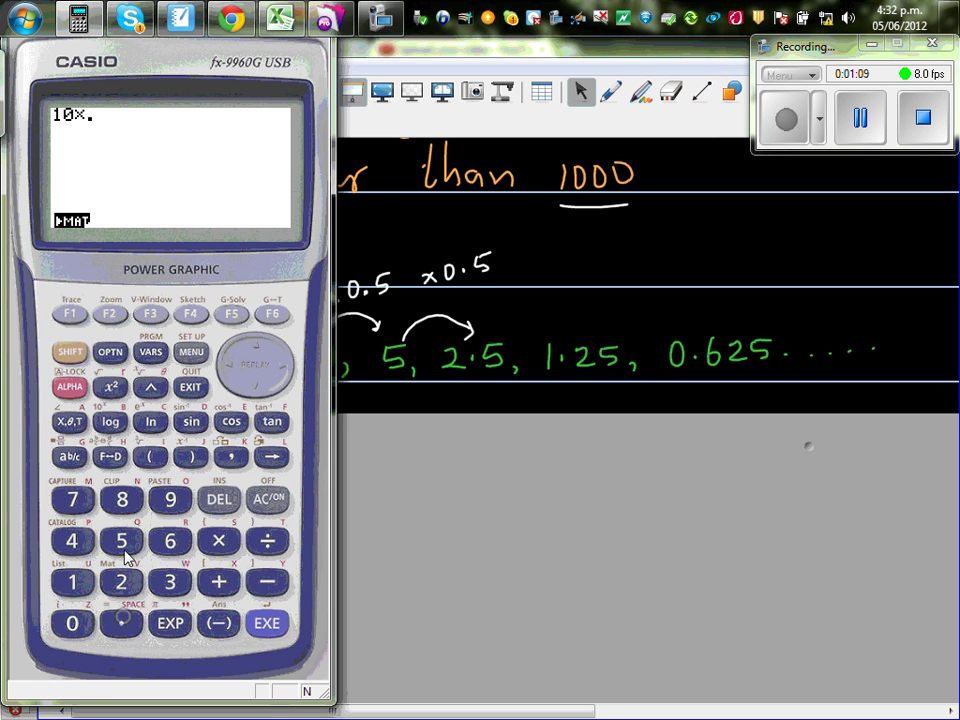
pyautogui.click(121, 541)
pyautogui.click(268, 623)
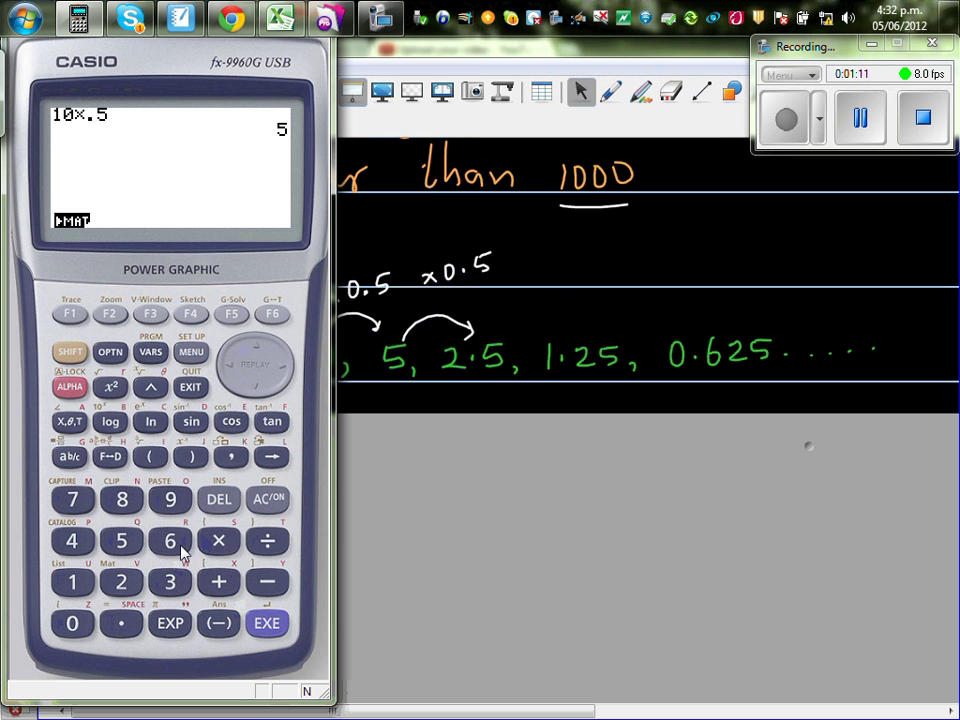
# Multiply the answer by 0.5 to get 2.5, then return to SMART Notebook's pen
pyautogui.click(218, 541)
pyautogui.click(121, 623)
pyautogui.click(121, 541)
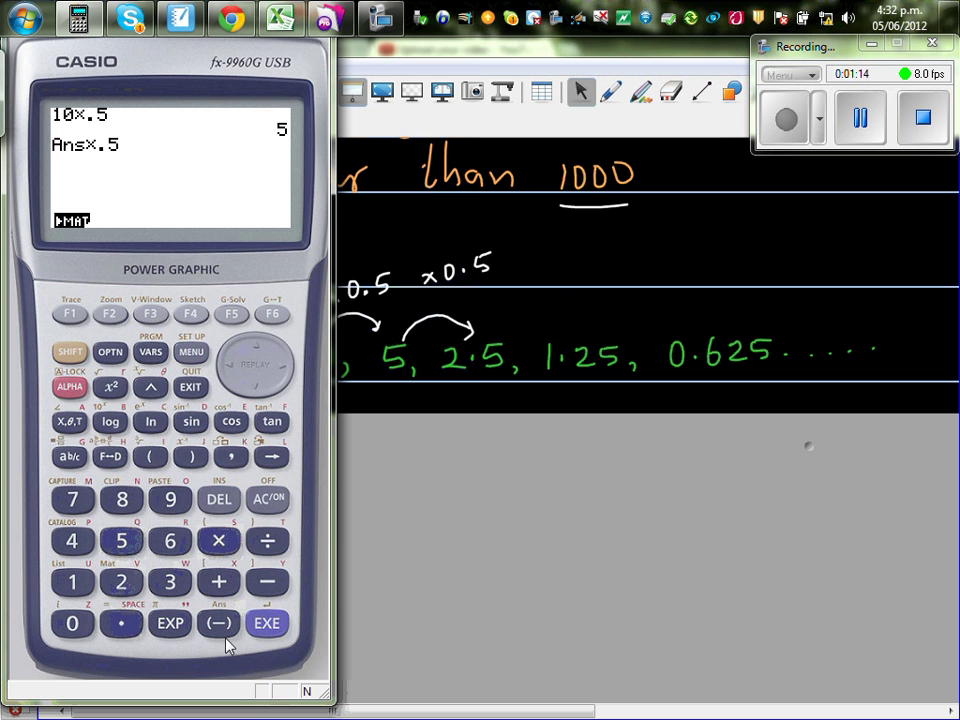
pyautogui.click(268, 623)
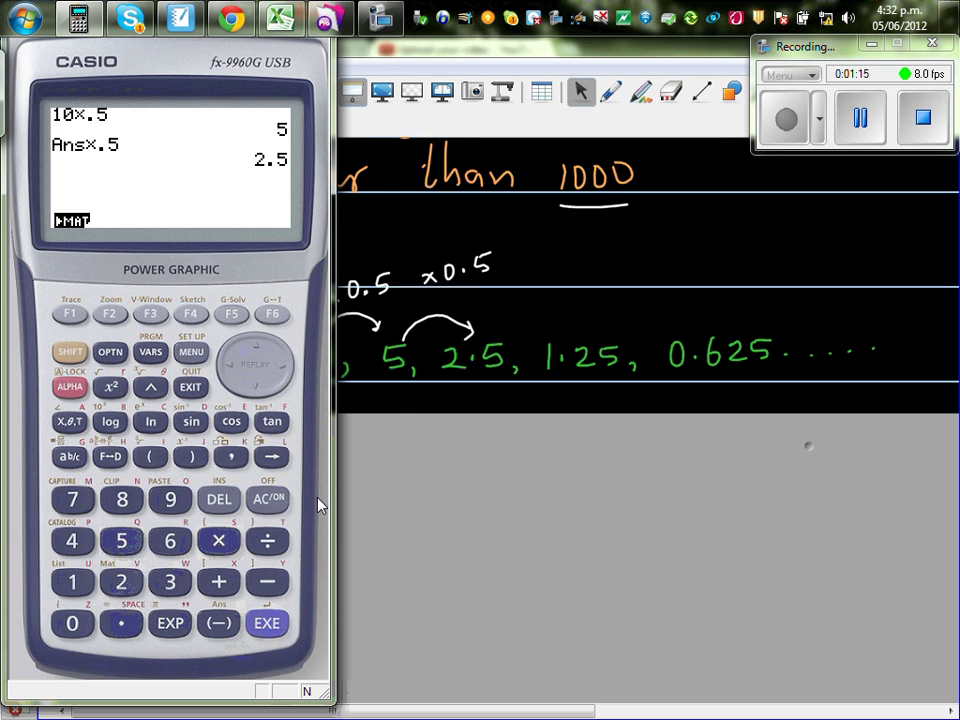
pyautogui.click(555, 312)
pyautogui.click(612, 93)
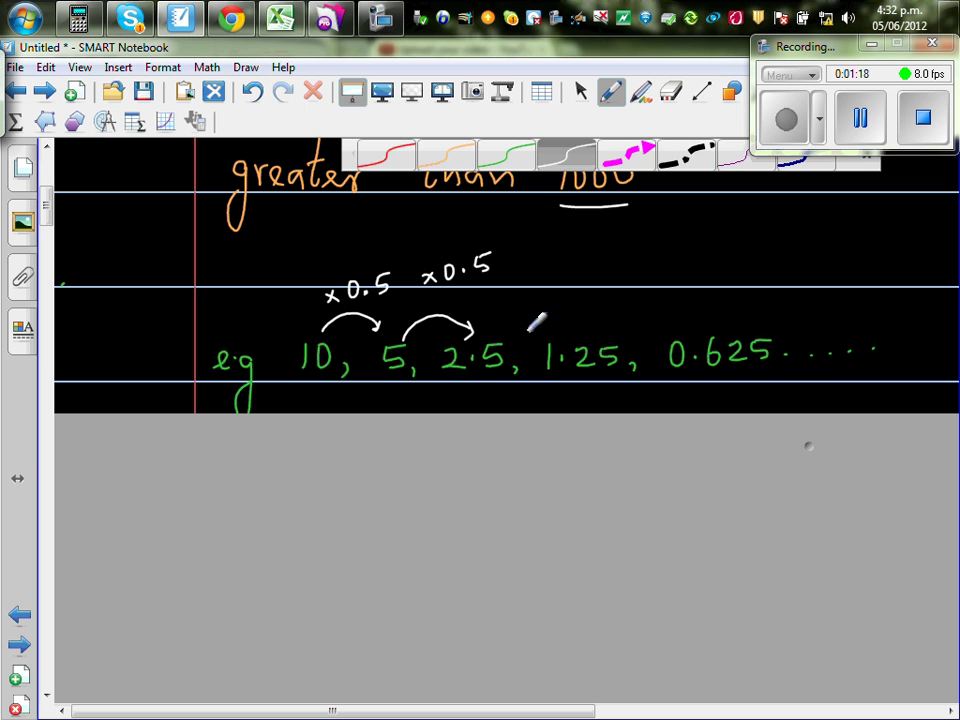
# Add a third ×0.5 arc, then write 5/10 = 0.5 and 2.5/5 = 25/50 = 0.5 beside a divider
pyautogui.moveTo(516, 332); pyautogui.dragTo(570, 327)
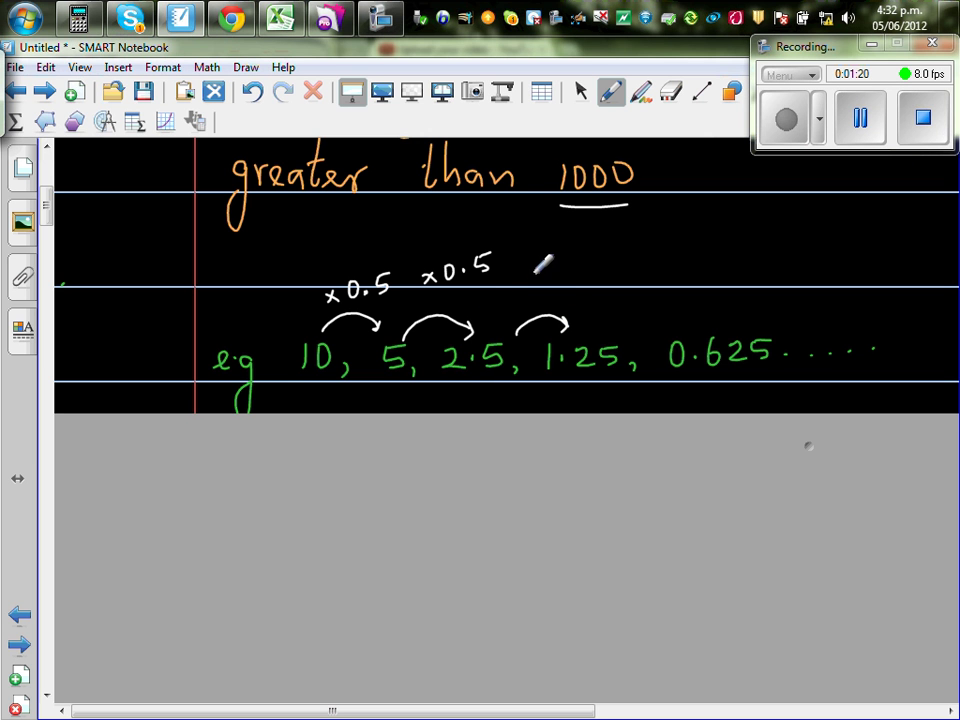
pyautogui.moveTo(529, 266)
pyautogui.mouseDown()
pyautogui.moveTo(540, 276)
pyautogui.moveTo(529, 276)
pyautogui.moveTo(552, 272)
pyautogui.moveTo(557, 259)
pyautogui.moveTo(577, 272)
pyautogui.moveTo(590, 256)
pyautogui.mouseUp()
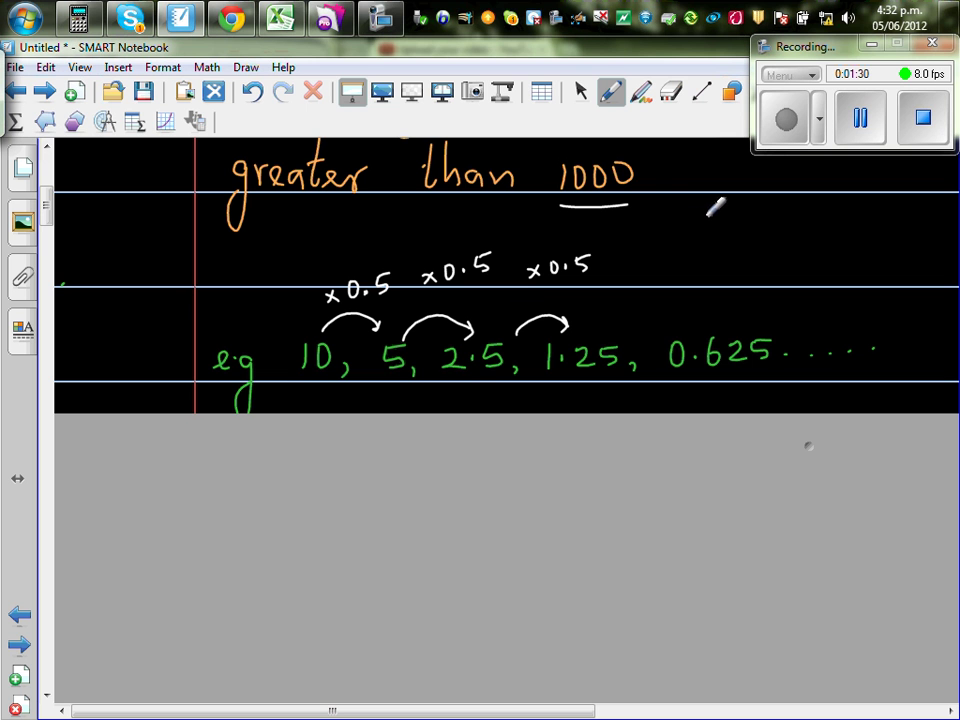
pyautogui.moveTo(674, 194); pyautogui.dragTo(672, 271)
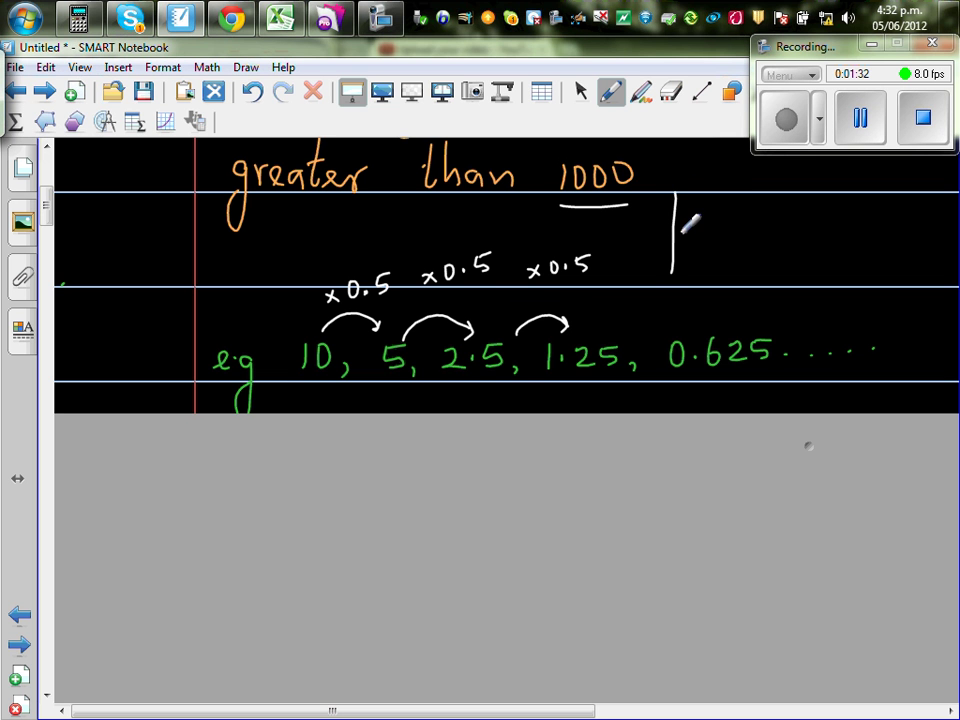
pyautogui.moveTo(708, 191)
pyautogui.mouseDown()
pyautogui.moveTo(707, 256)
pyautogui.moveTo(713, 242)
pyautogui.mouseUp()
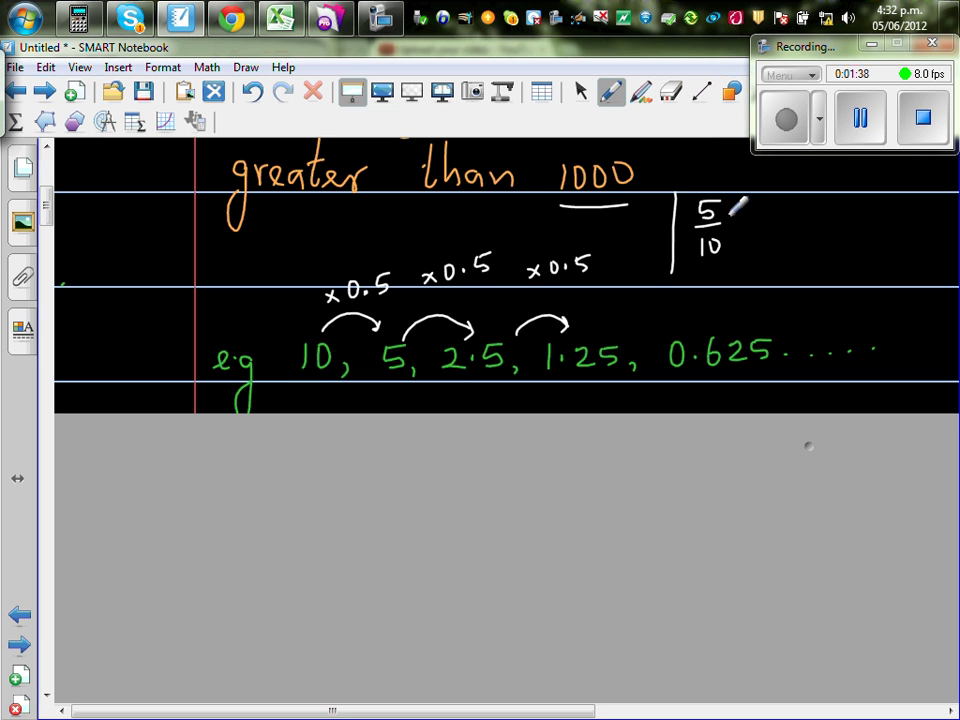
pyautogui.moveTo(738, 228)
pyautogui.mouseDown()
pyautogui.moveTo(826, 202)
pyautogui.moveTo(800, 224)
pyautogui.mouseUp()
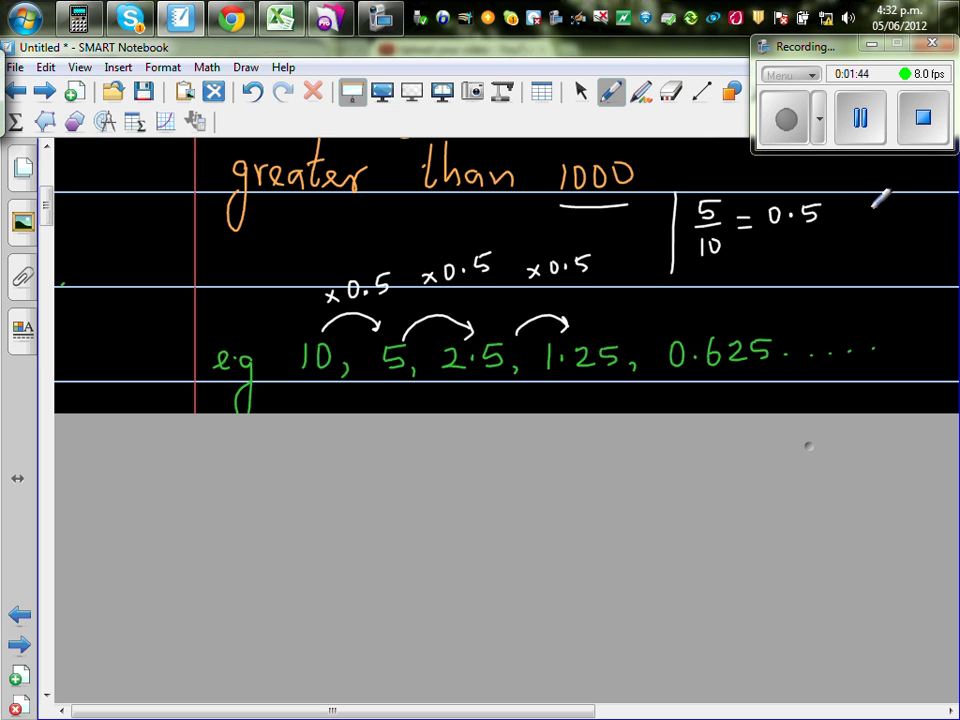
pyautogui.moveTo(870, 213)
pyautogui.mouseDown()
pyautogui.moveTo(913, 207)
pyautogui.moveTo(920, 229)
pyautogui.moveTo(890, 262)
pyautogui.mouseUp()
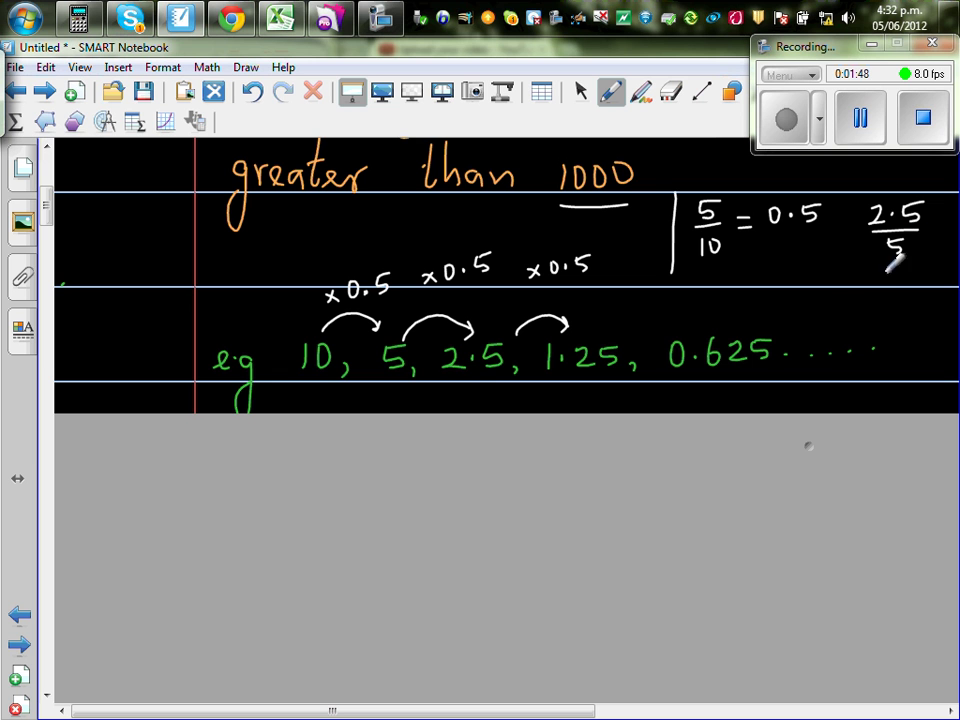
pyautogui.moveTo(848, 295)
pyautogui.mouseDown()
pyautogui.moveTo(865, 302)
pyautogui.moveTo(912, 265)
pyautogui.moveTo(916, 287)
pyautogui.moveTo(888, 311)
pyautogui.moveTo(914, 294)
pyautogui.moveTo(918, 344)
pyautogui.moveTo(936, 348)
pyautogui.mouseUp()
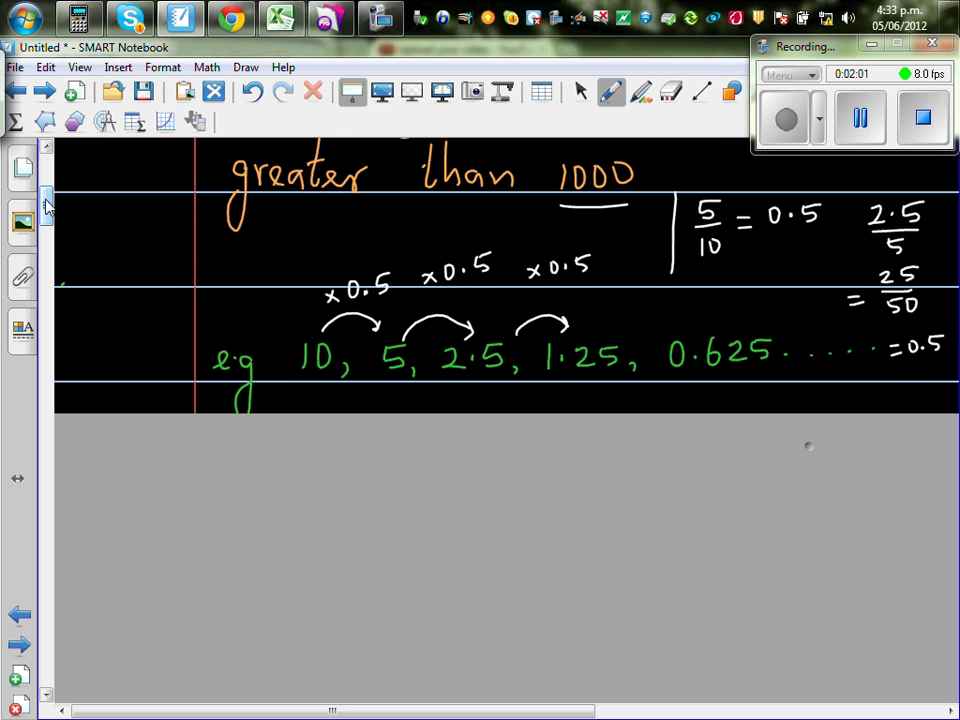
# Scroll the notes and lengthen the page below the example sequence
pyautogui.scroll(-1, 40, 158)
pyautogui.scroll(3, 44, 202)
pyautogui.scroll(-6, 44, 202)
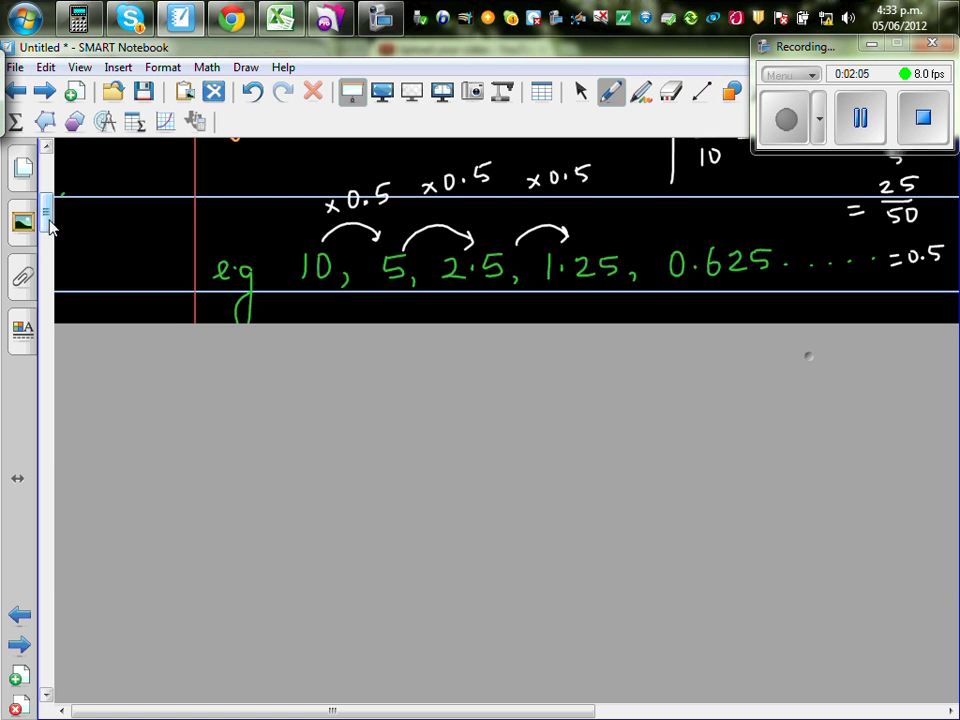
pyautogui.moveTo(46, 208); pyautogui.dragTo(47, 180)
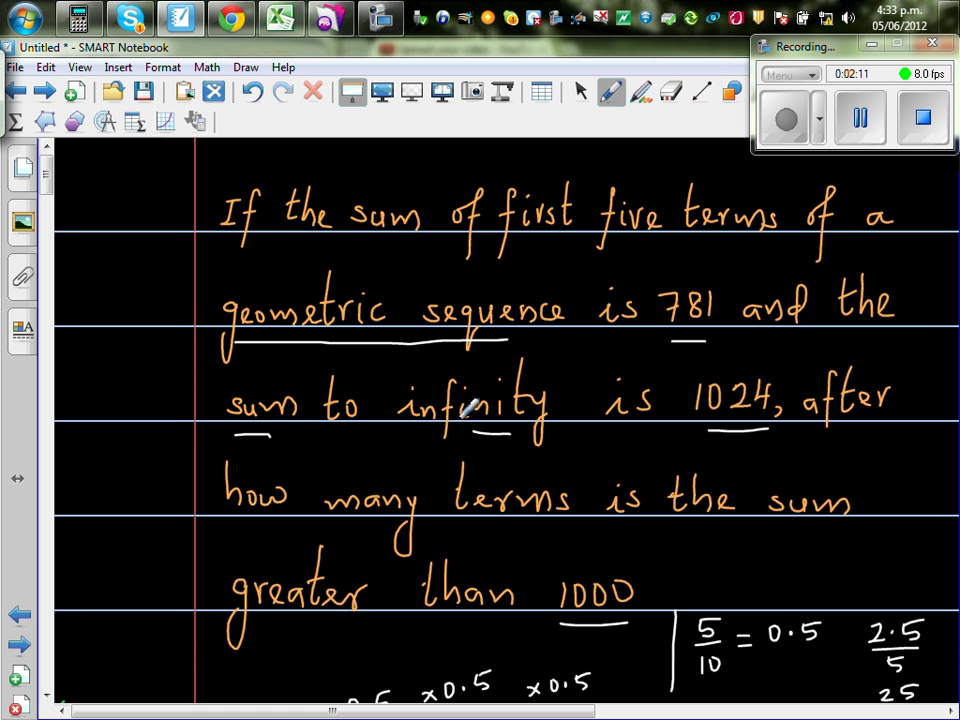
pyautogui.moveTo(50, 170); pyautogui.dragTo(52, 220)
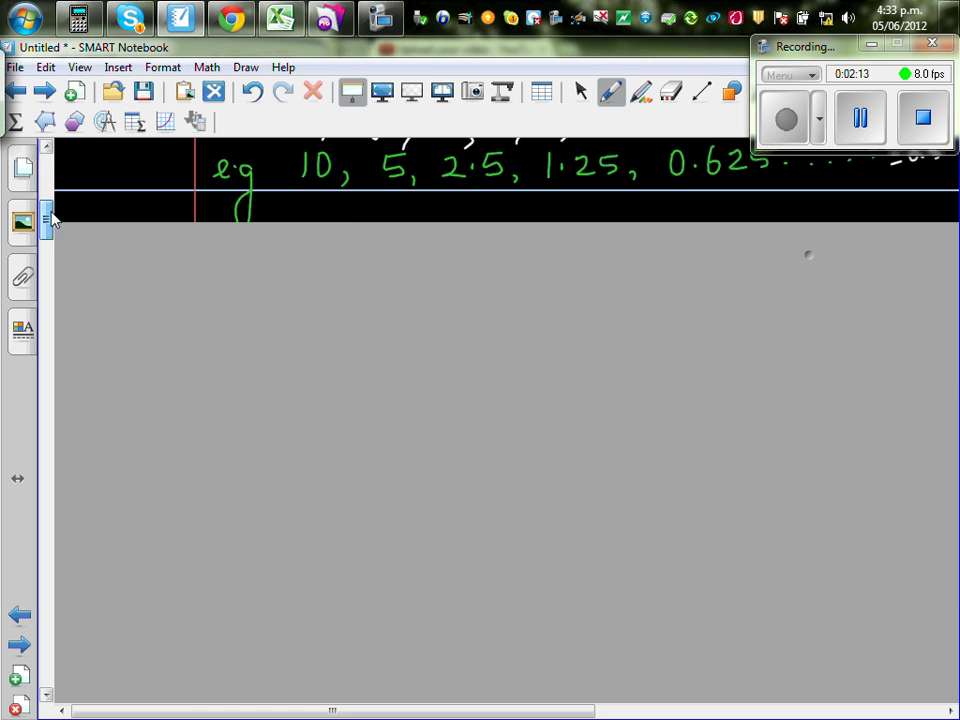
pyautogui.scroll(2, 806, 379)
pyautogui.moveTo(814, 386); pyautogui.dragTo(619, 454)
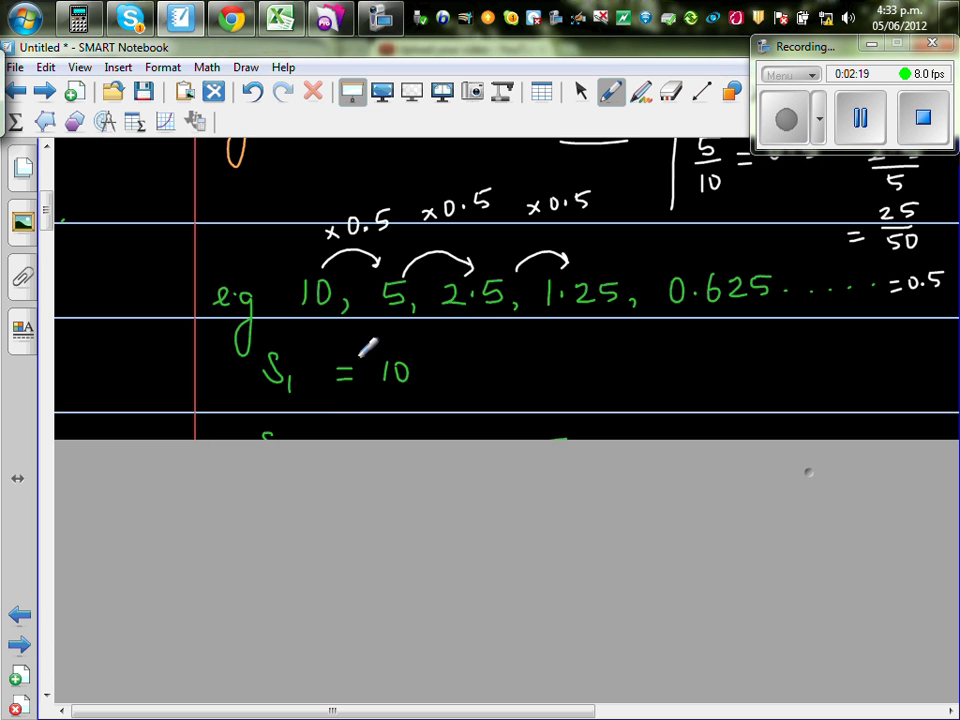
# Reveal S2 = 15 and S3 = 17.5, underlining terms 10, 5 and 10, 5, 2.5
pyautogui.moveTo(810, 470); pyautogui.dragTo(800, 574)
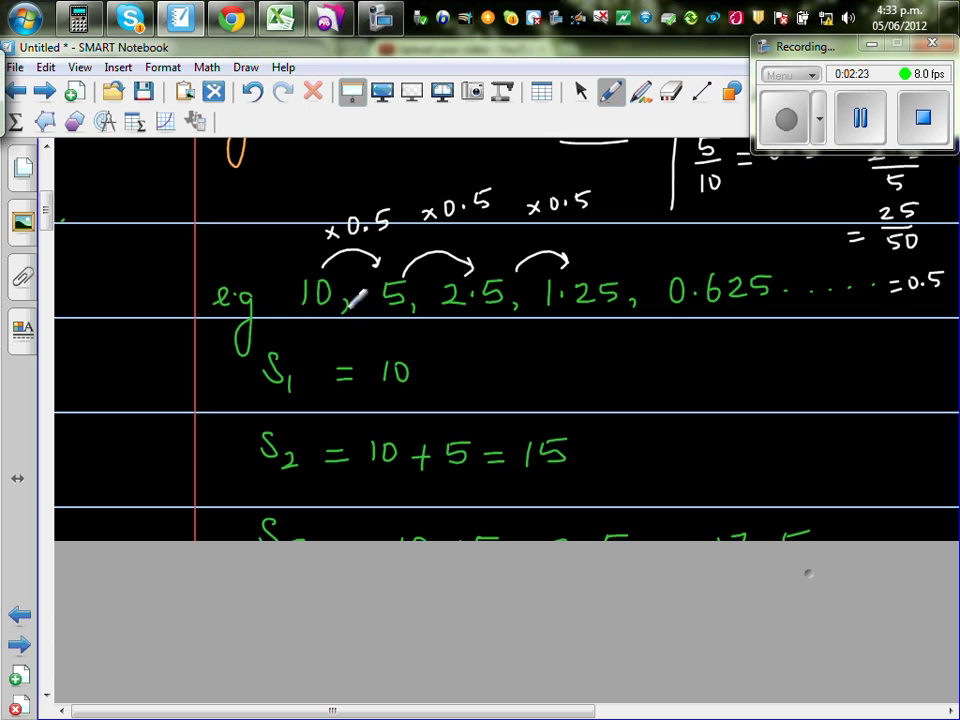
pyautogui.moveTo(299, 326); pyautogui.dragTo(397, 326)
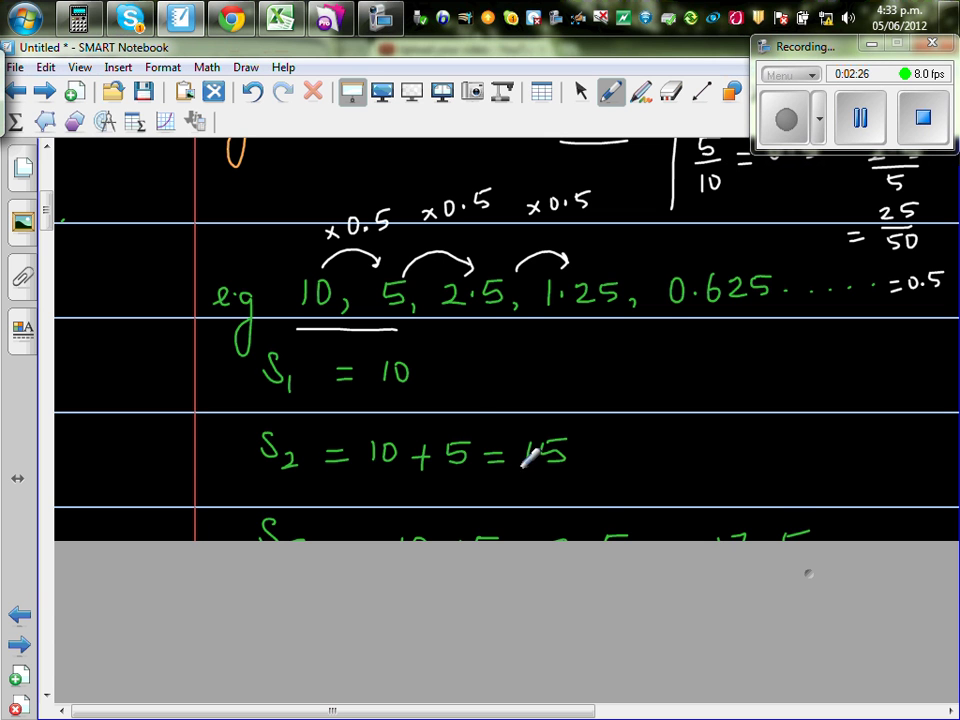
pyautogui.moveTo(812, 570); pyautogui.dragTo(801, 639)
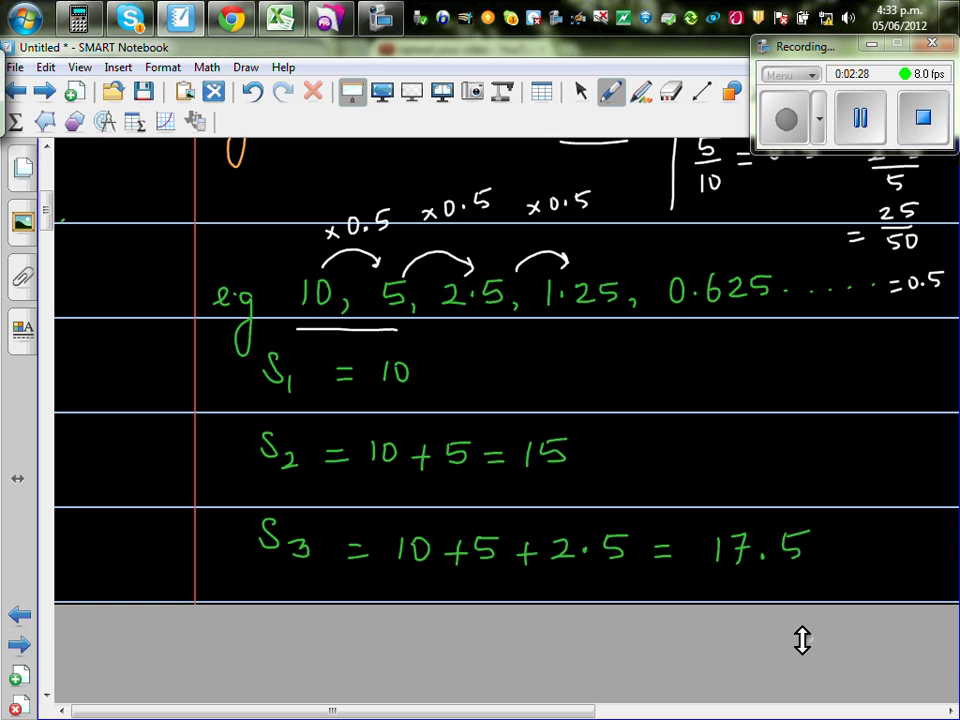
pyautogui.moveTo(293, 341); pyautogui.dragTo(506, 340)
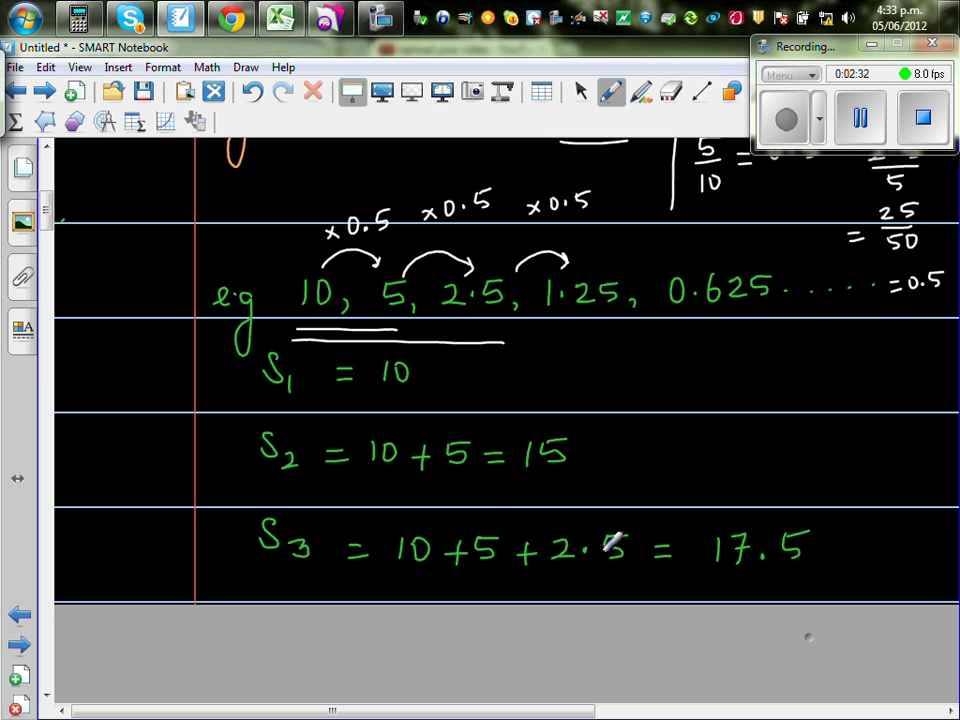
# Reveal S4 = 18.125 and S5 = 19.375, underlining the terms summed
pyautogui.scroll(-5, 54, 204)
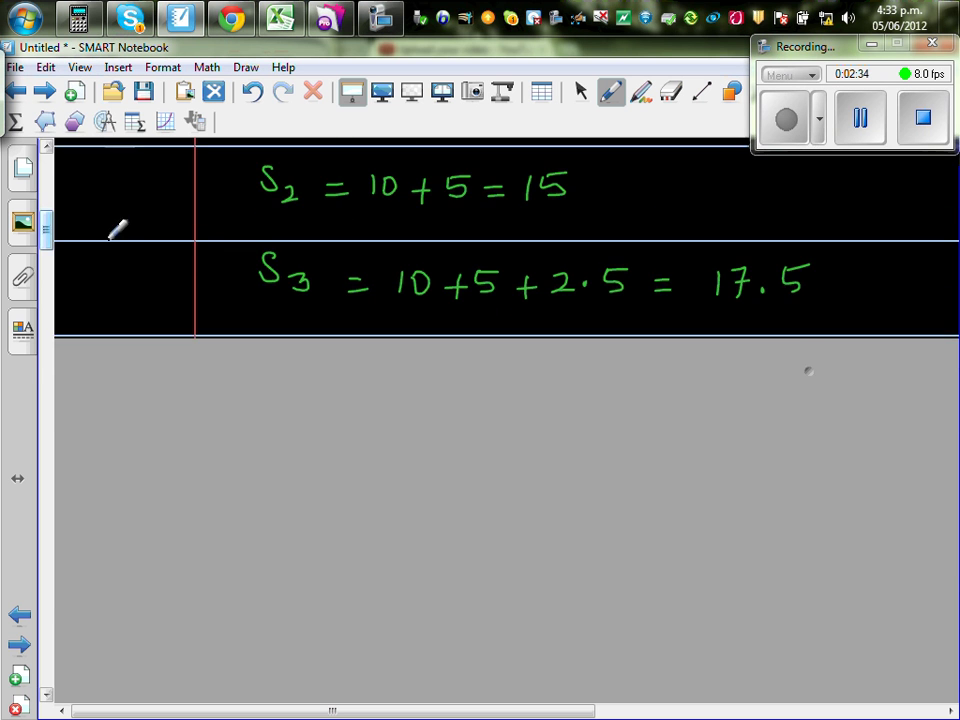
pyautogui.moveTo(802, 350); pyautogui.dragTo(800, 482)
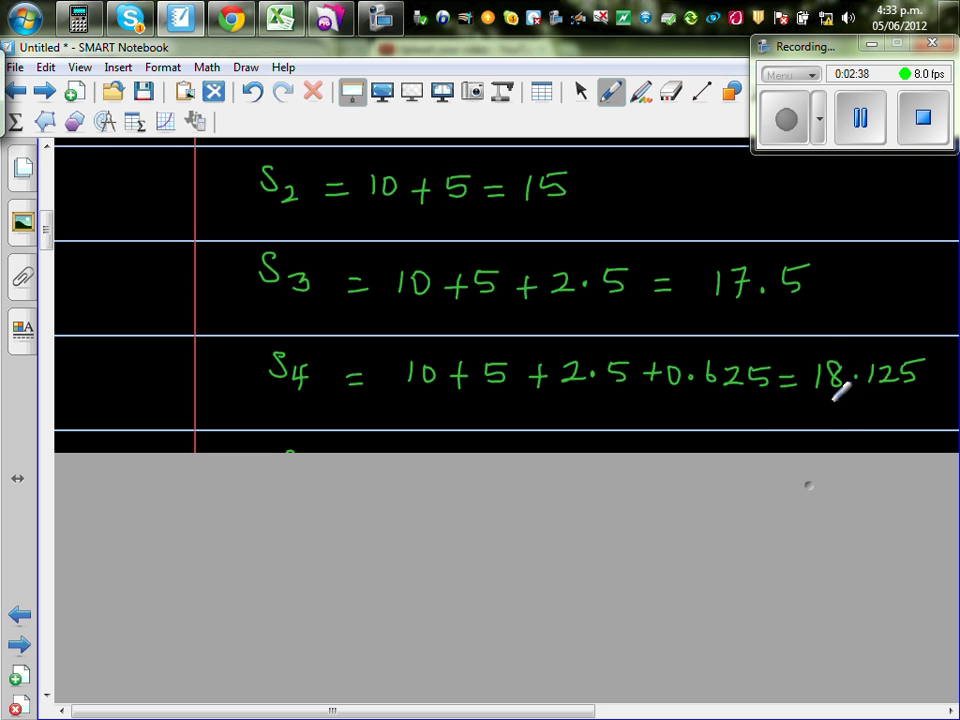
pyautogui.moveTo(828, 401); pyautogui.dragTo(905, 402)
pyautogui.scroll(-2, 47, 240)
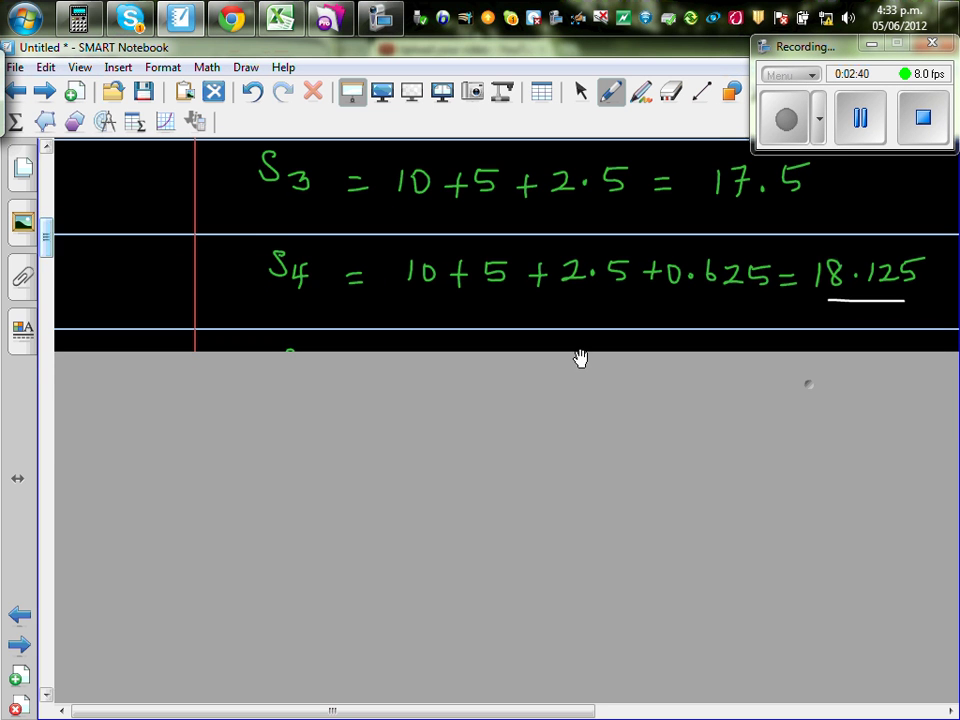
pyautogui.moveTo(812, 379); pyautogui.dragTo(809, 479)
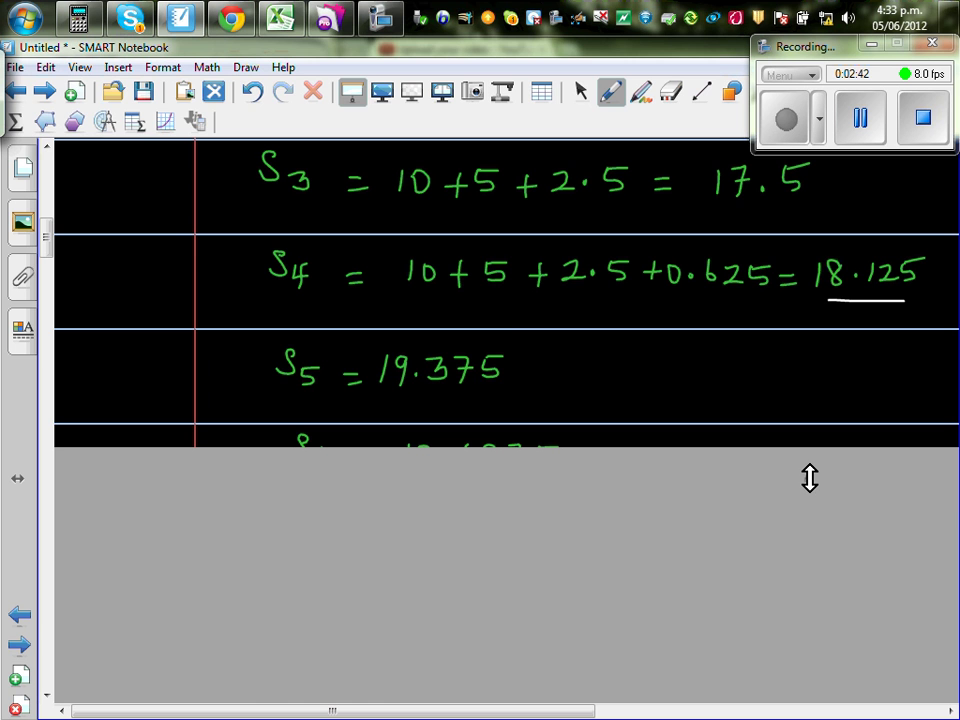
pyautogui.click(280, 18)
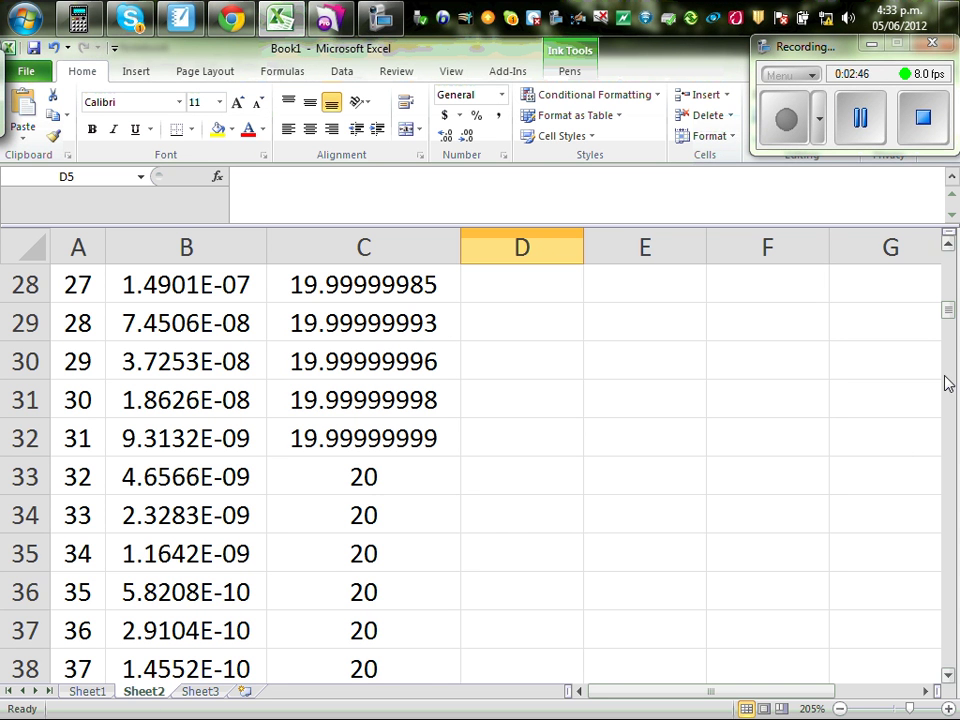
pyautogui.moveTo(948, 318); pyautogui.dragTo(949, 250)
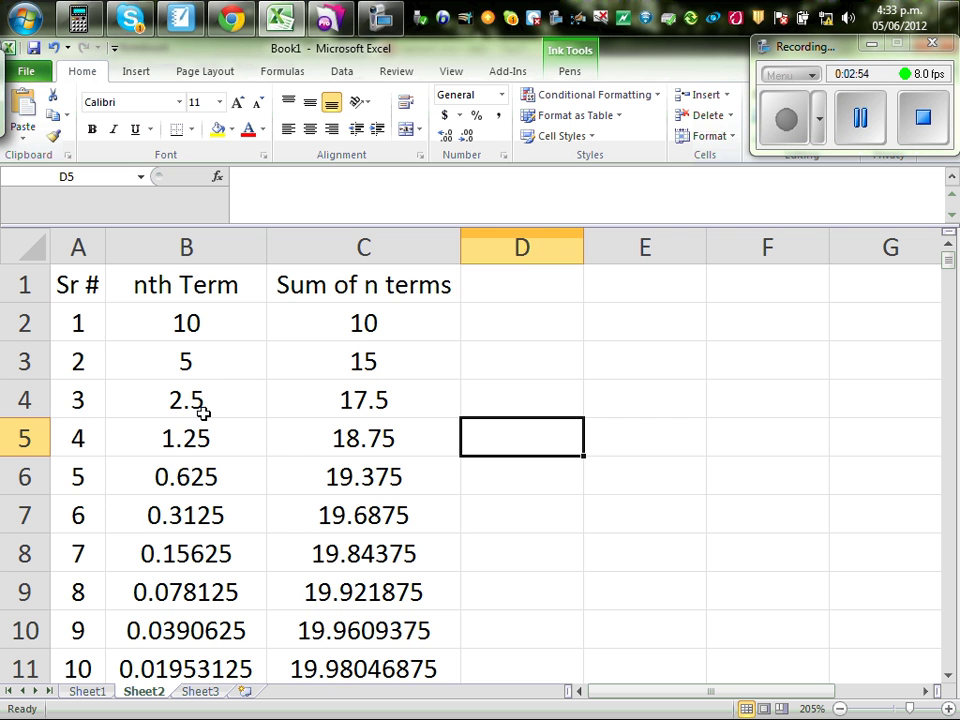
pyautogui.click(194, 363)
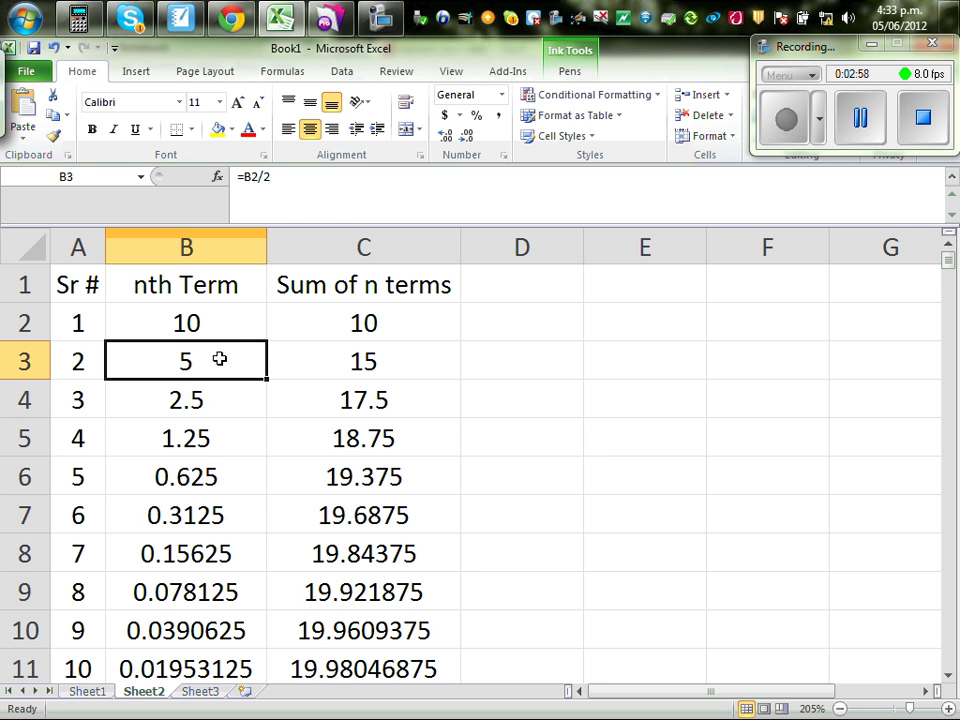
pyautogui.click(291, 187)
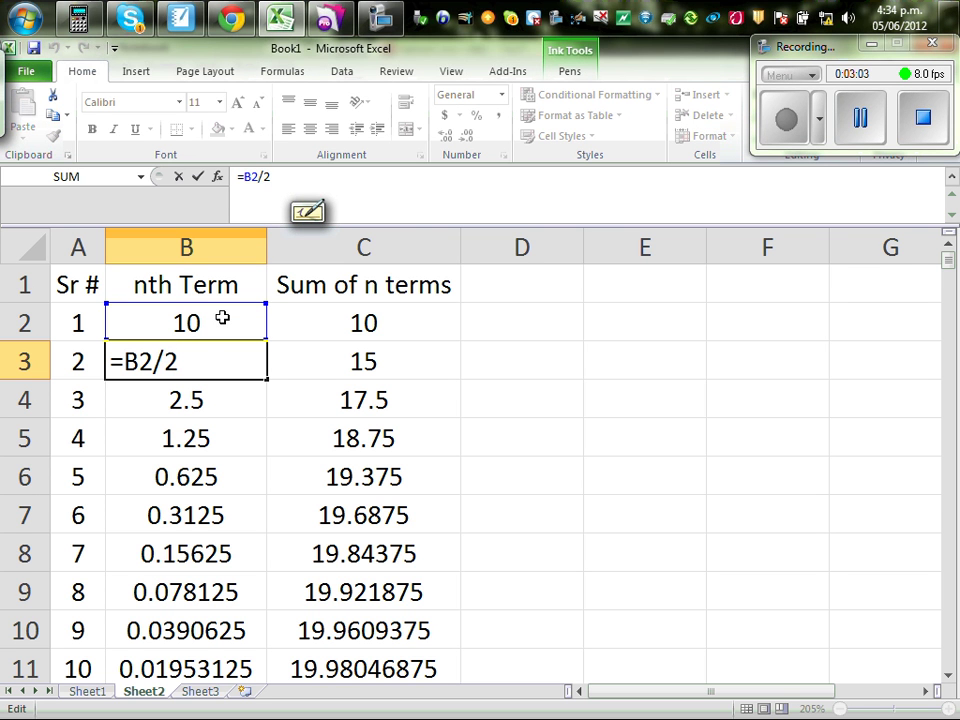
pyautogui.click(214, 402)
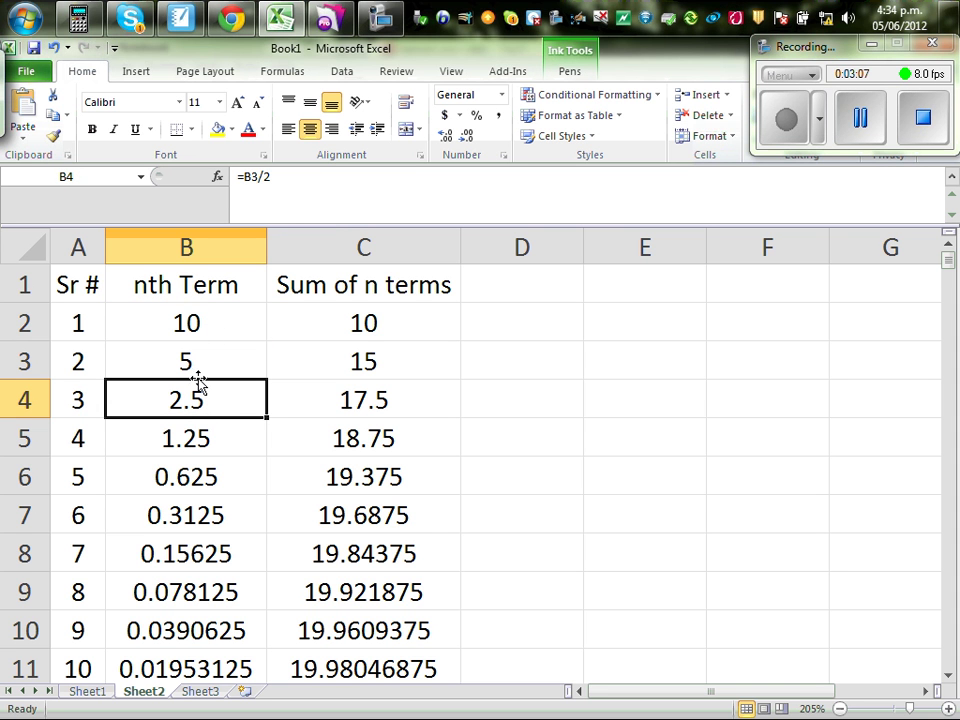
pyautogui.click(661, 421)
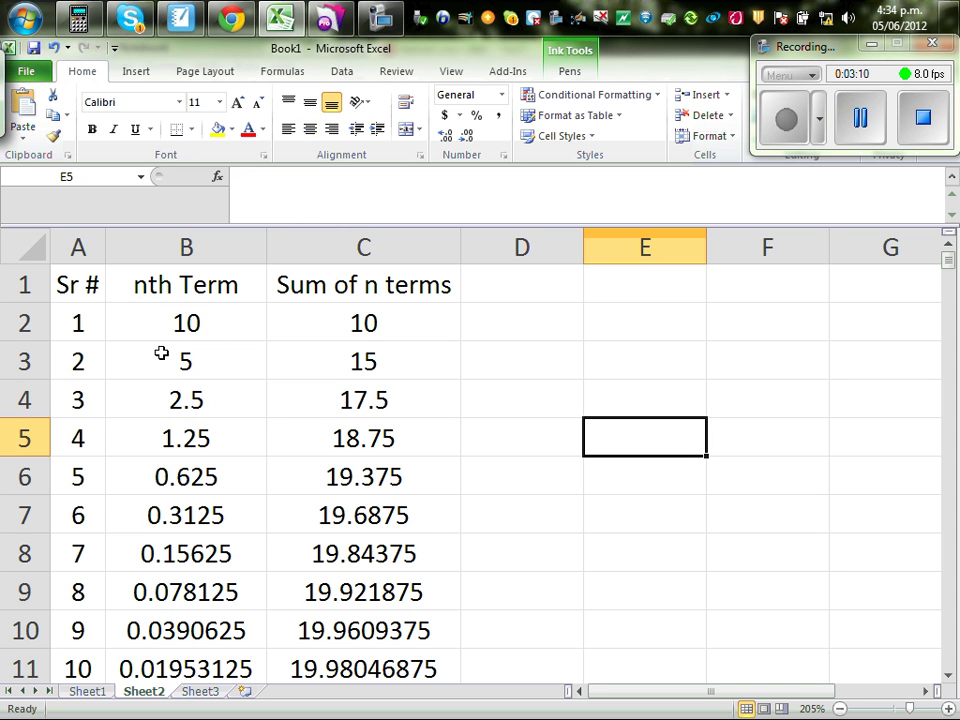
pyautogui.click(402, 365)
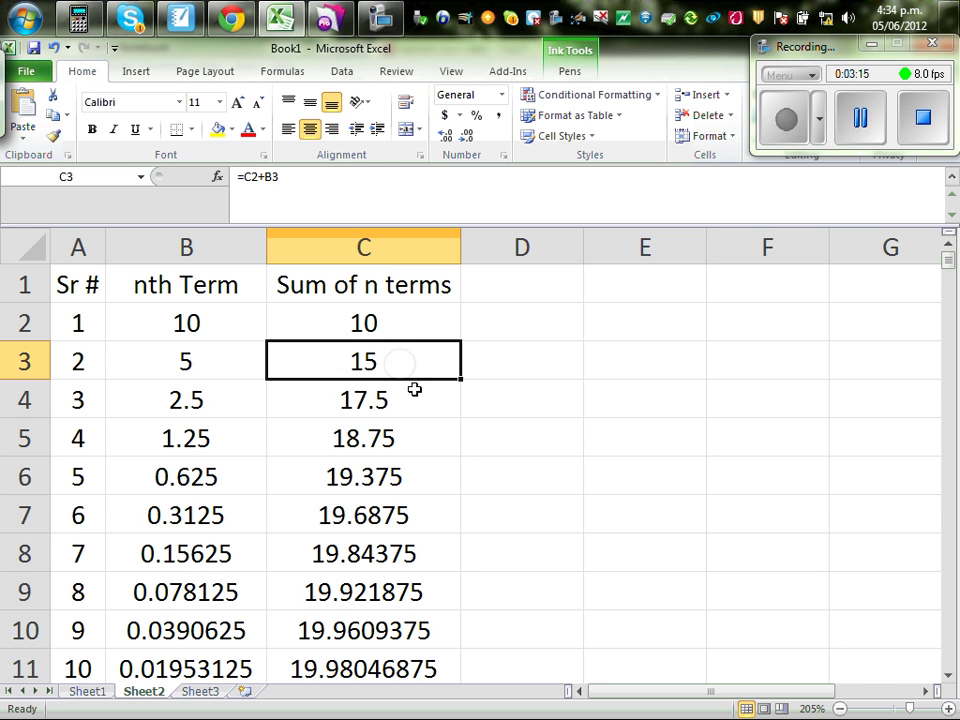
pyautogui.click(288, 181)
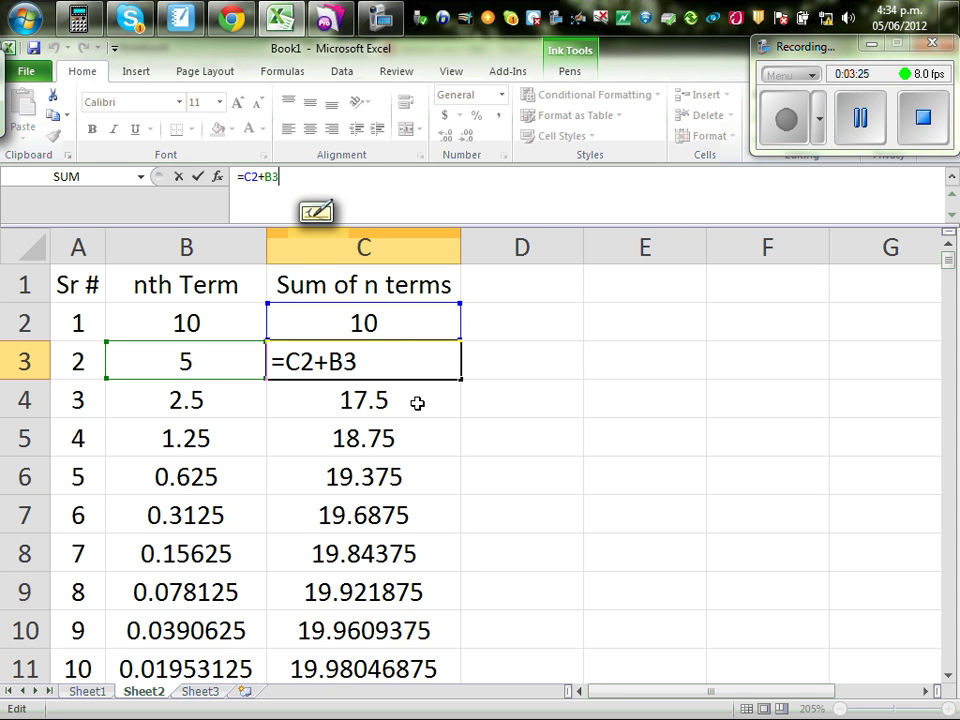
pyautogui.press('Return')
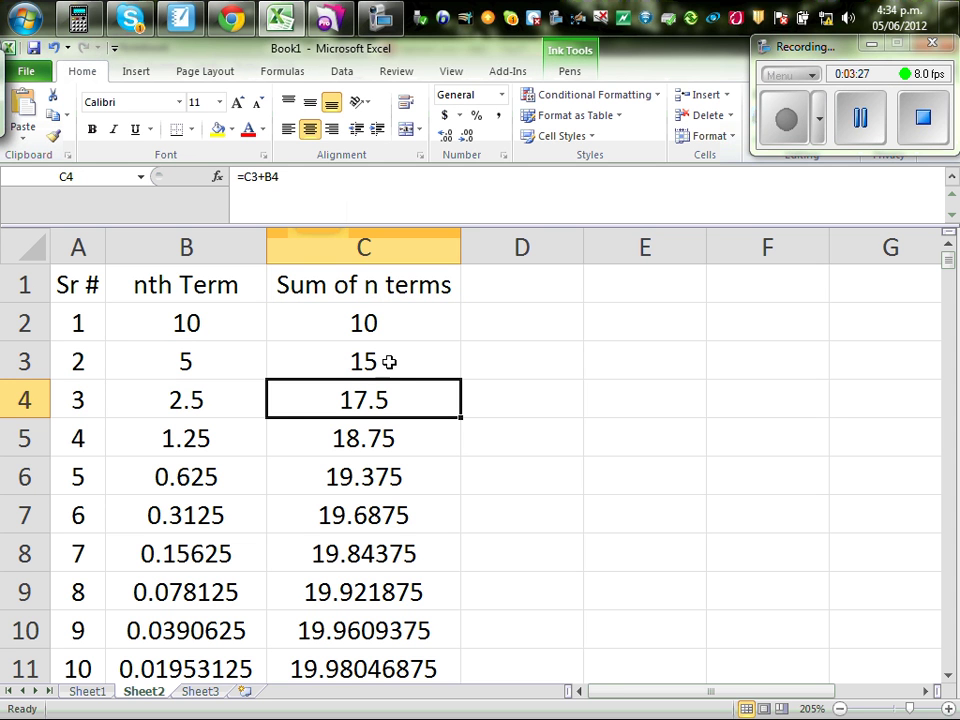
pyautogui.click(291, 178)
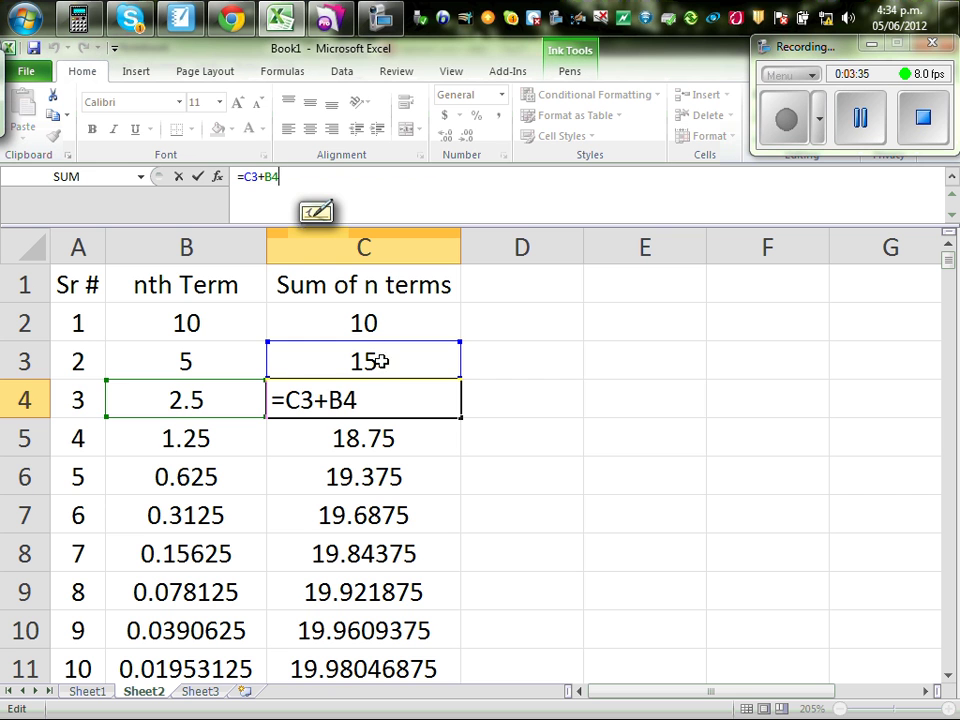
pyautogui.click(593, 426)
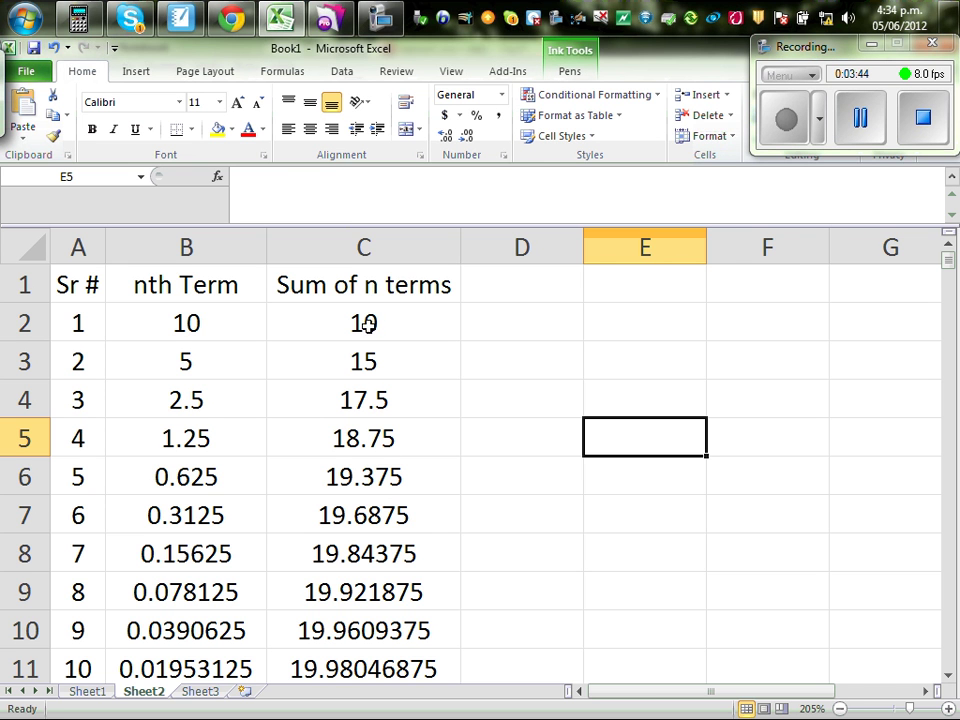
pyautogui.click(412, 401)
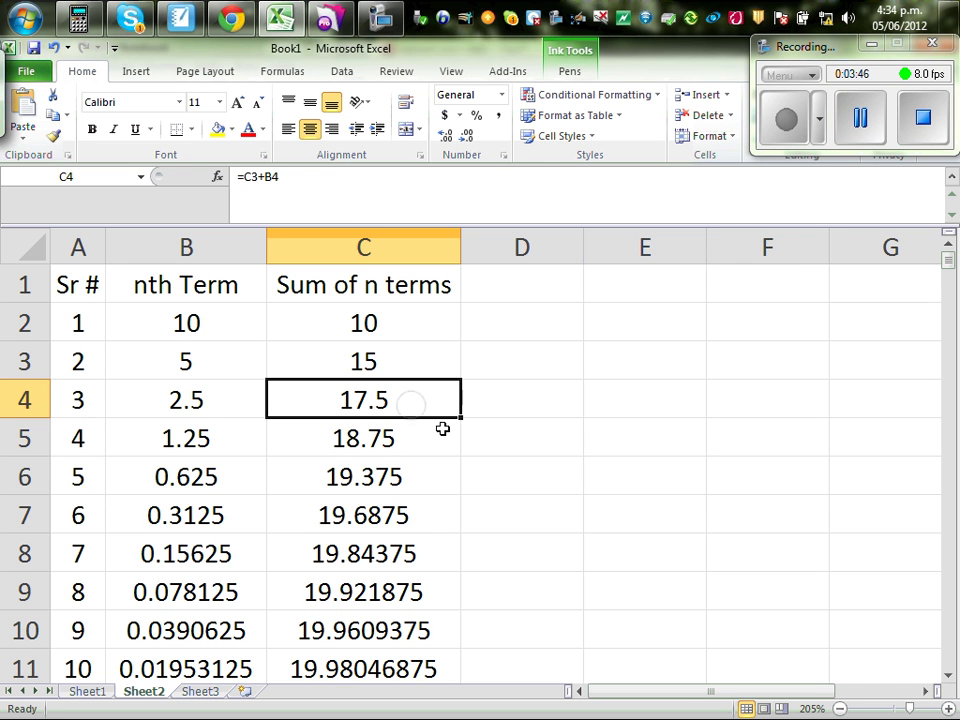
pyautogui.click(405, 443)
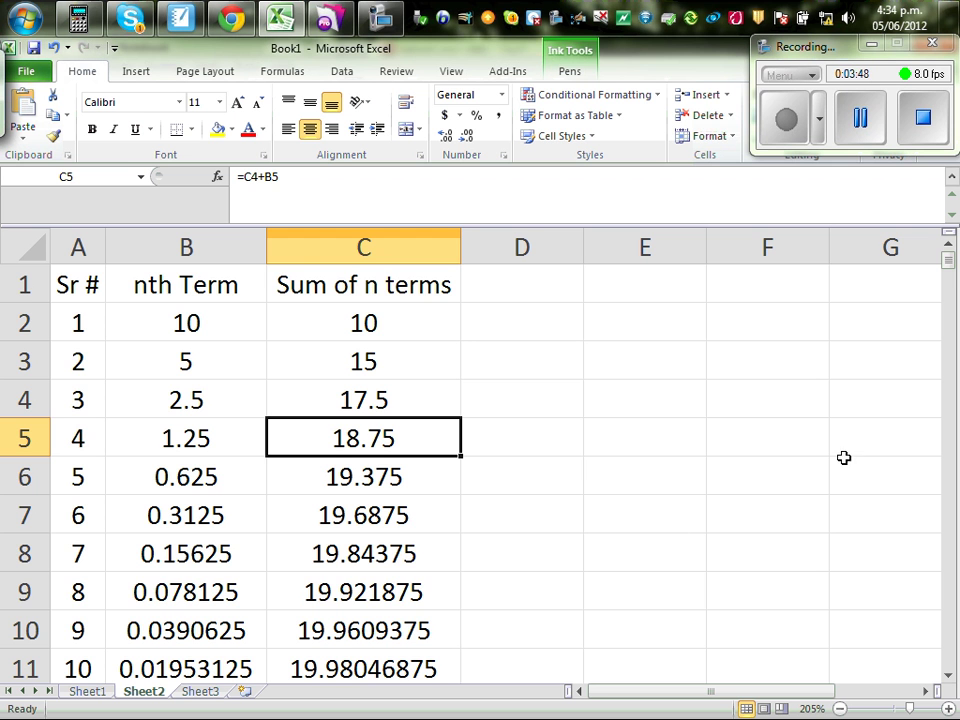
pyautogui.moveTo(953, 266); pyautogui.dragTo(934, 375)
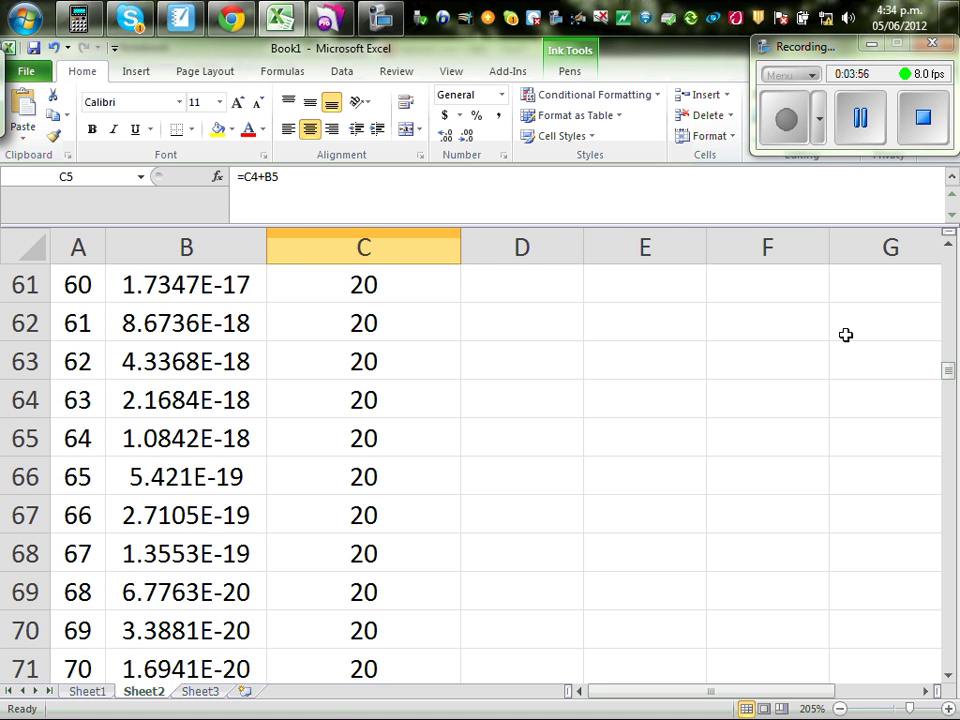
pyautogui.click(181, 18)
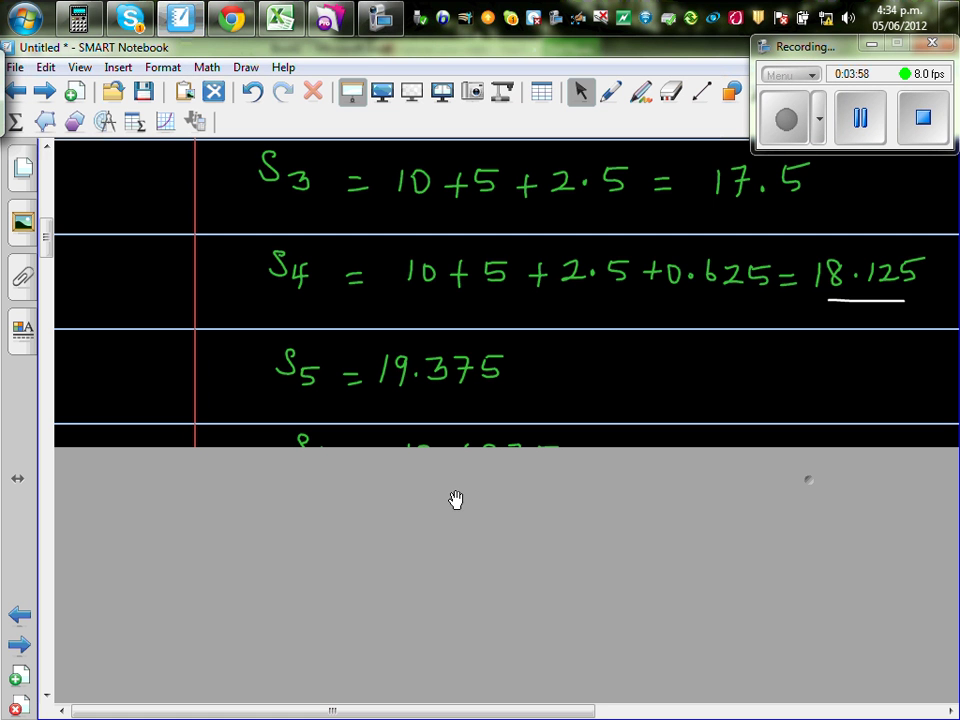
# Uncover S6, S7, S33 = 20 and boxed S∞ = 20, then return to Excel
pyautogui.moveTo(814, 482); pyautogui.dragTo(806, 643)
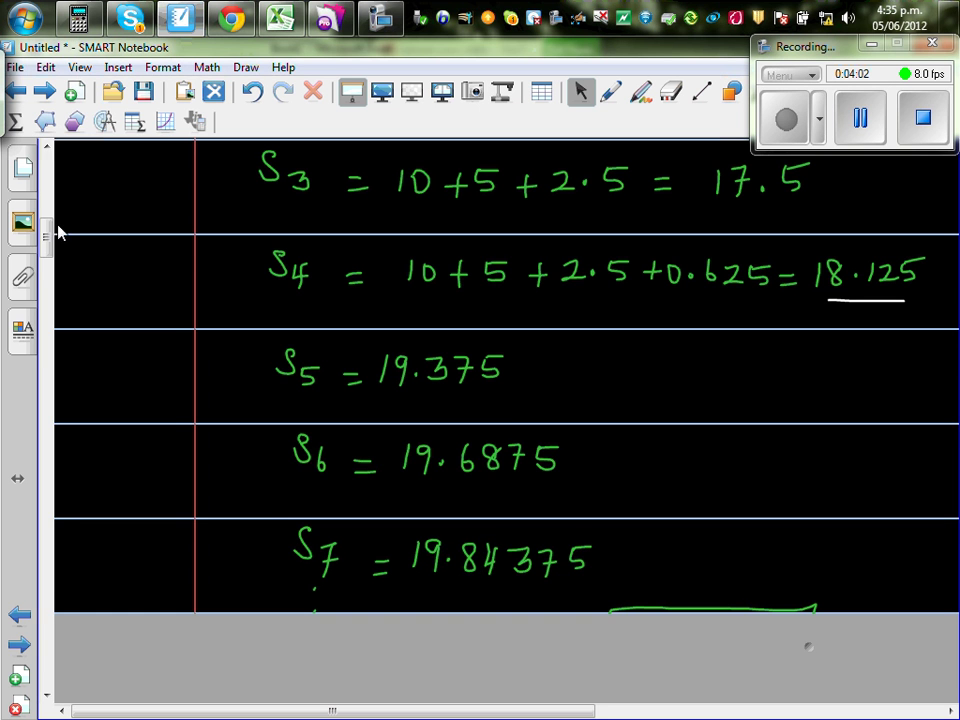
pyautogui.scroll(-3, 57, 232)
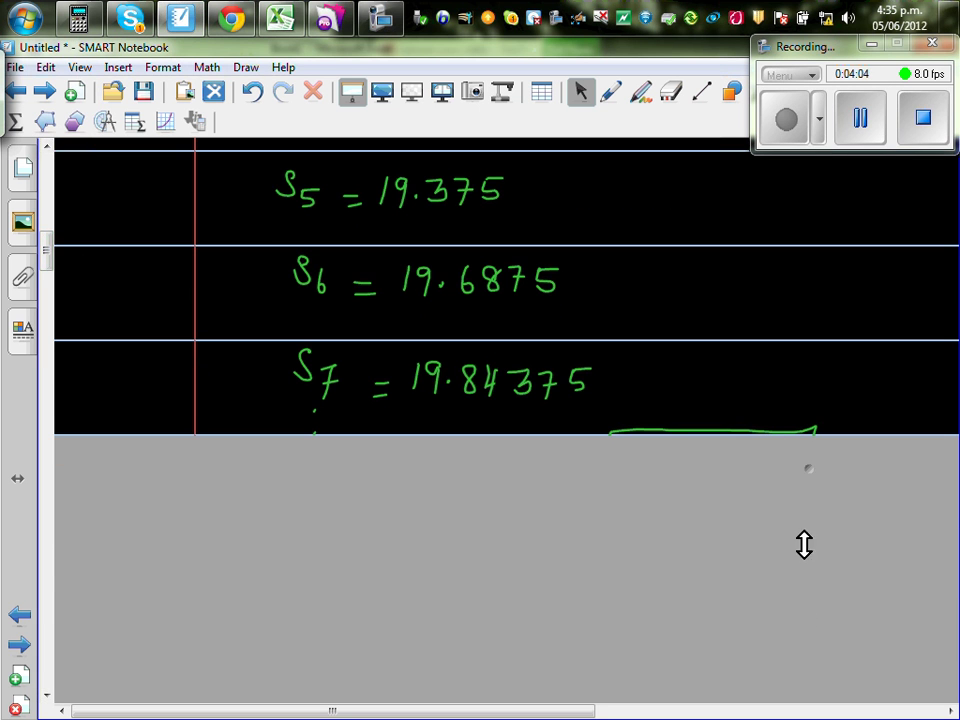
pyautogui.moveTo(804, 544)
pyautogui.mouseDown()
pyautogui.moveTo(793, 598)
pyautogui.moveTo(812, 563)
pyautogui.mouseUp()
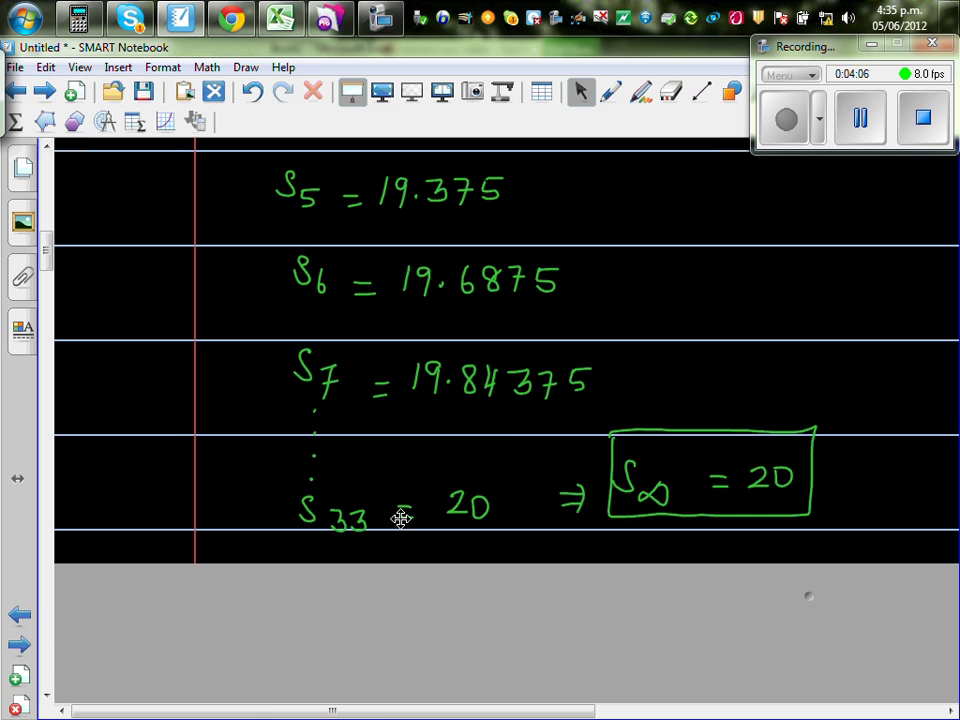
pyautogui.click(280, 18)
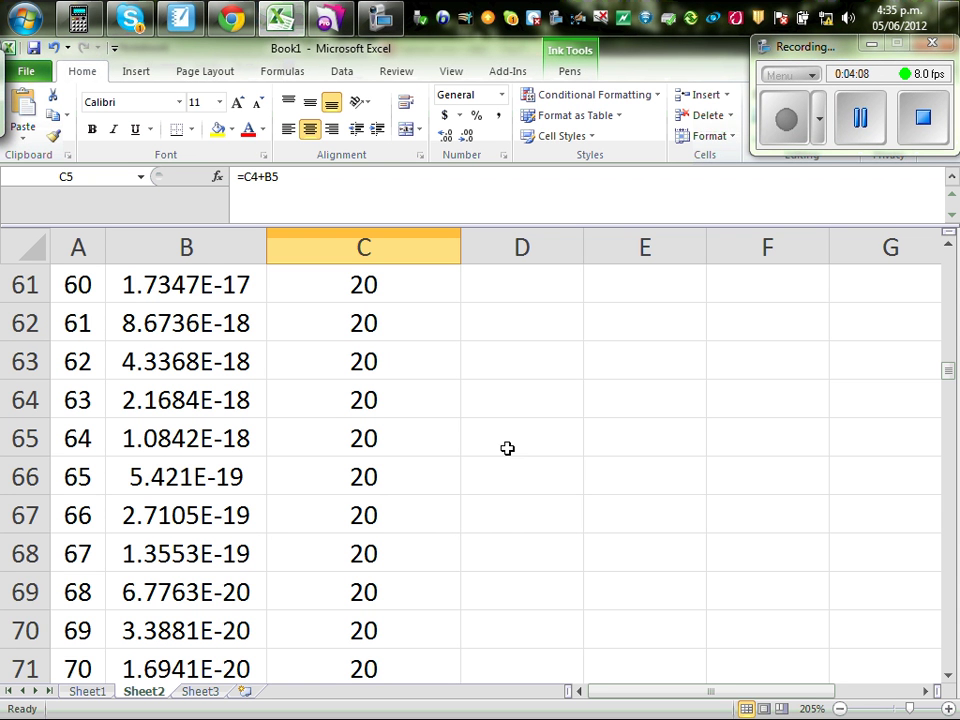
# Check that C33's formula =C32+B33 has reached 20, then go back to SMART Notebook
pyautogui.click(949, 245)
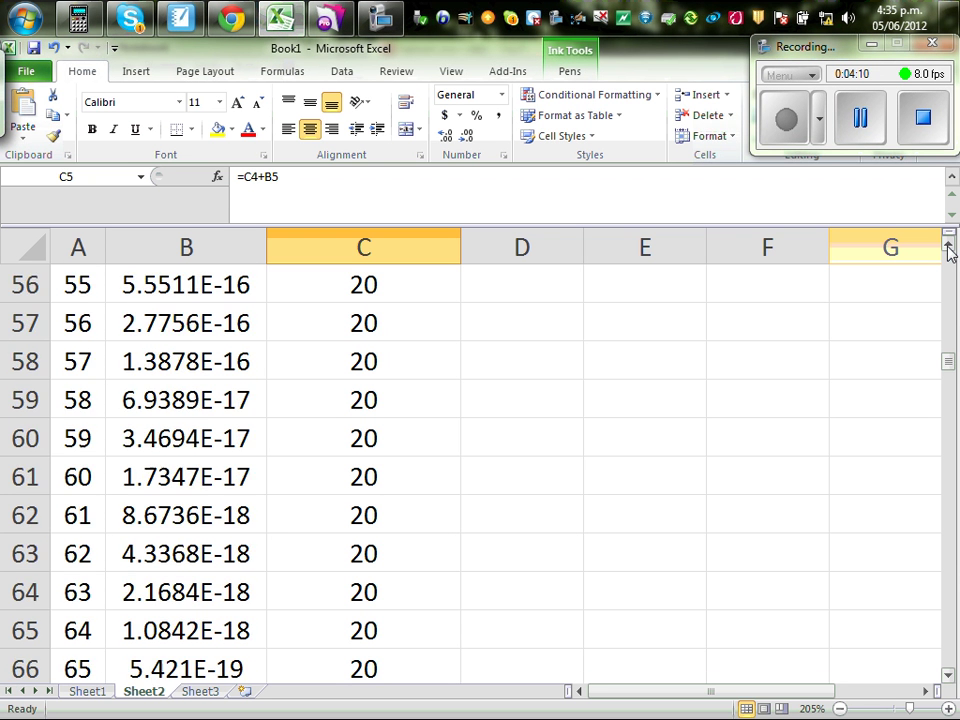
pyautogui.moveTo(949, 245); pyautogui.dragTo(949, 248)
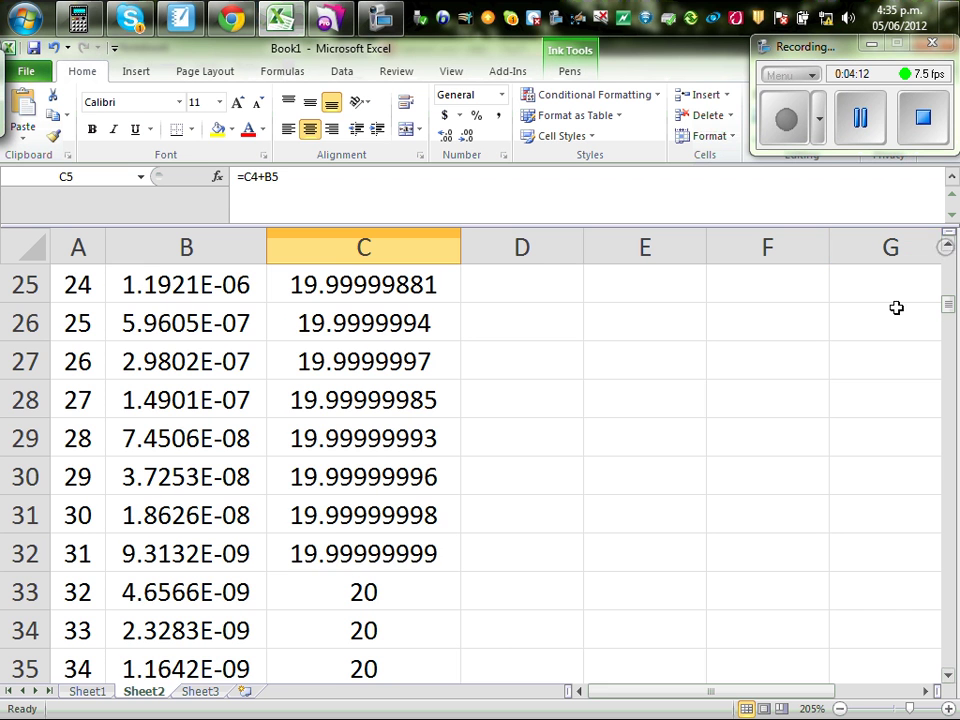
pyautogui.click(408, 579)
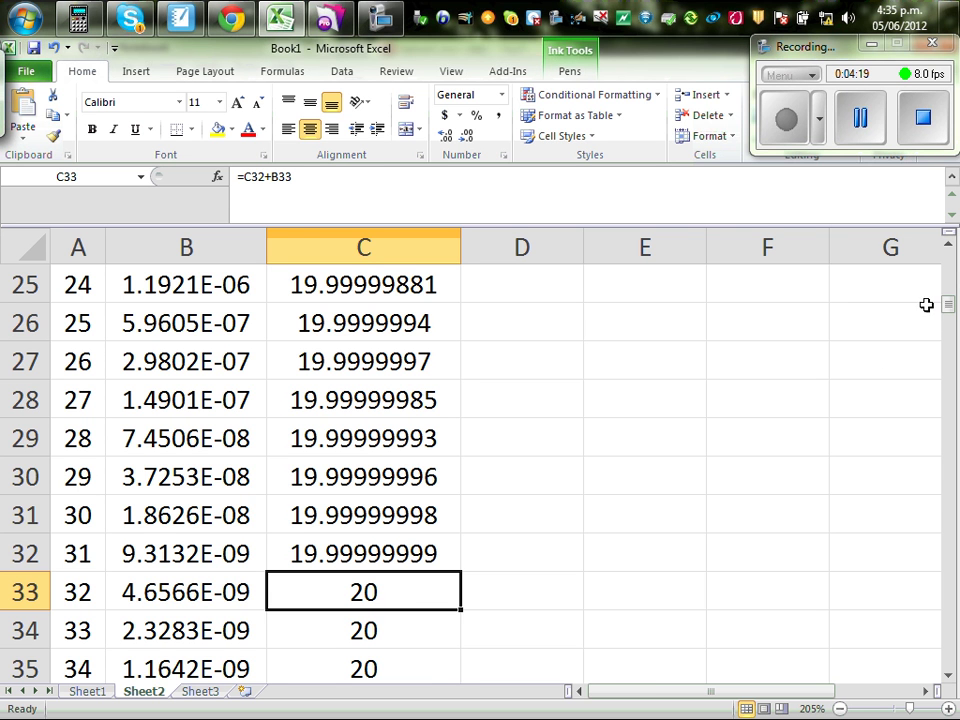
pyautogui.moveTo(949, 305); pyautogui.dragTo(949, 288)
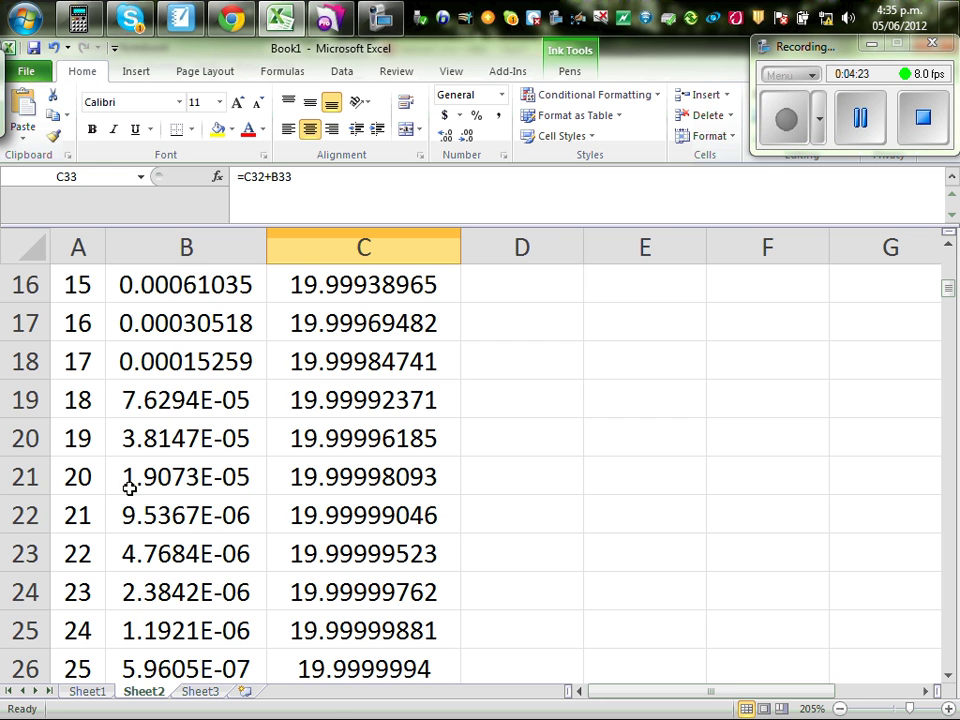
pyautogui.click(183, 20)
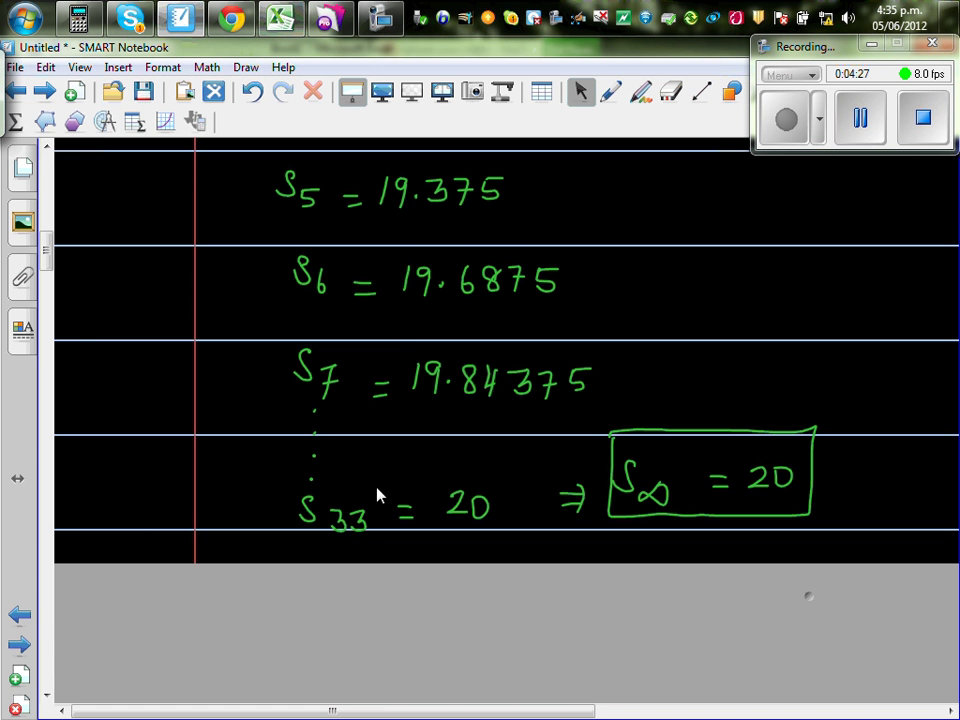
# Scroll back through the notes and uncover the red S∞ = a/(1−r) formula
pyautogui.scroll(2, 48, 260)
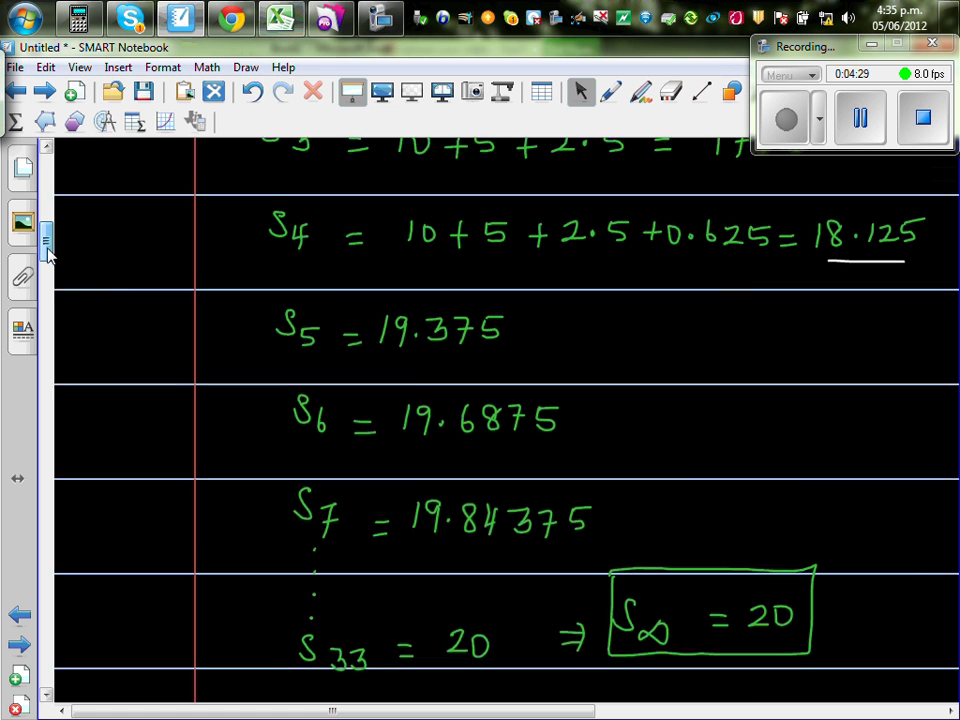
pyautogui.scroll(3, 46, 245)
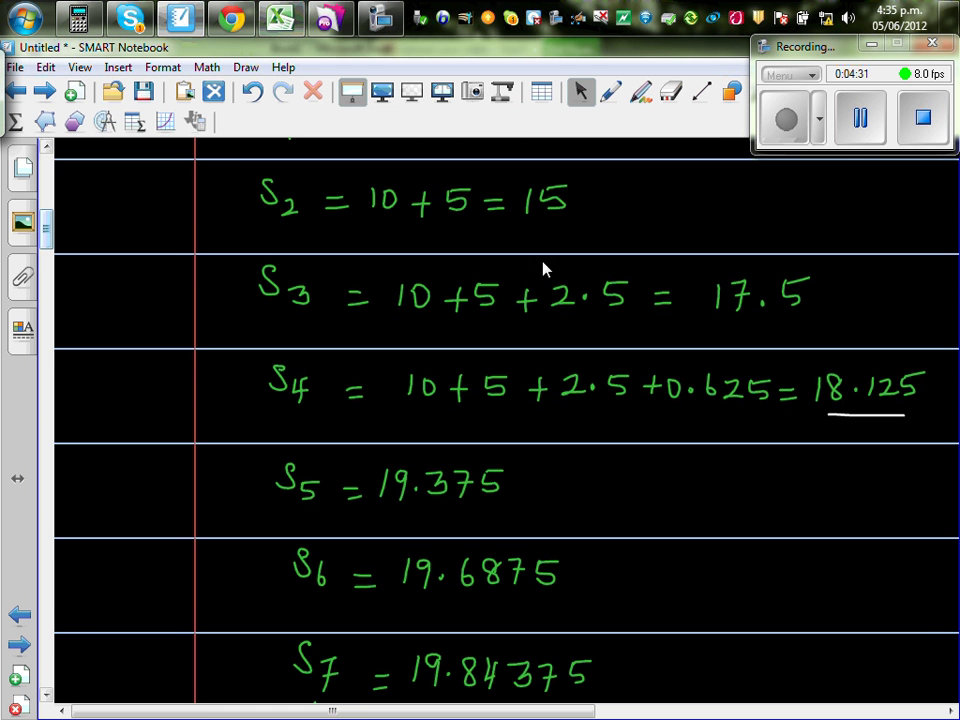
pyautogui.scroll(3, 48, 230)
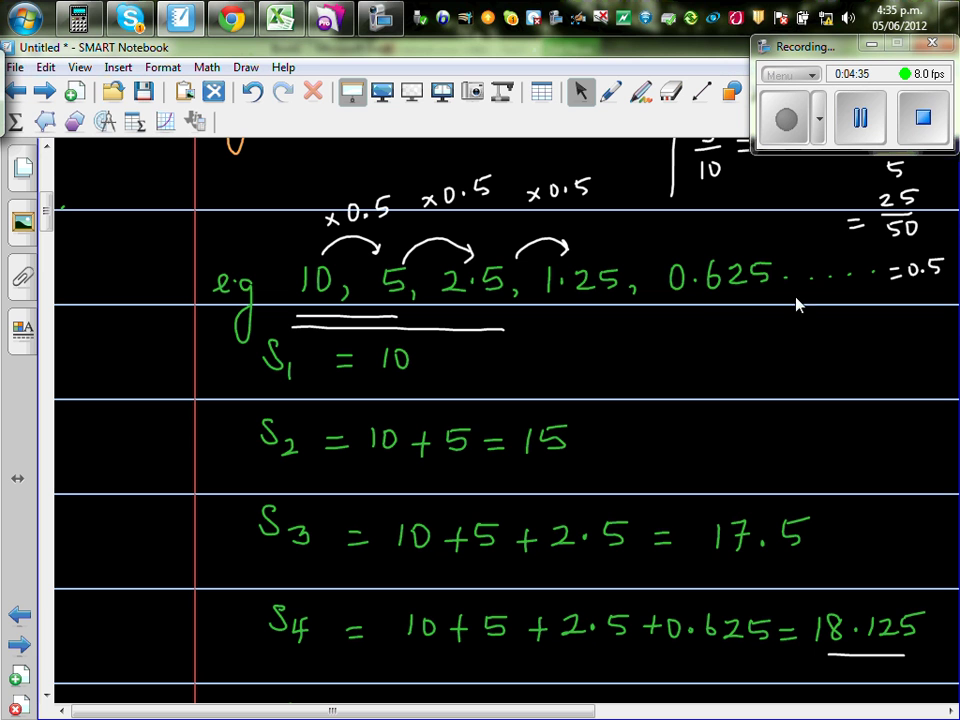
pyautogui.click(702, 307)
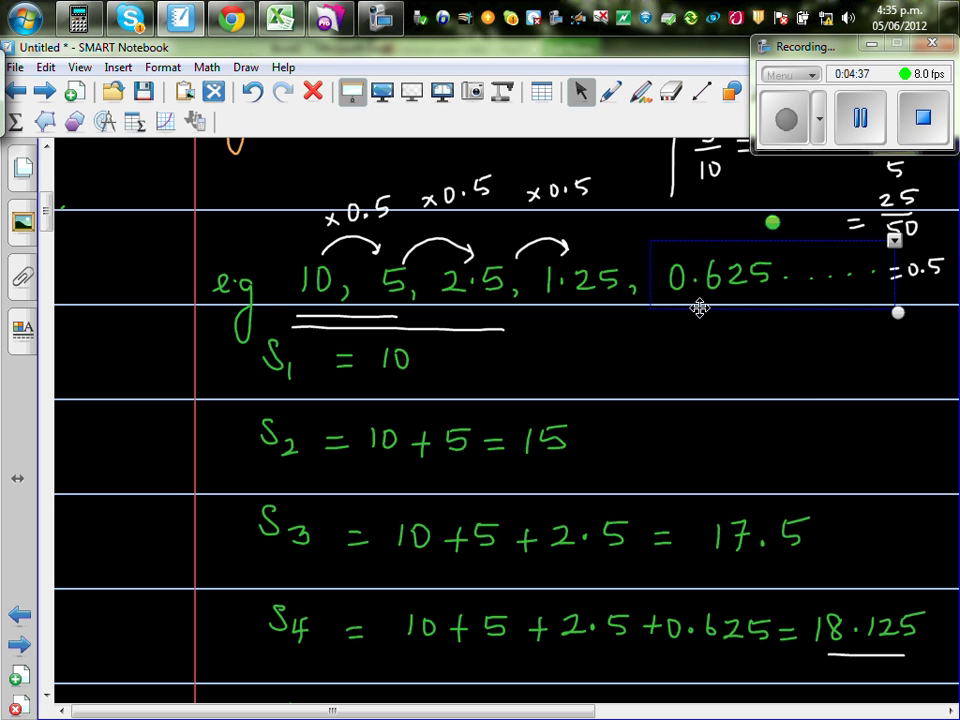
pyautogui.click(787, 381)
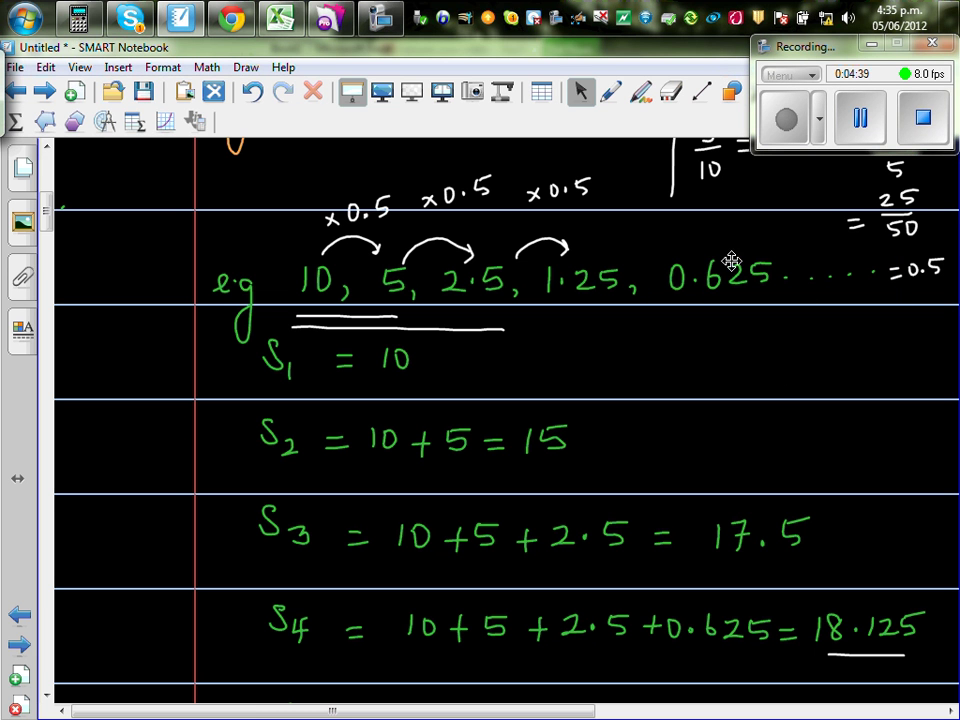
pyautogui.moveTo(46, 207); pyautogui.dragTo(48, 270)
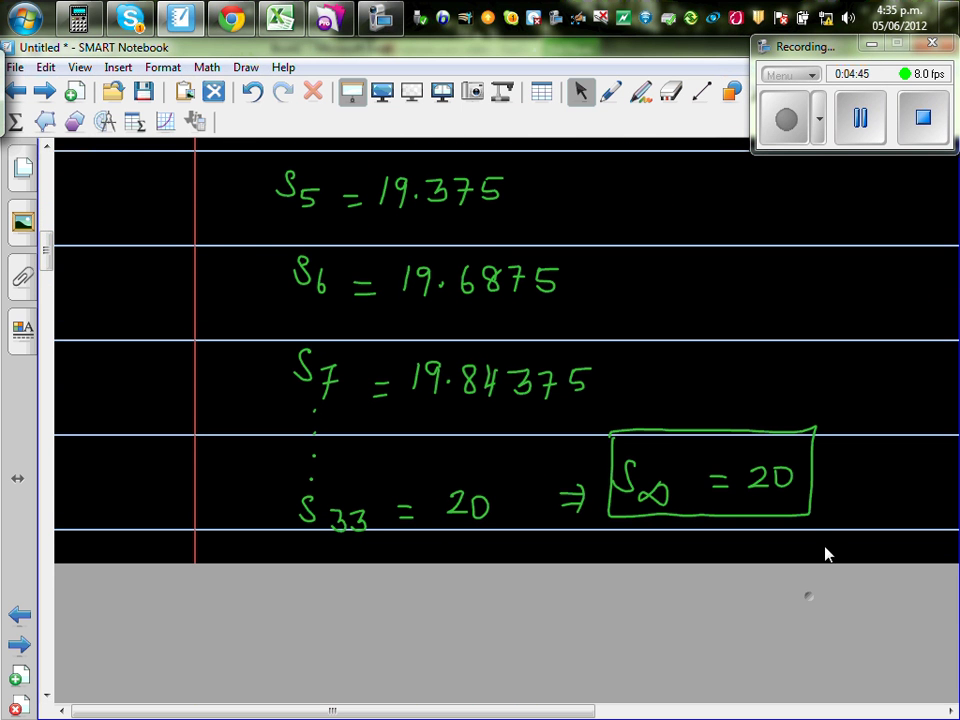
pyautogui.scroll(-2, 58, 331)
pyautogui.scroll(1, 81, 270)
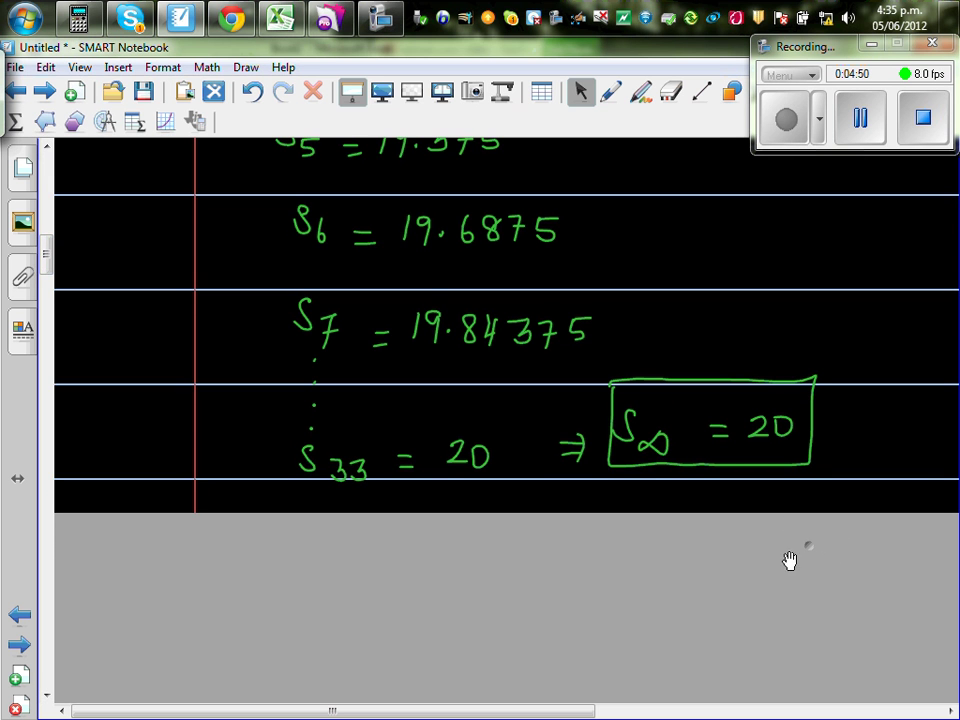
pyautogui.moveTo(48, 258); pyautogui.dragTo(48, 270)
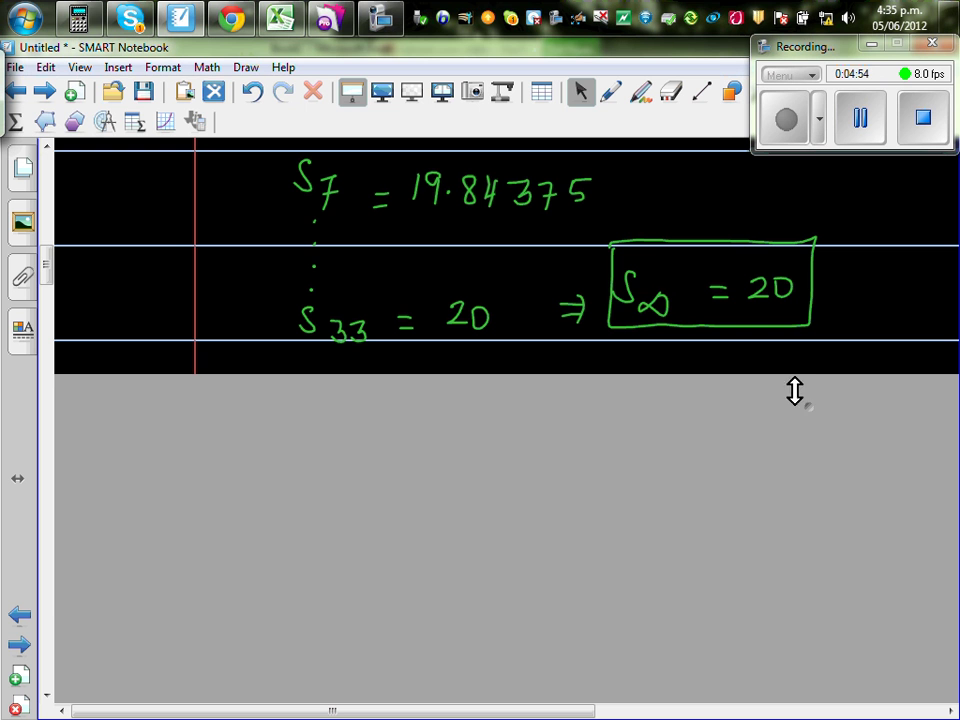
pyautogui.moveTo(810, 505); pyautogui.dragTo(797, 598)
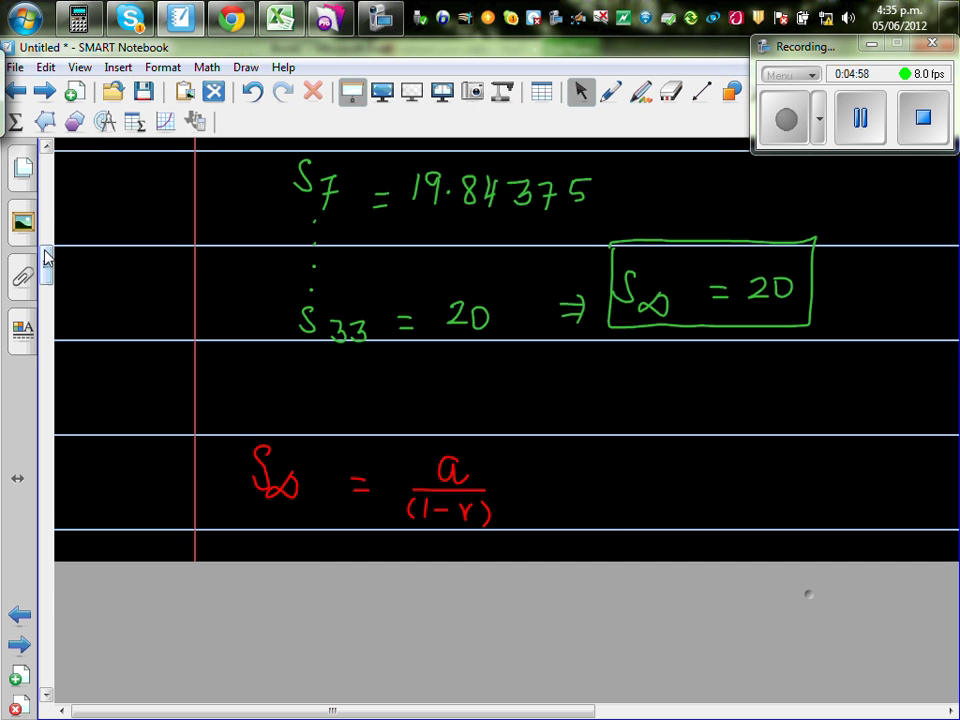
# Write 'a = first term' and 'r = common ratio' in white beside the formula
pyautogui.scroll(-2, 97, 386)
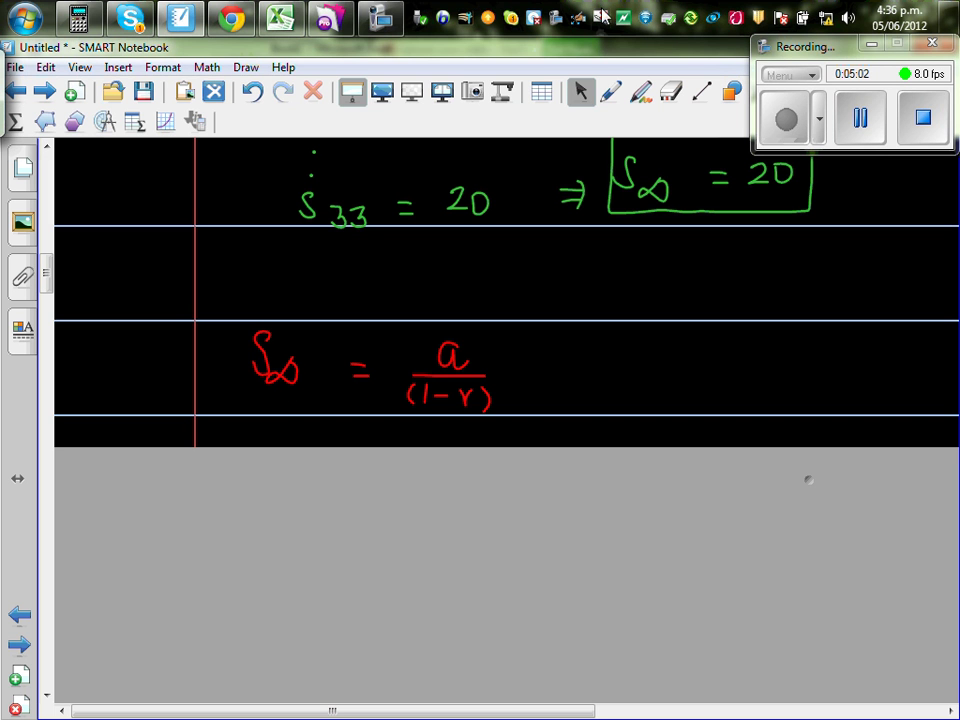
pyautogui.click(610, 91)
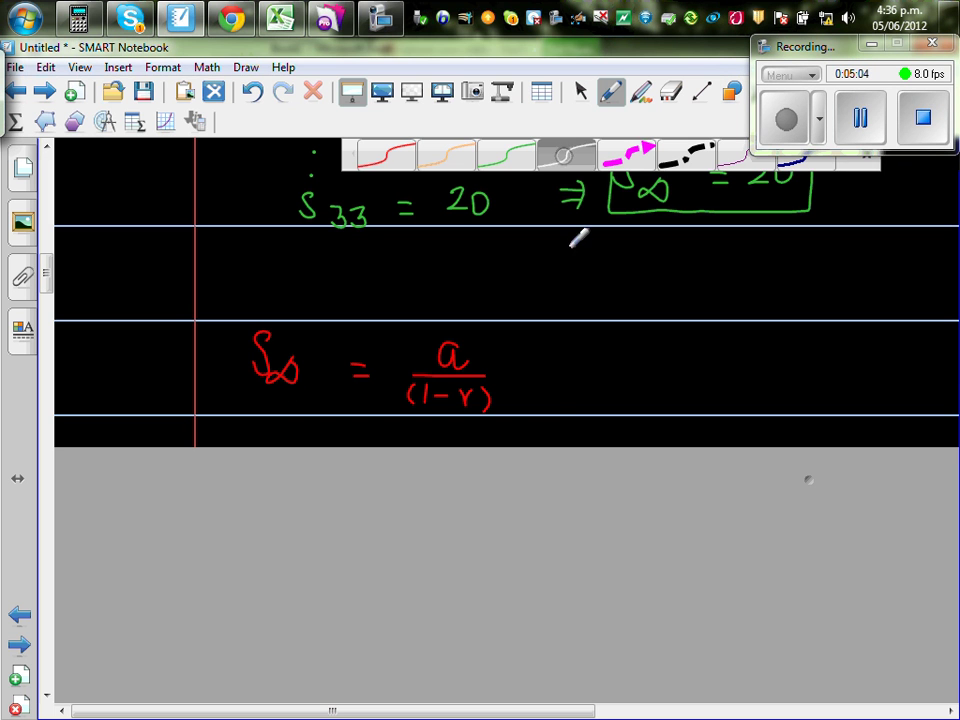
pyautogui.moveTo(597, 336); pyautogui.dragTo(601, 352)
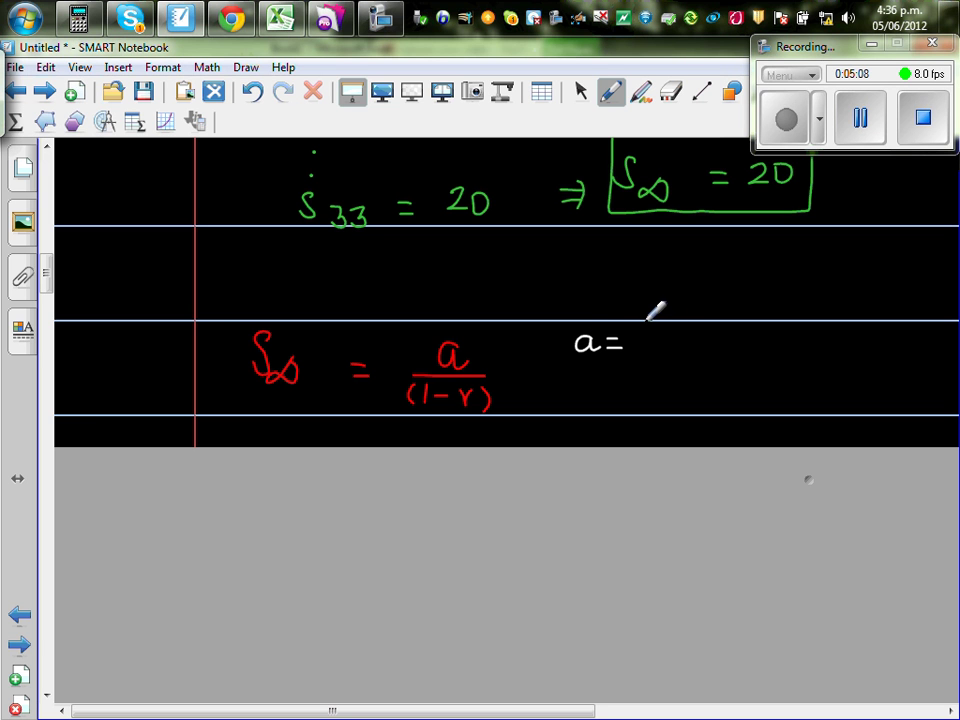
pyautogui.moveTo(650, 306)
pyautogui.mouseDown()
pyautogui.moveTo(642, 366)
pyautogui.moveTo(681, 343)
pyautogui.moveTo(688, 363)
pyautogui.mouseUp()
pyautogui.moveTo(706, 312); pyautogui.dragTo(707, 366)
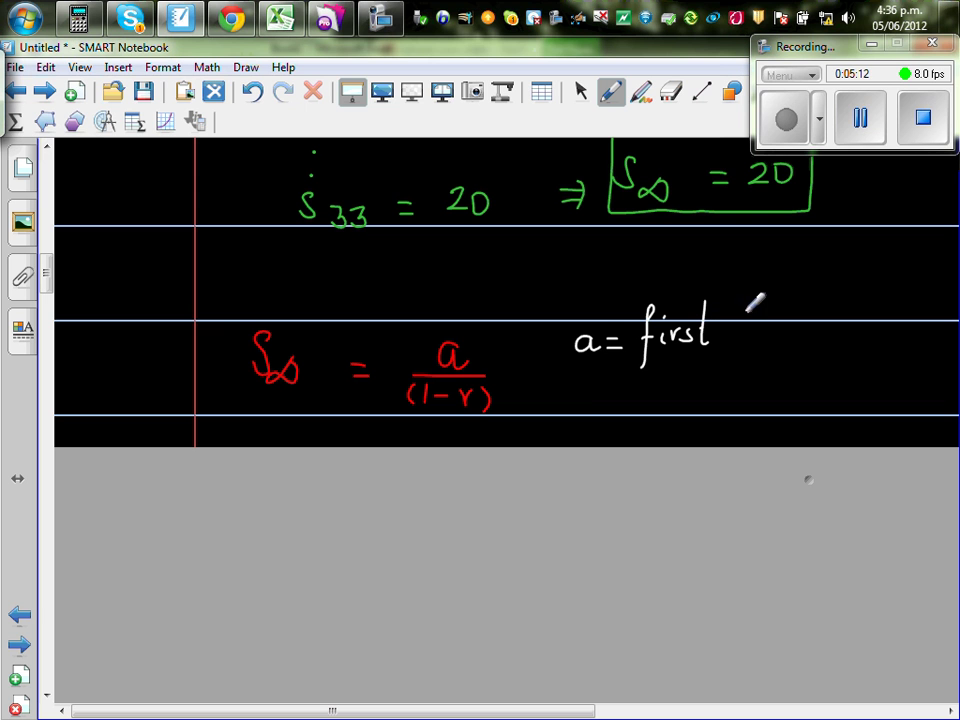
pyautogui.moveTo(747, 312)
pyautogui.mouseDown()
pyautogui.moveTo(742, 344)
pyautogui.moveTo(791, 324)
pyautogui.moveTo(833, 340)
pyautogui.mouseUp()
pyautogui.moveTo(585, 396); pyautogui.dragTo(635, 394)
pyautogui.moveTo(613, 404)
pyautogui.mouseDown()
pyautogui.moveTo(724, 392)
pyautogui.moveTo(785, 404)
pyautogui.moveTo(838, 394)
pyautogui.moveTo(874, 405)
pyautogui.moveTo(890, 392)
pyautogui.moveTo(890, 405)
pyautogui.moveTo(908, 392)
pyautogui.mouseUp()
# In orange ink, add '= 10' after first term and '= 0.5' under common ratio
pyautogui.click(611, 91)
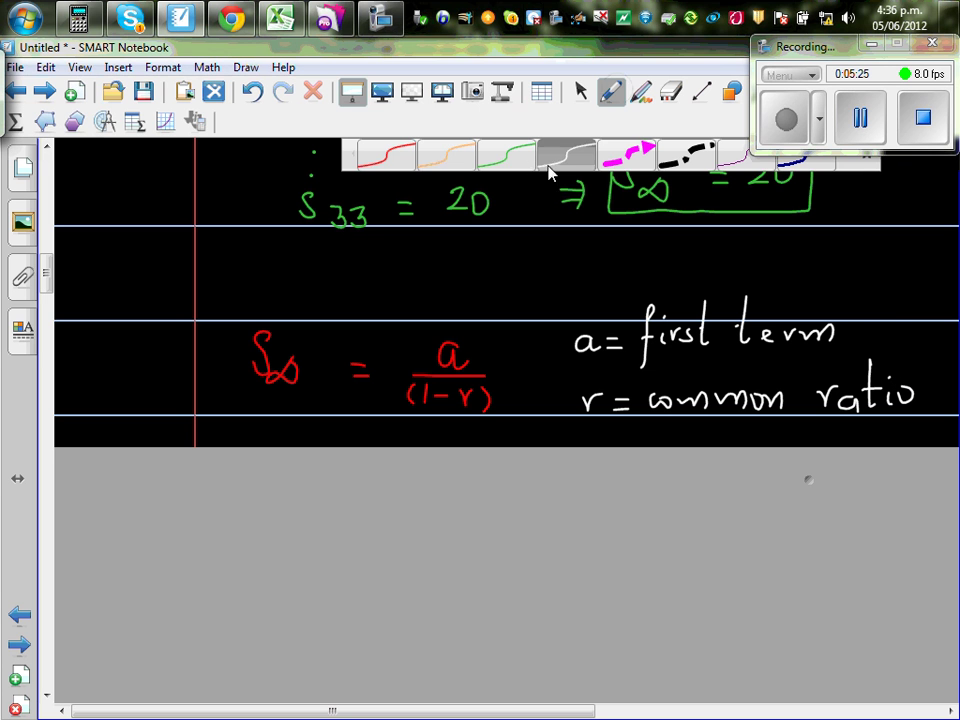
pyautogui.click(455, 160)
pyautogui.click(866, 326)
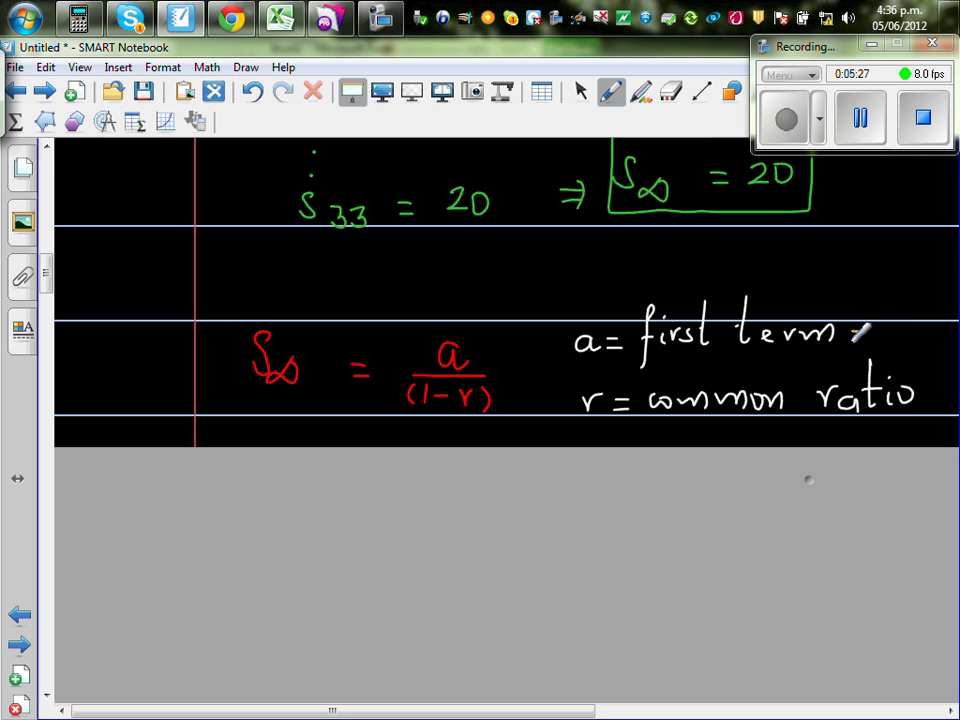
pyautogui.moveTo(851, 331); pyautogui.dragTo(869, 330)
pyautogui.moveTo(851, 342)
pyautogui.mouseDown()
pyautogui.moveTo(885, 348)
pyautogui.moveTo(898, 329)
pyautogui.mouseUp()
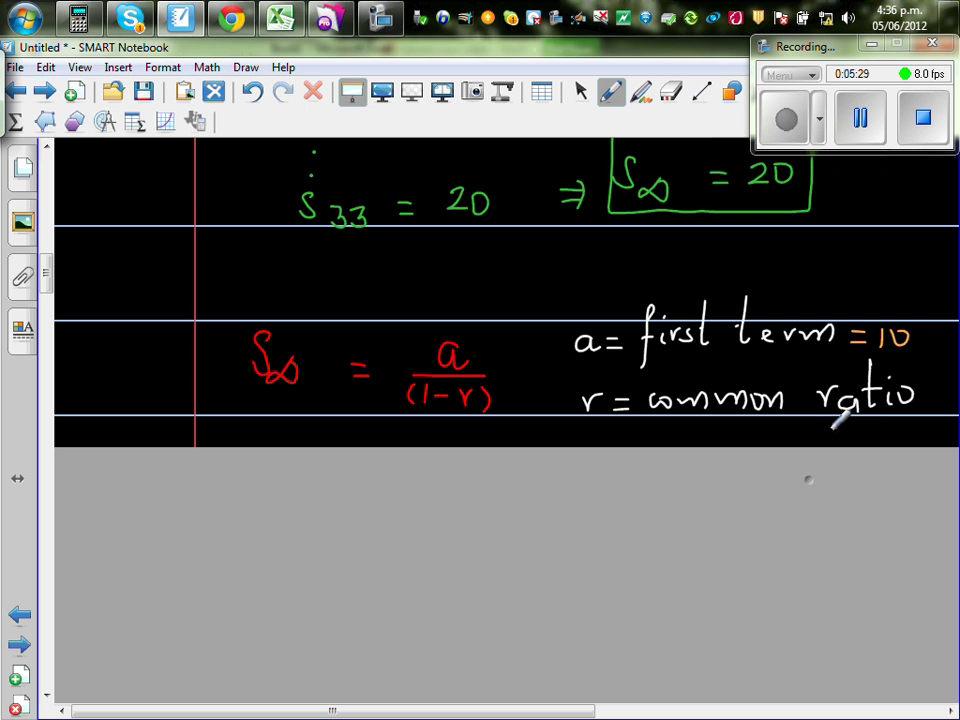
pyautogui.moveTo(831, 428); pyautogui.dragTo(896, 437)
pyautogui.click(874, 434)
pyautogui.moveTo(895, 423); pyautogui.dragTo(906, 423)
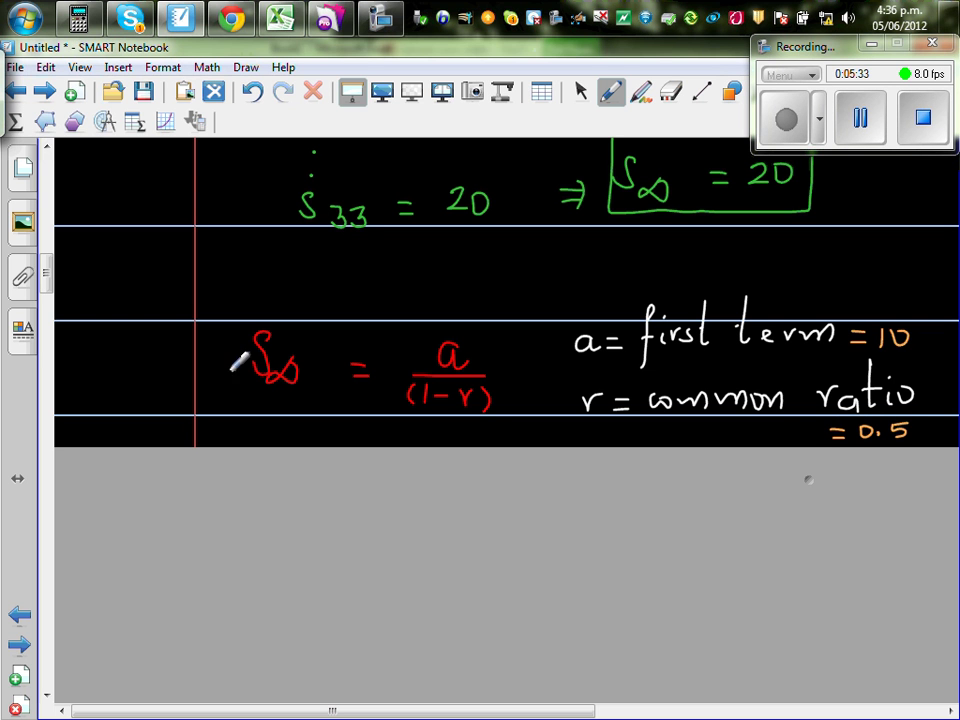
pyautogui.scroll(-3, 58, 260)
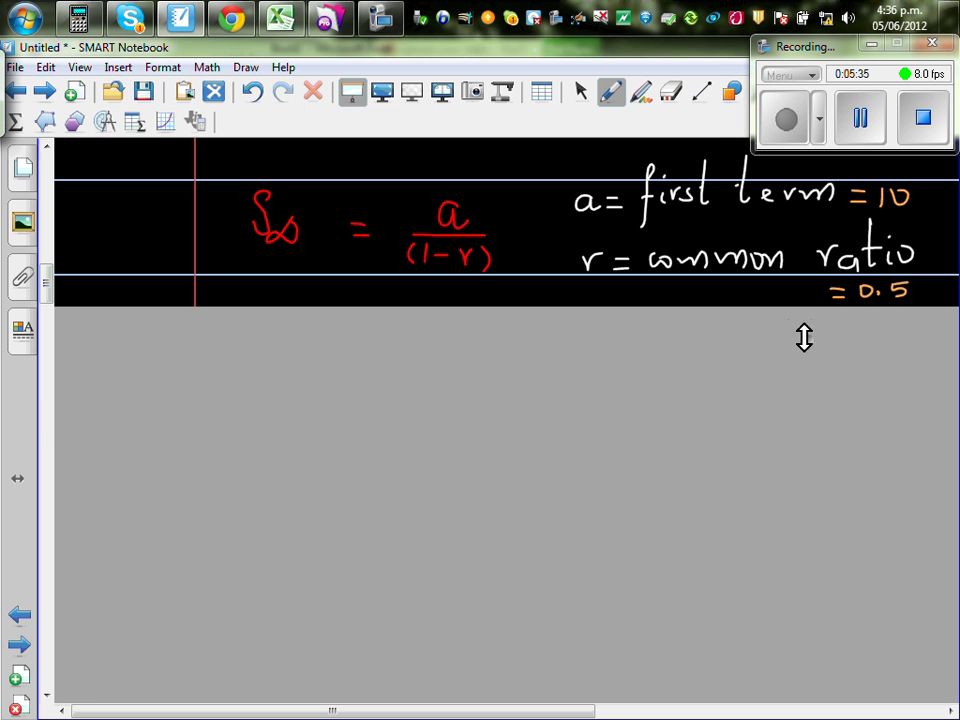
# Uncover the substitution lines showing S∞ = 10/(1−0.5) = 20
pyautogui.moveTo(805, 384); pyautogui.dragTo(786, 497)
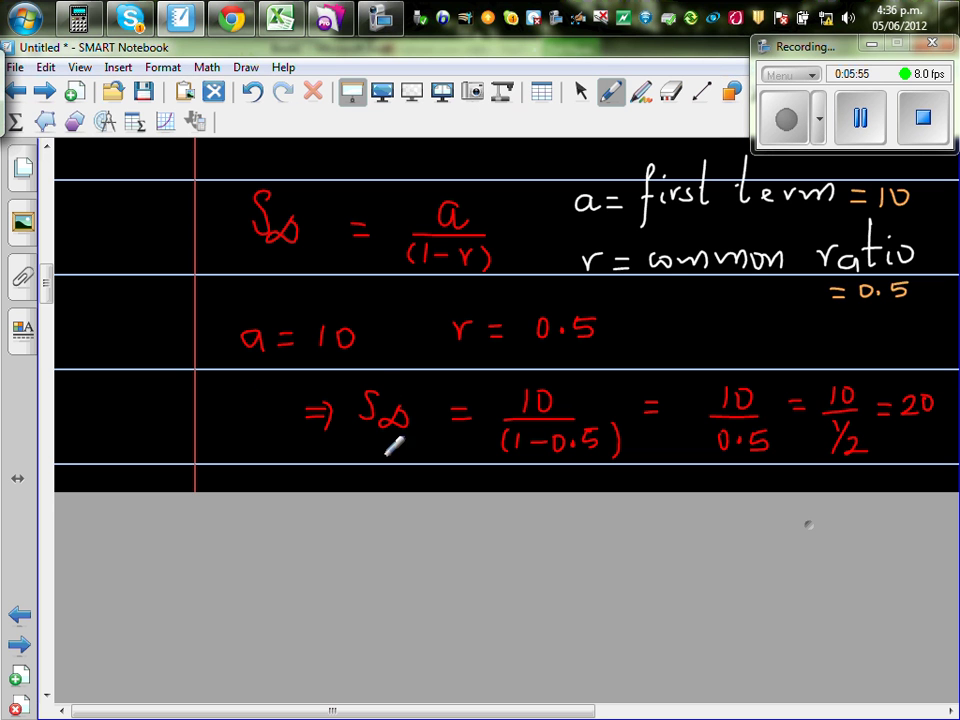
pyautogui.moveTo(47, 283); pyautogui.dragTo(47, 300)
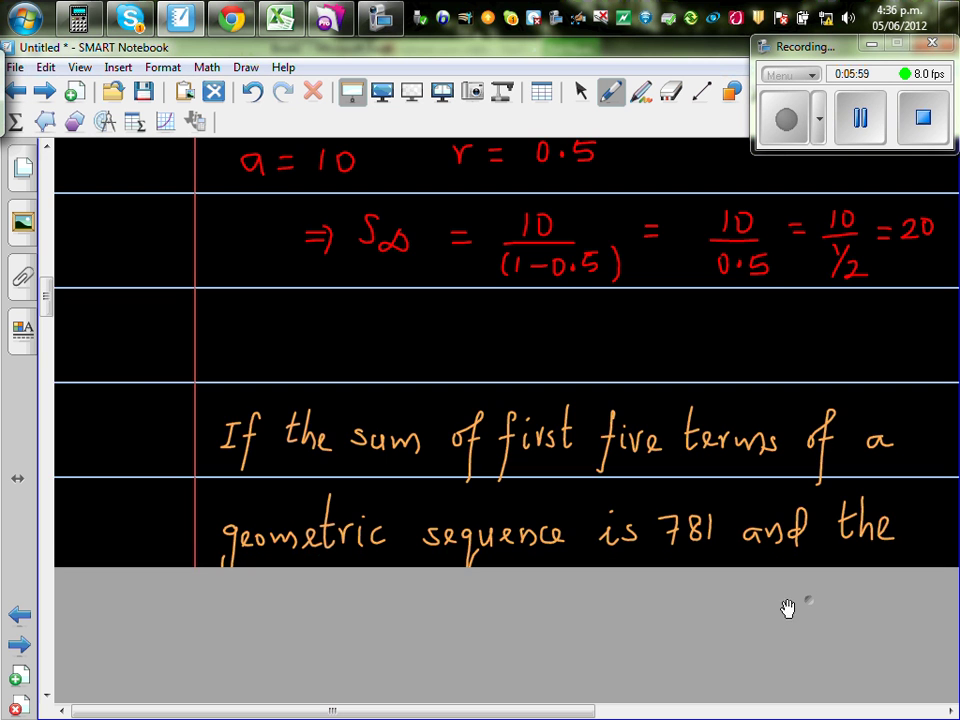
# Underline 'five terms' and '781' in white ink in the new sums problem
pyautogui.moveTo(47, 300)
pyautogui.mouseDown()
pyautogui.moveTo(47, 332)
pyautogui.moveTo(47, 318)
pyautogui.mouseUp()
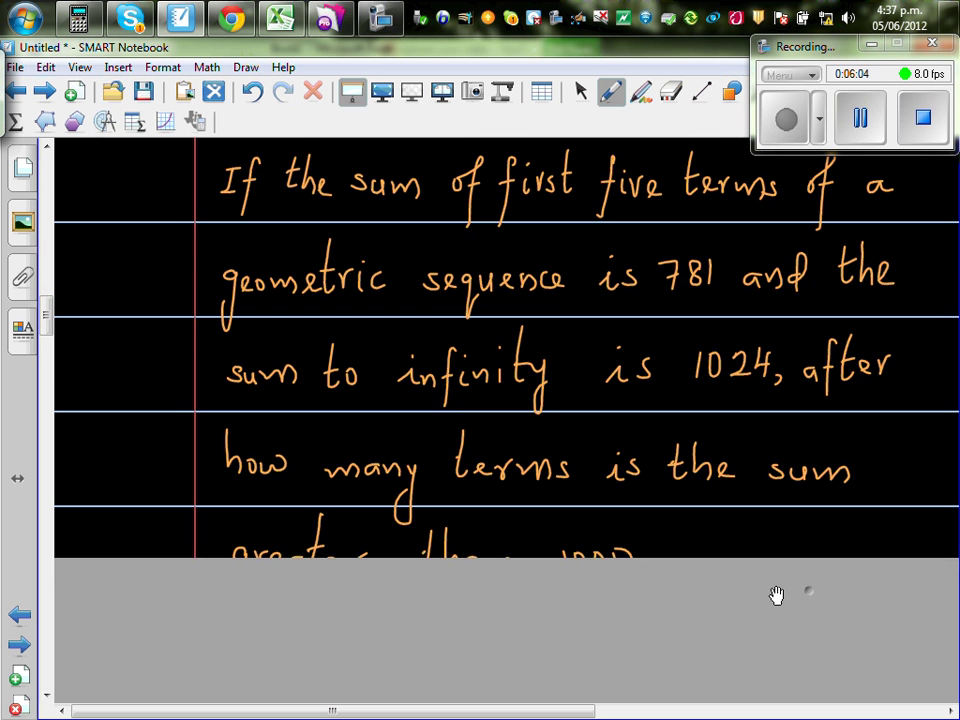
pyautogui.moveTo(48, 328); pyautogui.dragTo(47, 310)
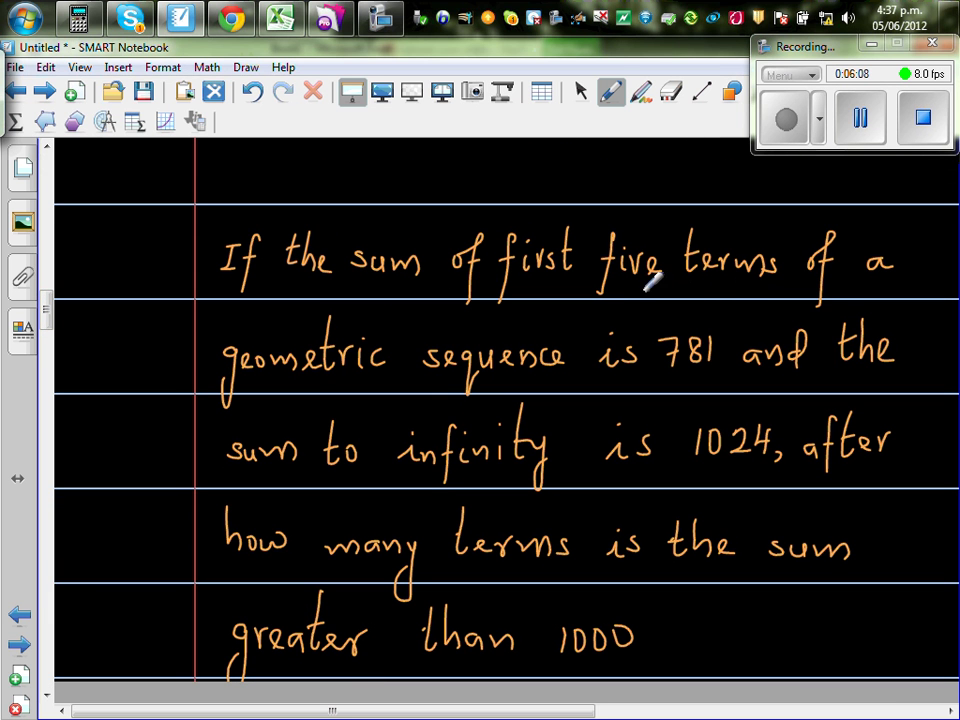
pyautogui.moveTo(599, 289); pyautogui.dragTo(736, 289)
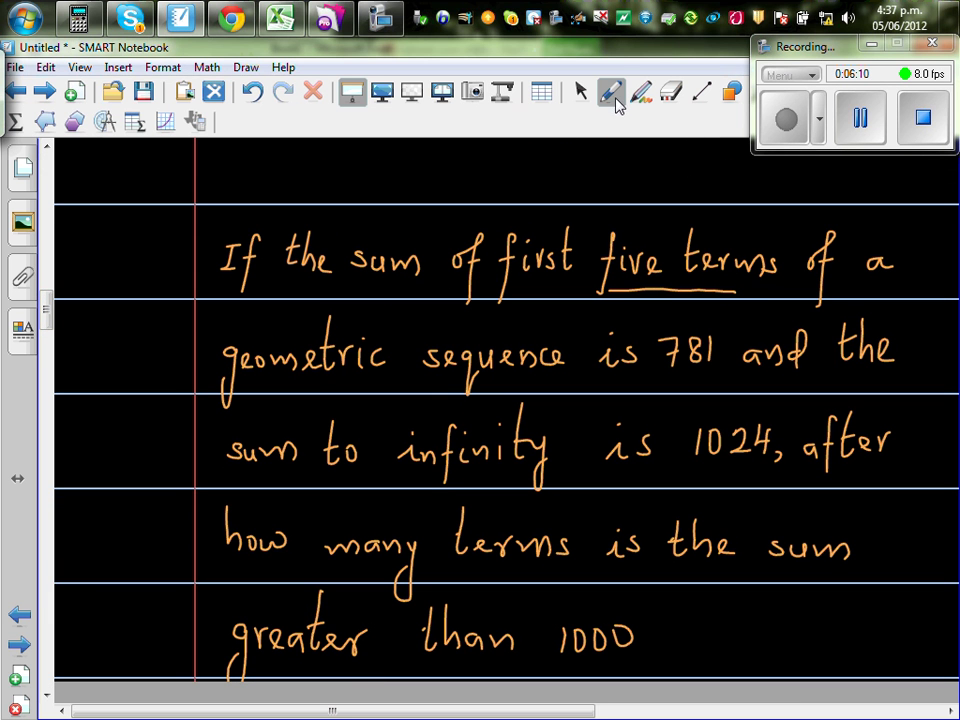
pyautogui.click(612, 92)
pyautogui.click(568, 154)
pyautogui.moveTo(608, 290); pyautogui.dragTo(736, 289)
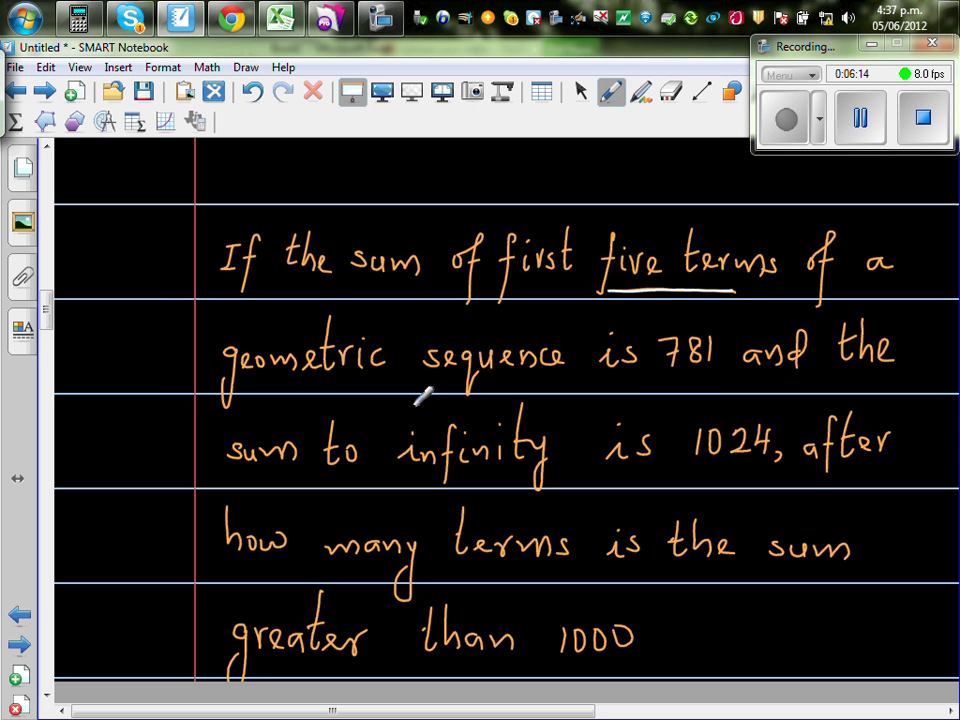
pyautogui.moveTo(668, 379); pyautogui.dragTo(705, 378)
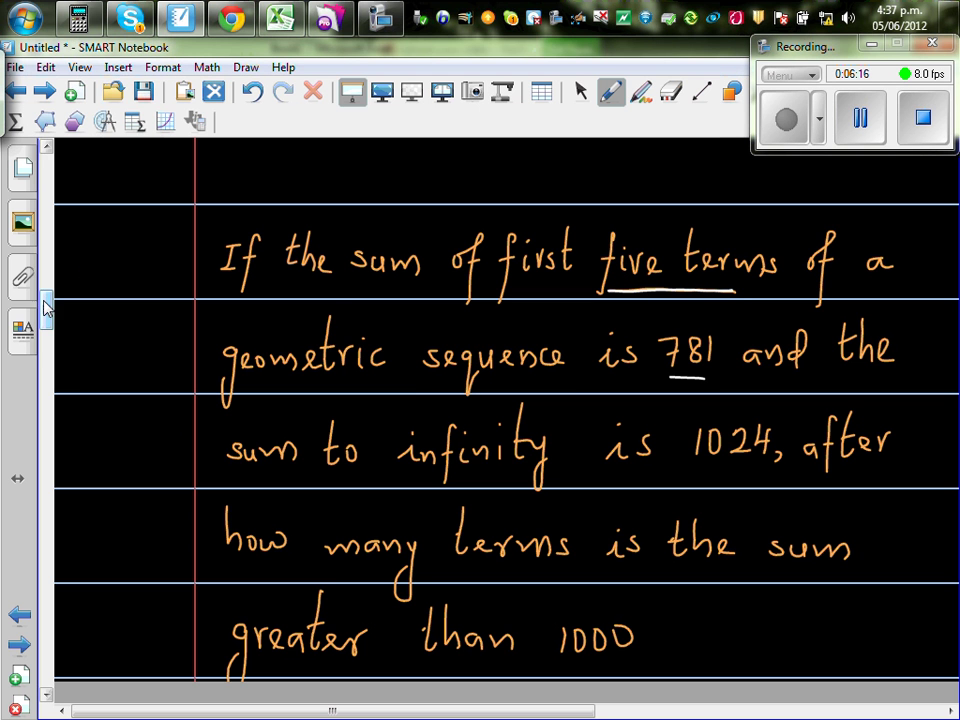
pyautogui.moveTo(46, 310); pyautogui.dragTo(47, 340)
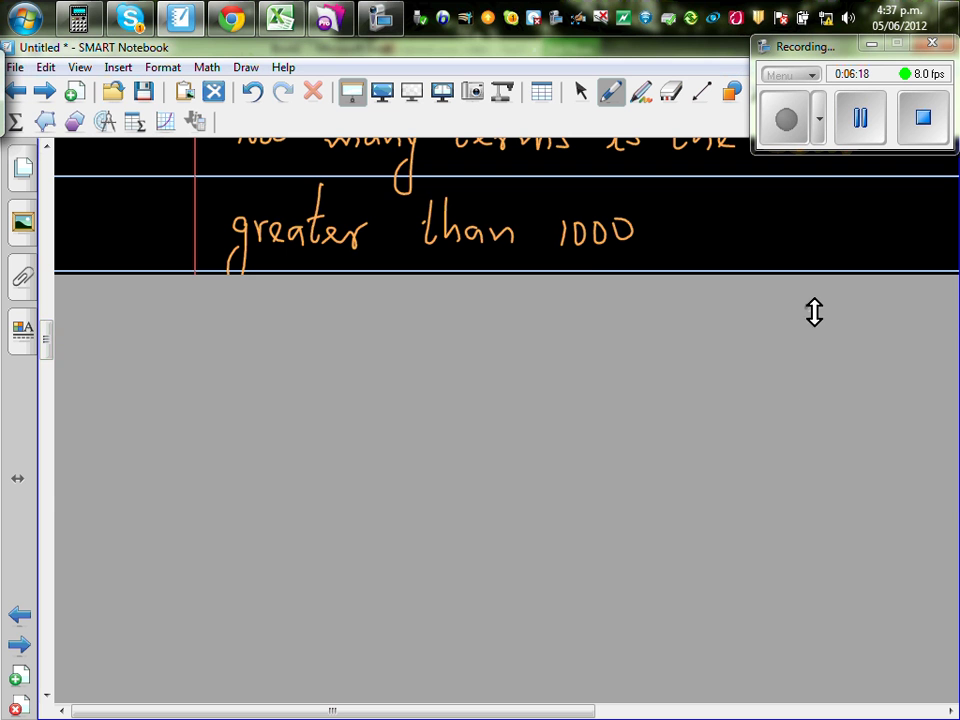
# Uncover the sum formulas, box the Sn formula, and erase the right formula's n subscript
pyautogui.moveTo(814, 312); pyautogui.dragTo(766, 674)
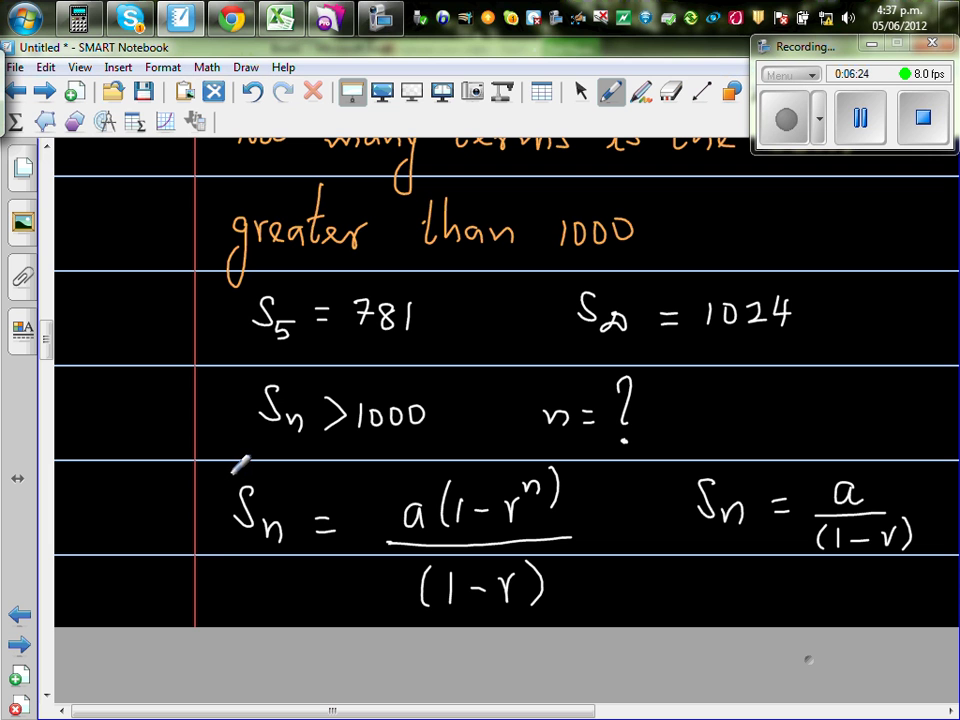
pyautogui.moveTo(232, 459)
pyautogui.mouseDown()
pyautogui.moveTo(236, 574)
pyautogui.moveTo(251, 602)
pyautogui.moveTo(542, 602)
pyautogui.moveTo(583, 561)
pyautogui.moveTo(596, 452)
pyautogui.moveTo(230, 458)
pyautogui.mouseUp()
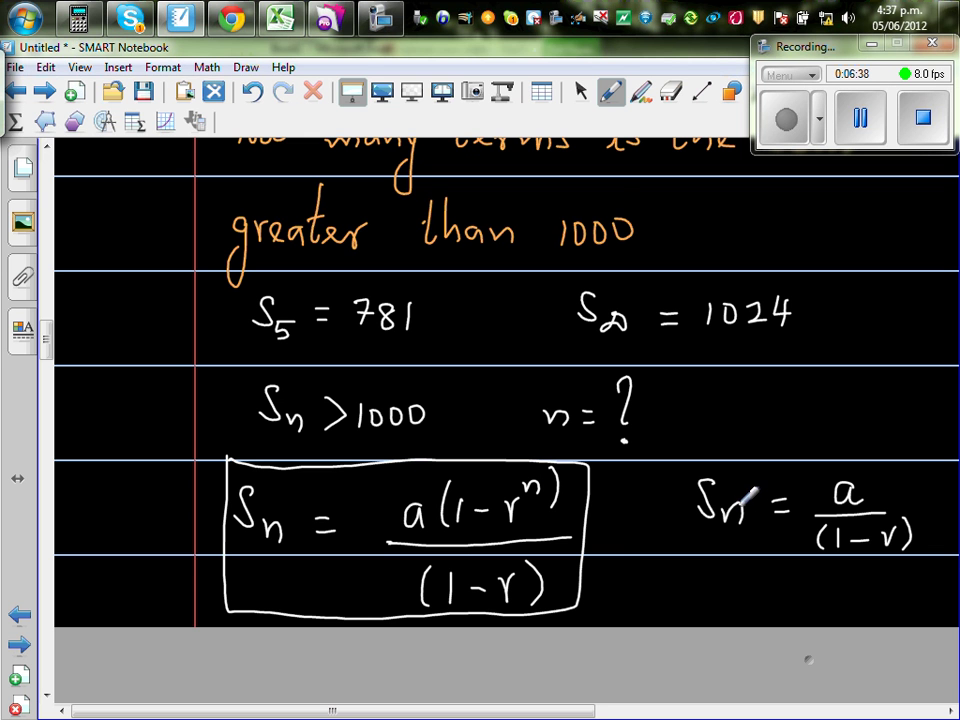
pyautogui.click(670, 93)
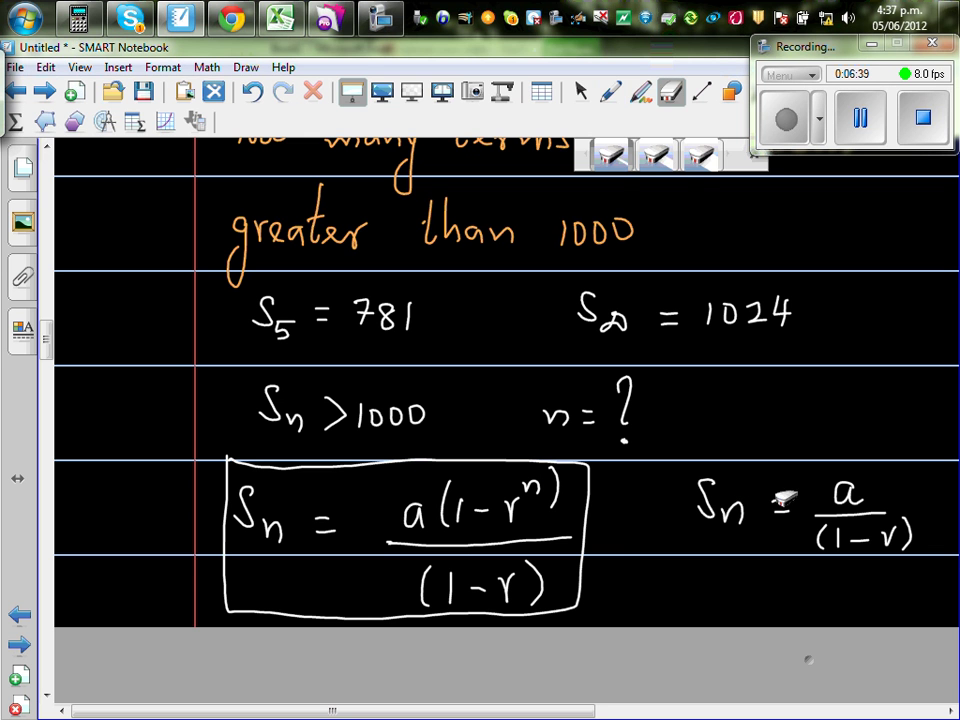
pyautogui.moveTo(712, 508); pyautogui.dragTo(744, 512)
pyautogui.click(609, 93)
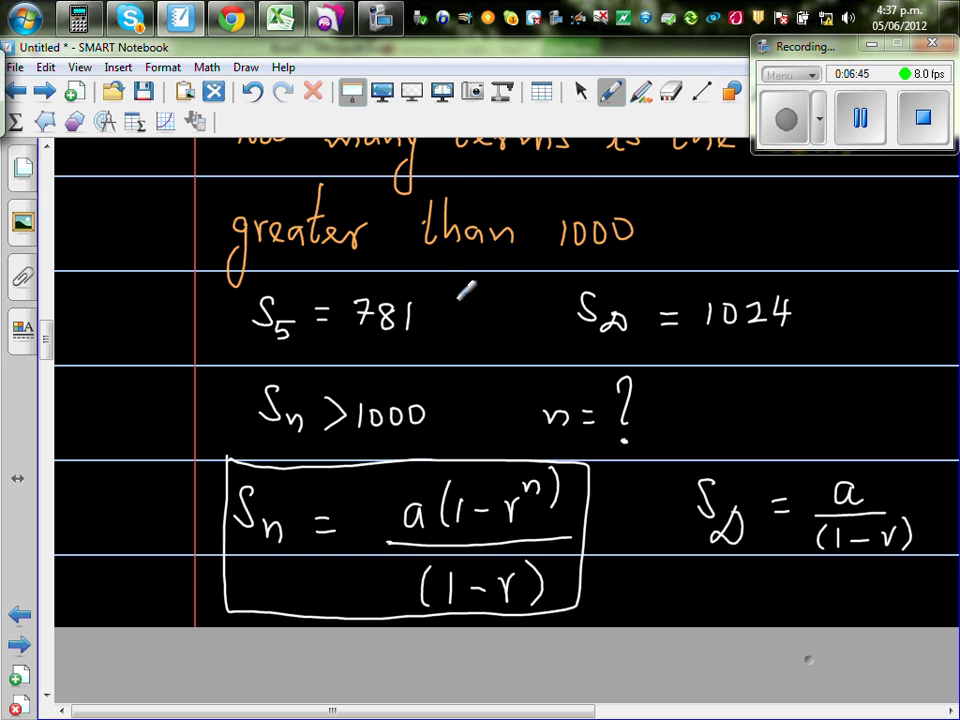
# Label S5 = 781 and S∞ = 1024 as '(Given)' and emphasise the > in Sn > 1000
pyautogui.moveTo(452, 292)
pyautogui.mouseDown()
pyautogui.moveTo(450, 330)
pyautogui.moveTo(458, 312)
pyautogui.moveTo(502, 329)
pyautogui.moveTo(546, 318)
pyautogui.moveTo(542, 330)
pyautogui.mouseUp()
pyautogui.click(499, 294)
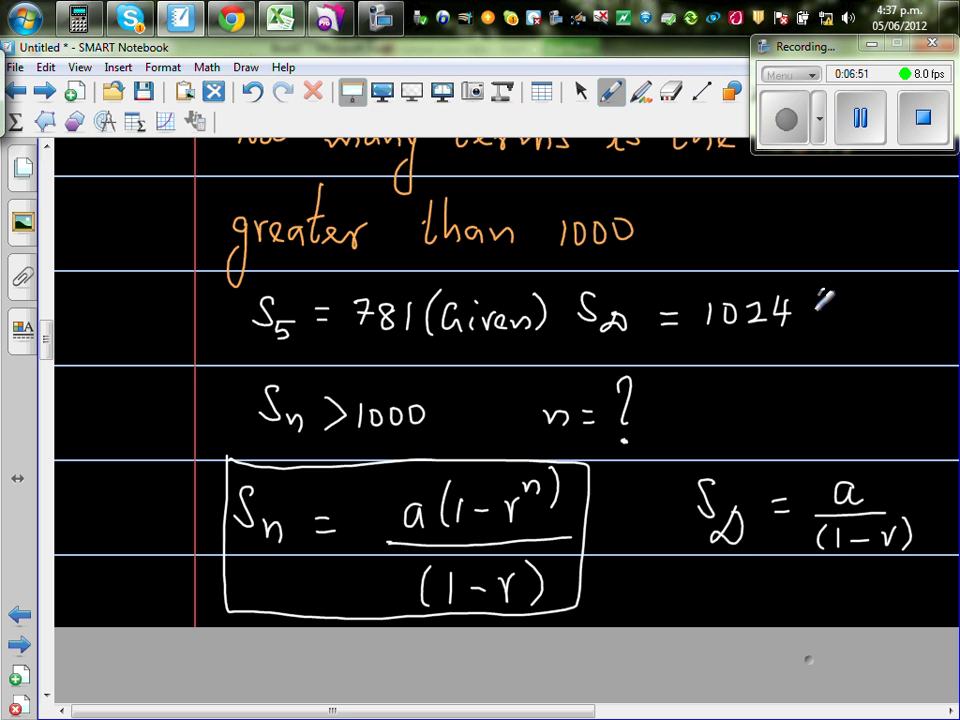
pyautogui.moveTo(826, 295)
pyautogui.mouseDown()
pyautogui.moveTo(820, 330)
pyautogui.moveTo(886, 312)
pyautogui.moveTo(928, 322)
pyautogui.mouseUp()
pyautogui.moveTo(928, 298); pyautogui.dragTo(930, 328)
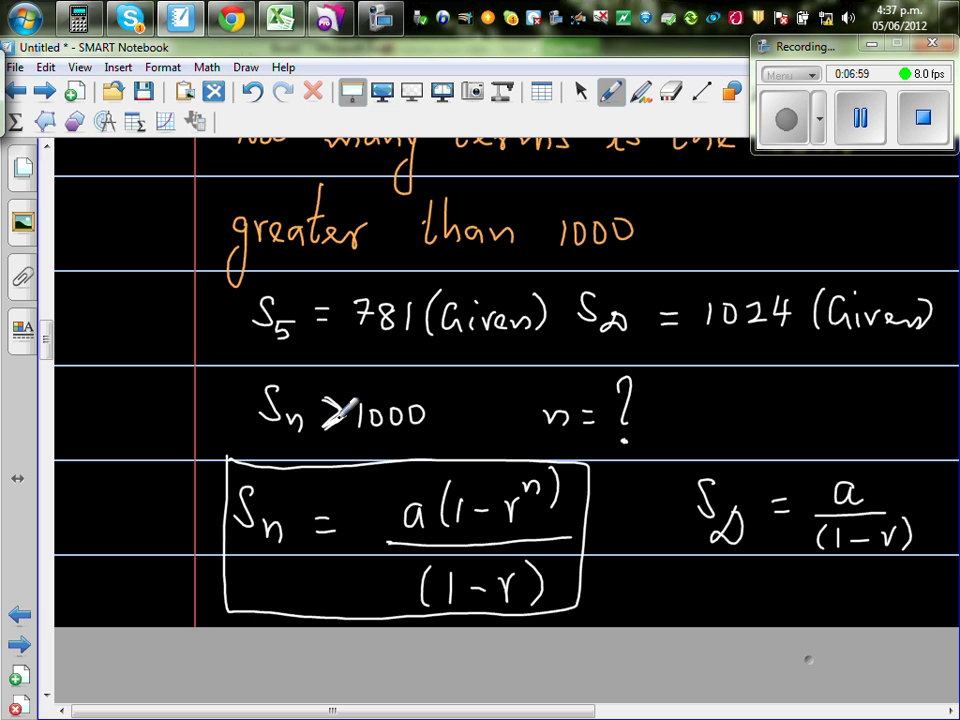
pyautogui.moveTo(324, 424); pyautogui.dragTo(348, 420)
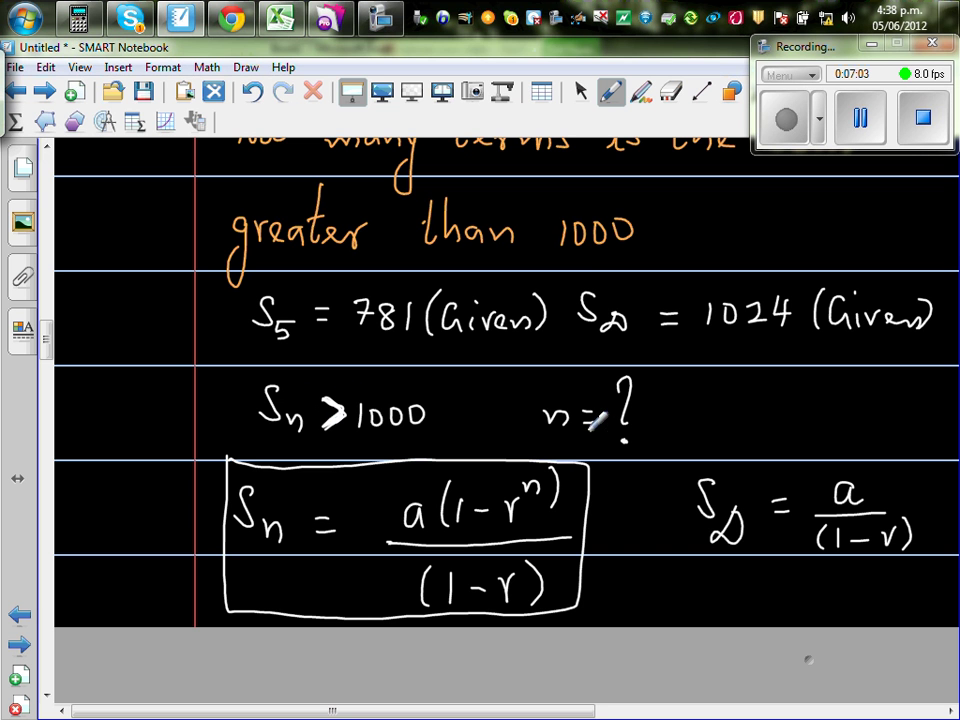
pyautogui.moveTo(808, 660)
pyautogui.mouseDown()
pyautogui.moveTo(806, 456)
pyautogui.moveTo(810, 531)
pyautogui.moveTo(791, 651)
pyautogui.moveTo(800, 651)
pyautogui.mouseUp()
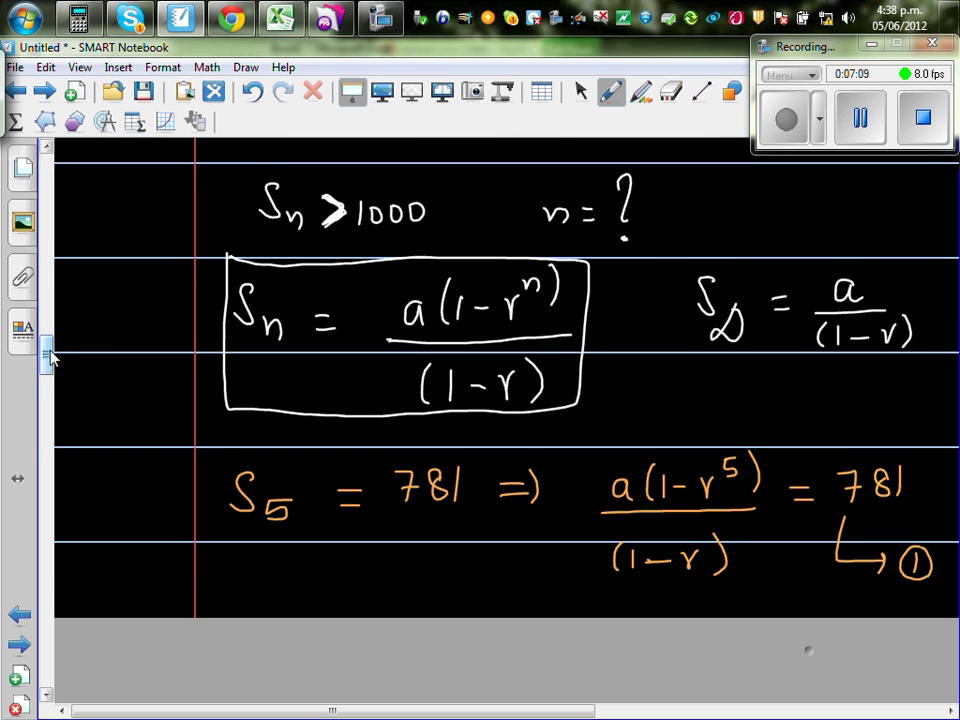
# Tick 781, write n = 5 under S5, and circle the exponent 5 in a(1−r⁵)
pyautogui.scroll(-1, 47, 355)
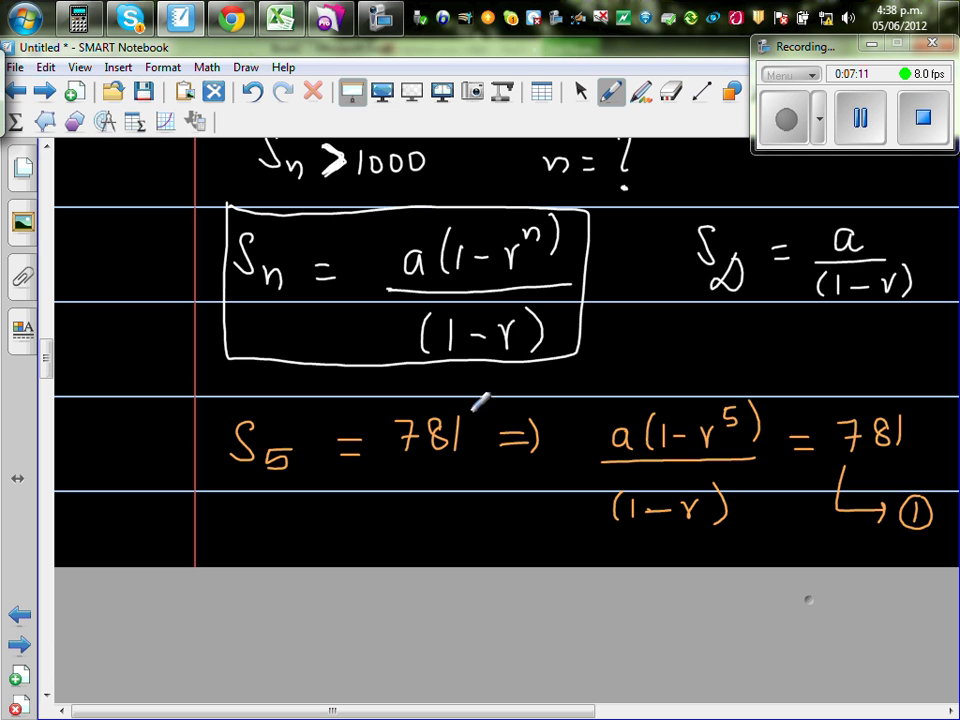
pyautogui.moveTo(465, 403); pyautogui.dragTo(481, 399)
pyautogui.moveTo(245, 521); pyautogui.dragTo(320, 501)
pyautogui.click(268, 520)
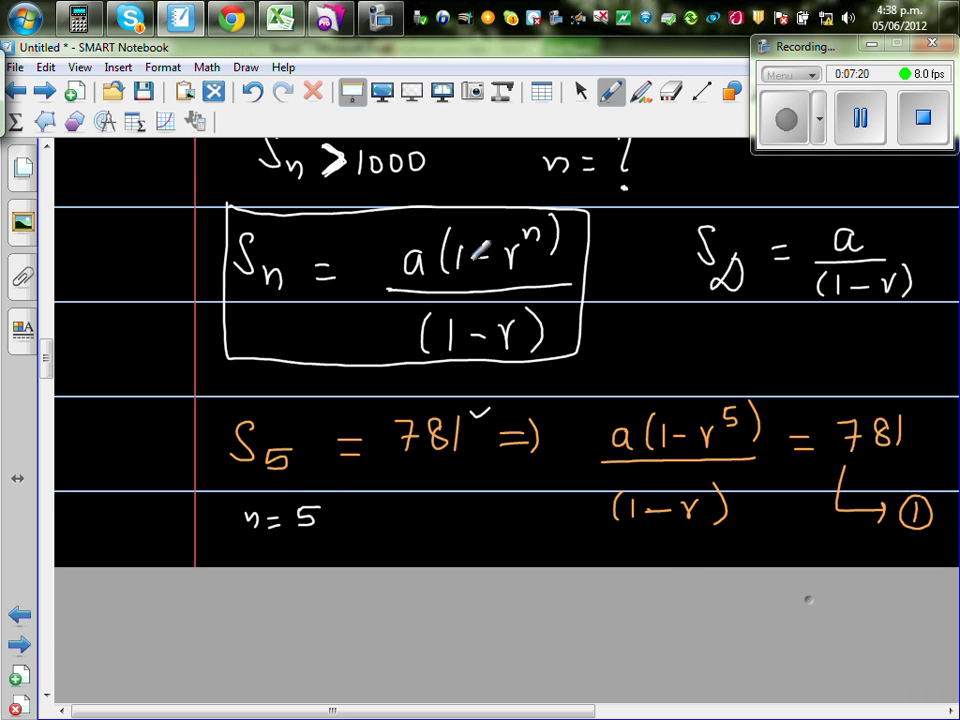
pyautogui.moveTo(738, 400)
pyautogui.mouseDown()
pyautogui.moveTo(722, 412)
pyautogui.moveTo(742, 418)
pyautogui.moveTo(736, 405)
pyautogui.mouseUp()
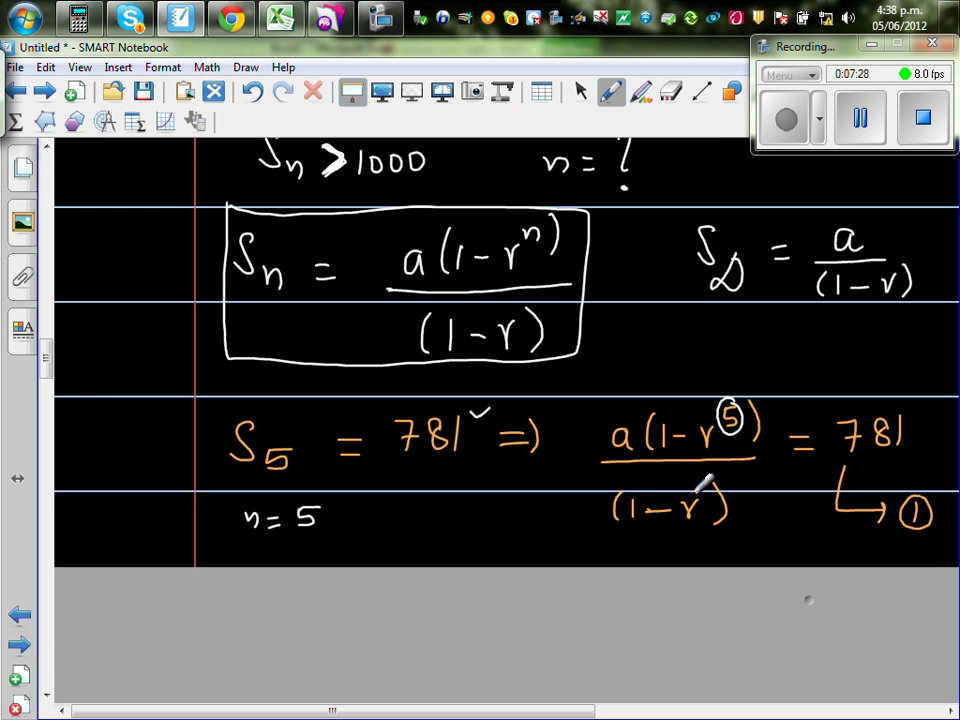
# Reveal the S∞ = 1024 line and circle the S∞ = a/(1−r) formula
pyautogui.moveTo(47, 362); pyautogui.dragTo(45, 369)
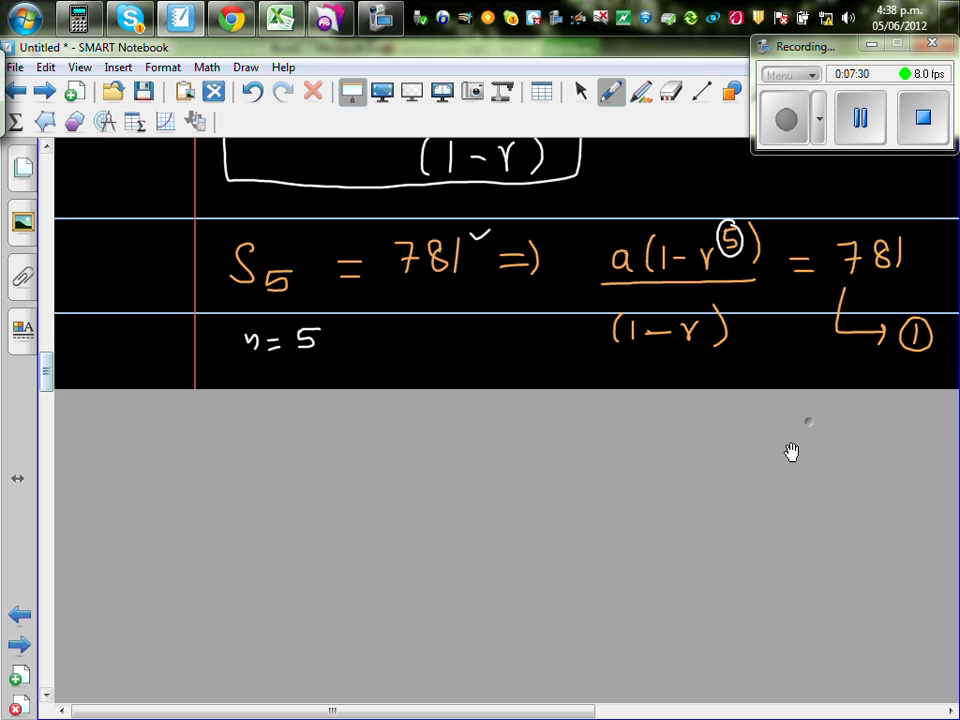
pyautogui.moveTo(797, 532); pyautogui.dragTo(789, 596)
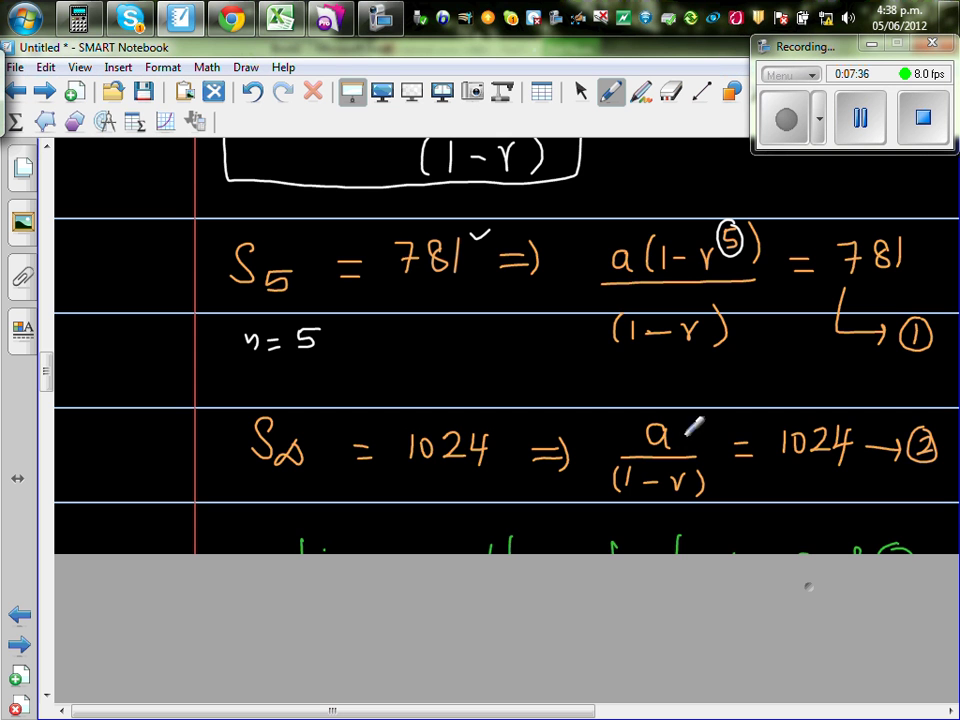
pyautogui.moveTo(47, 381)
pyautogui.mouseDown()
pyautogui.moveTo(47, 355)
pyautogui.moveTo(46, 373)
pyautogui.mouseUp()
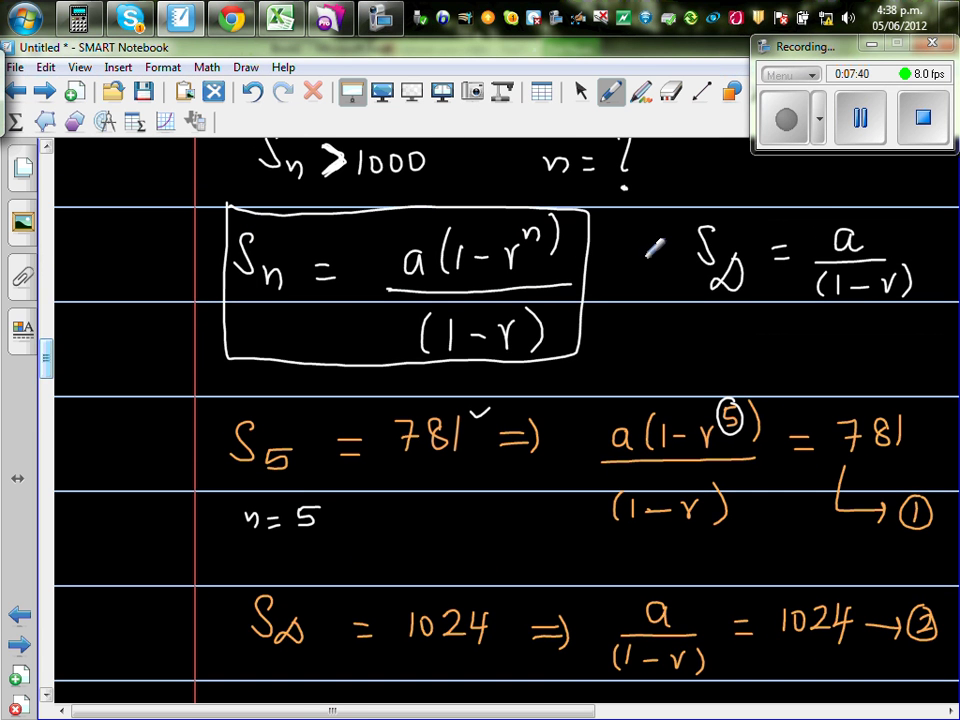
pyautogui.moveTo(865, 190)
pyautogui.mouseDown()
pyautogui.moveTo(800, 190)
pyautogui.moveTo(684, 240)
pyautogui.moveTo(760, 312)
pyautogui.moveTo(920, 292)
pyautogui.moveTo(880, 205)
pyautogui.mouseUp()
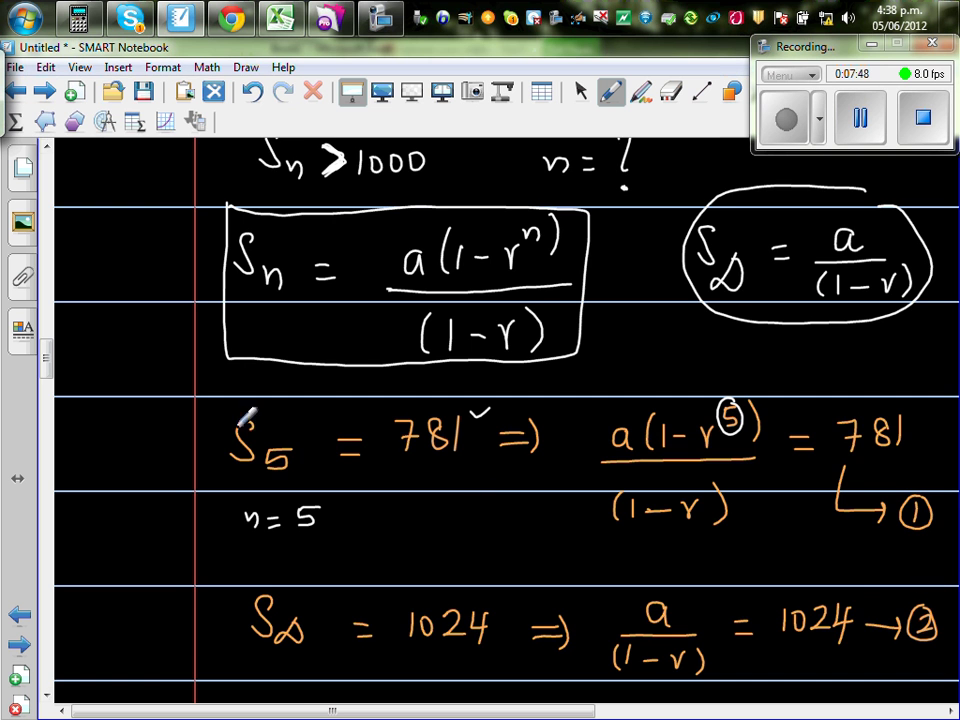
pyautogui.moveTo(47, 364); pyautogui.dragTo(45, 378)
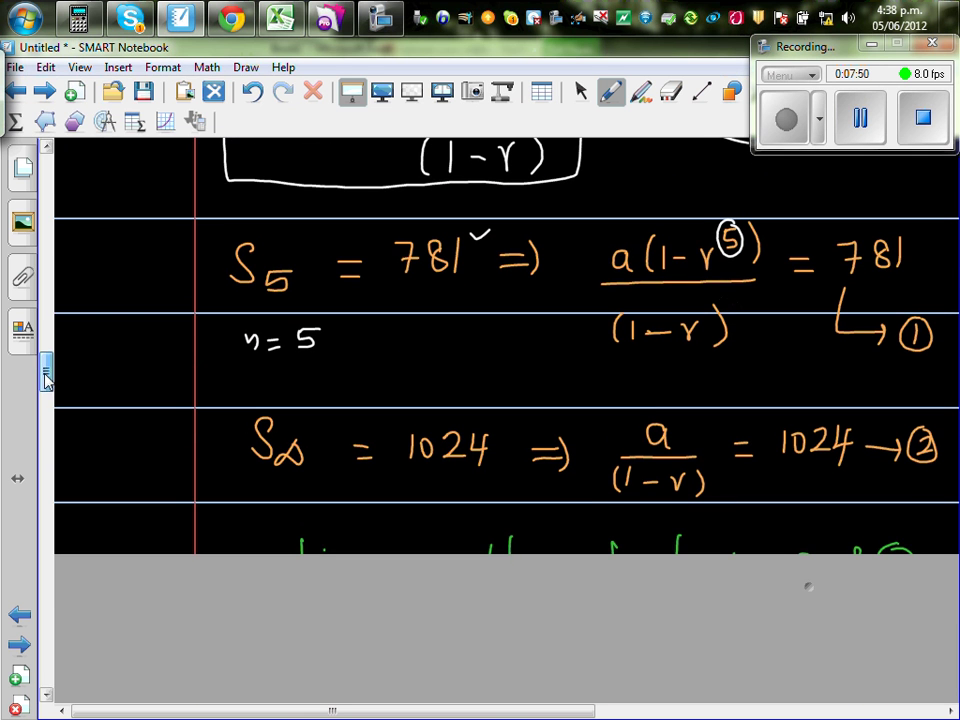
# Reveal the 'Making a the subject' line and circle the a in equations ① and ②
pyautogui.scroll(1, 193, 397)
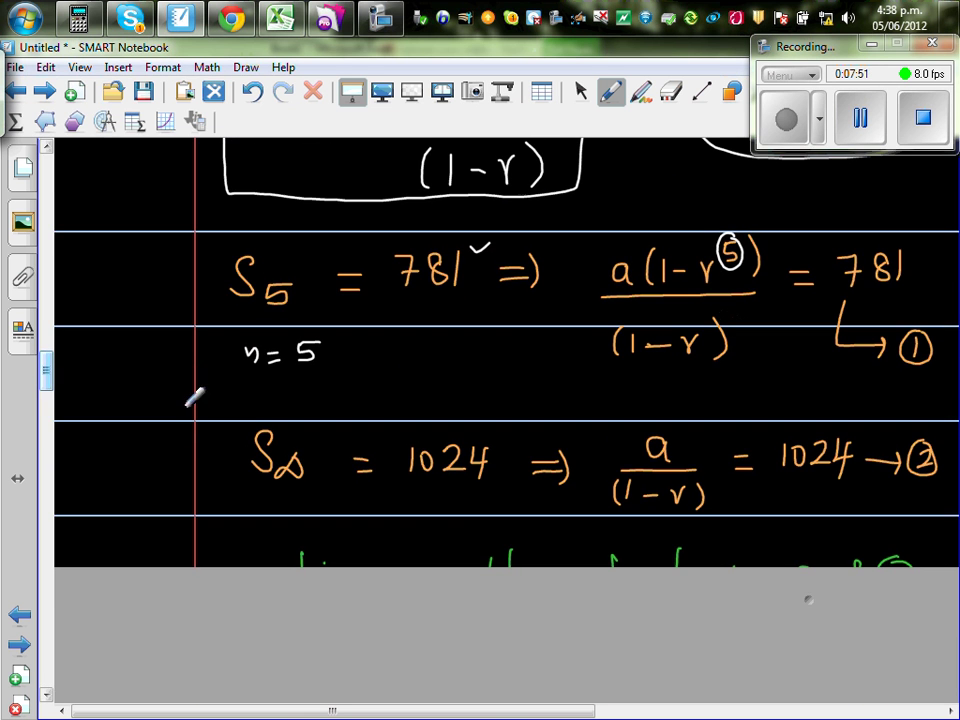
pyautogui.moveTo(810, 596); pyautogui.dragTo(800, 713)
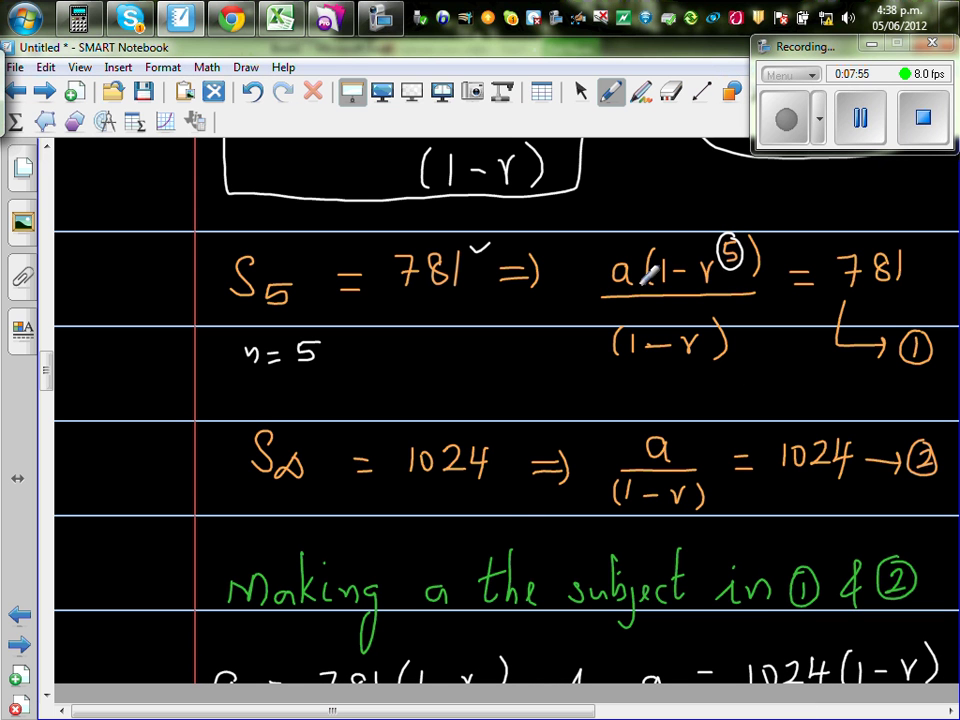
pyautogui.moveTo(632, 250)
pyautogui.mouseDown()
pyautogui.moveTo(603, 278)
pyautogui.moveTo(630, 291)
pyautogui.moveTo(640, 256)
pyautogui.mouseUp()
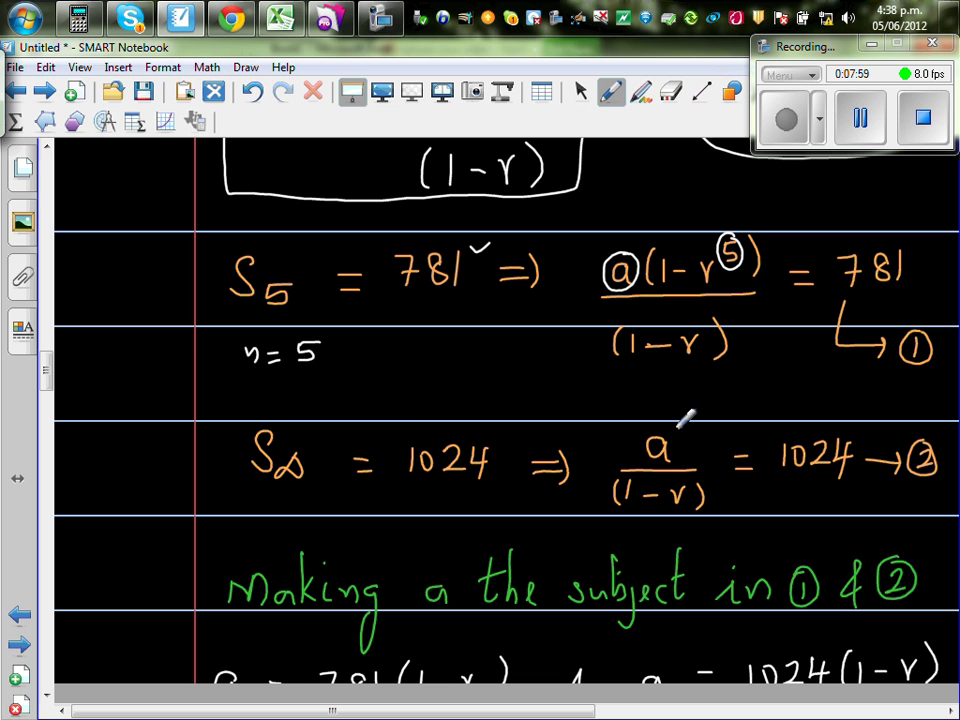
pyautogui.moveTo(664, 434)
pyautogui.mouseDown()
pyautogui.moveTo(634, 440)
pyautogui.moveTo(672, 440)
pyautogui.mouseUp()
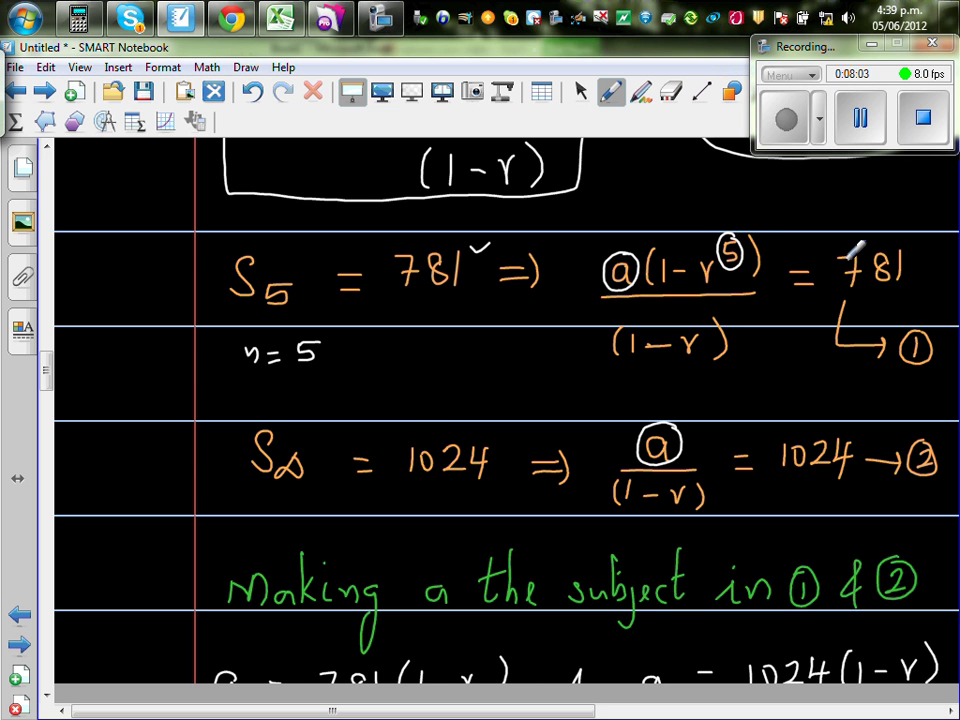
# Reveal a = 781(1−r)/(1−r⁵) and a = 1024(1−r), drawing arrows from each equation to them
pyautogui.moveTo(45, 372)
pyautogui.mouseDown()
pyautogui.moveTo(46, 395)
pyautogui.moveTo(45, 375)
pyautogui.mouseUp()
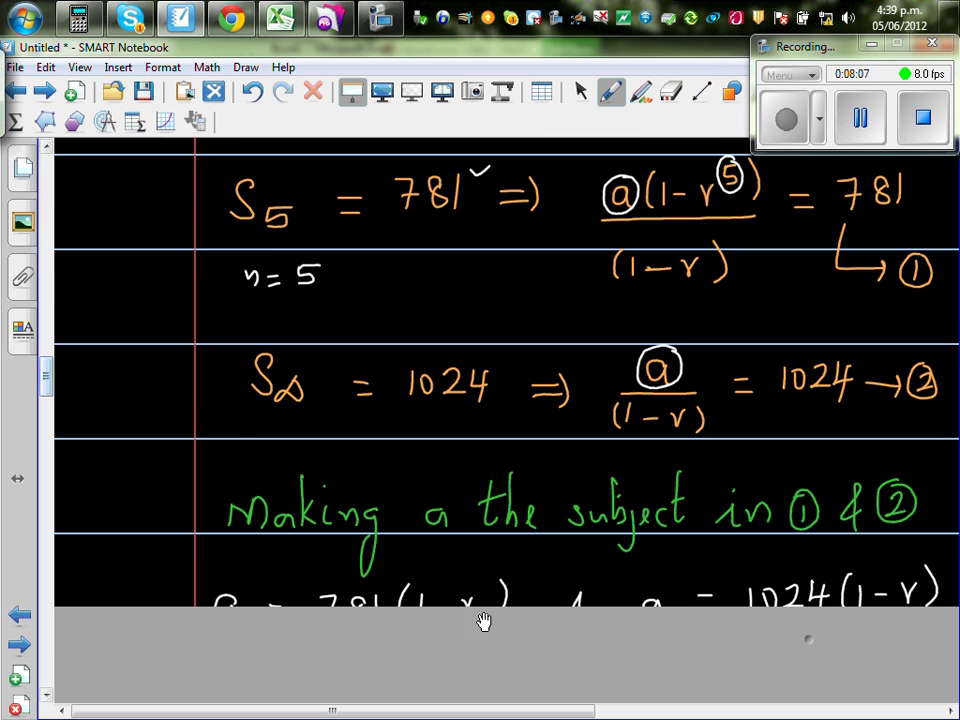
pyautogui.moveTo(812, 638); pyautogui.dragTo(806, 710)
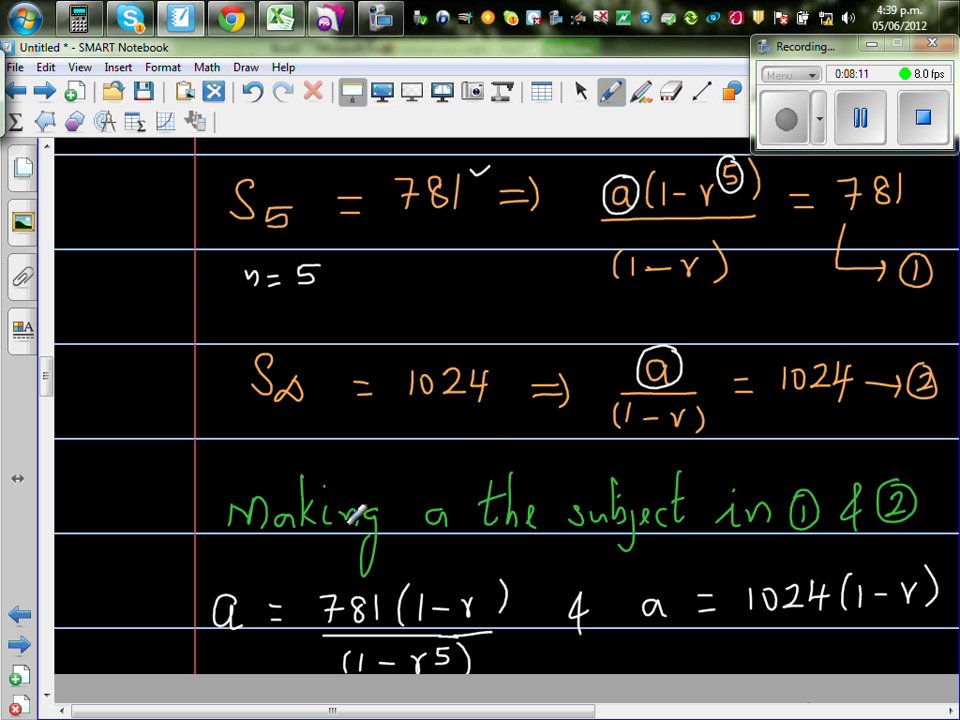
pyautogui.moveTo(748, 265); pyautogui.dragTo(812, 245)
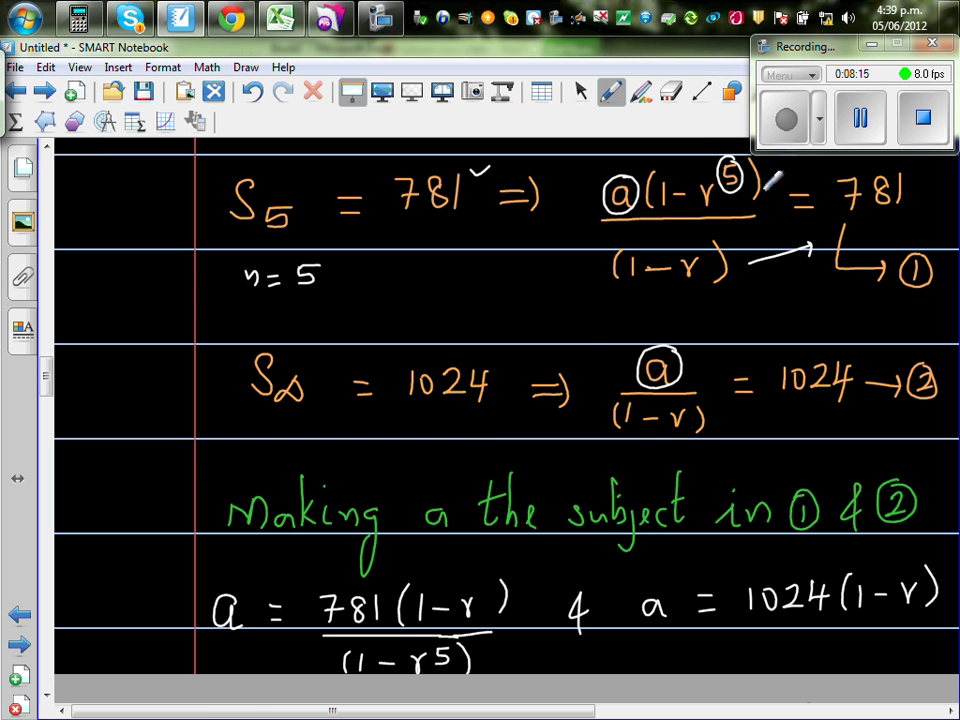
pyautogui.moveTo(766, 186)
pyautogui.mouseDown()
pyautogui.moveTo(800, 212)
pyautogui.moveTo(792, 225)
pyautogui.mouseUp()
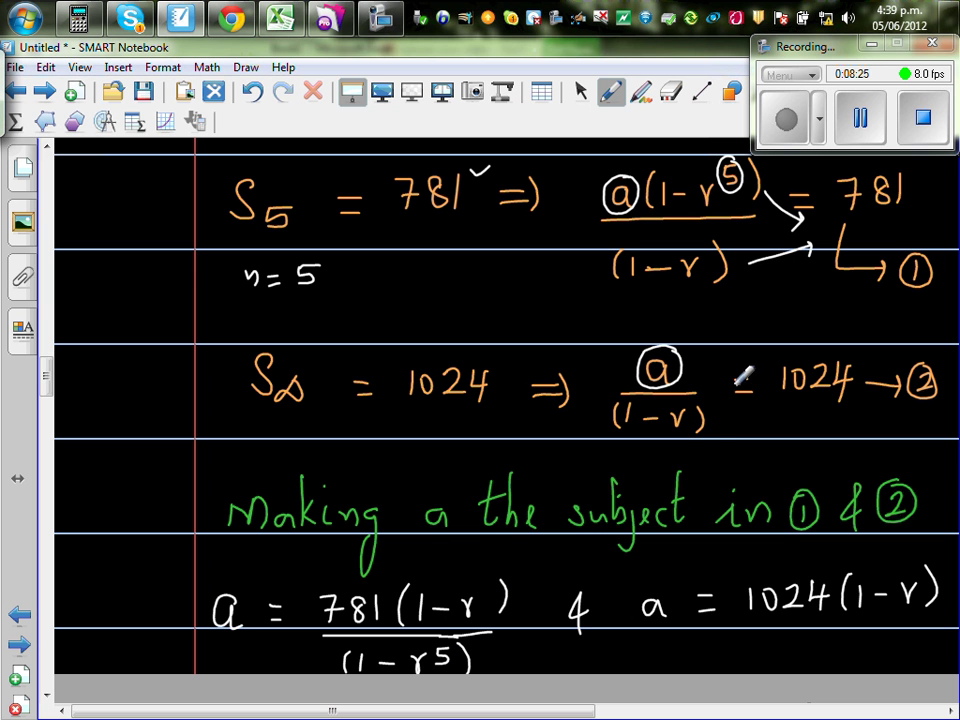
pyautogui.moveTo(708, 393)
pyautogui.mouseDown()
pyautogui.moveTo(720, 412)
pyautogui.moveTo(699, 553)
pyautogui.moveTo(710, 541)
pyautogui.mouseUp()
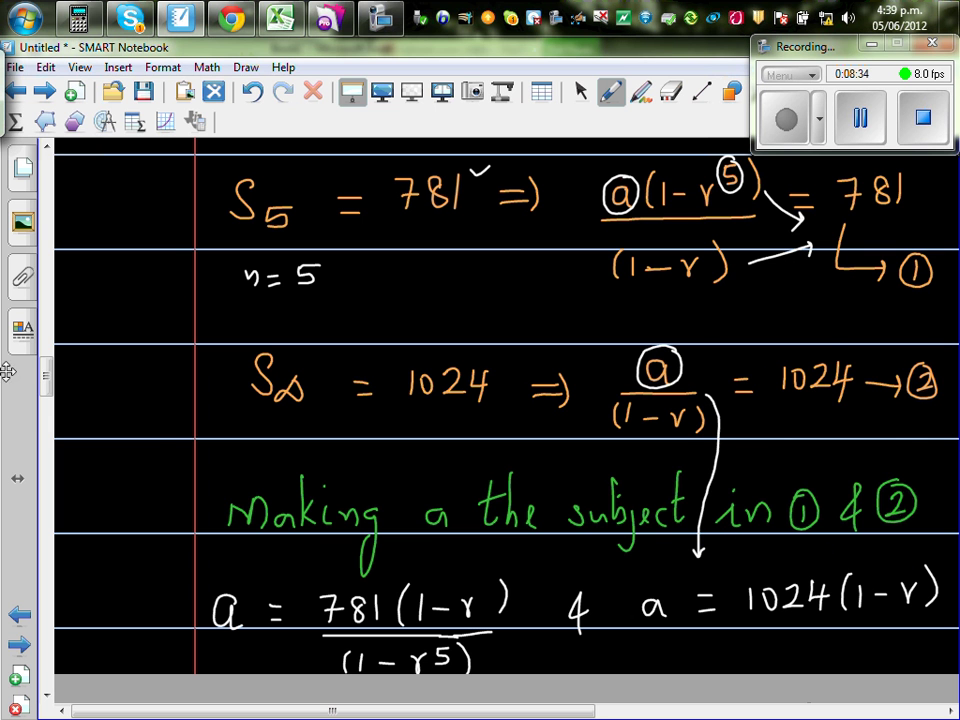
# Uncover the line equating both expressions for a and link them with a double-headed curve
pyautogui.scroll(-5, 871, 483)
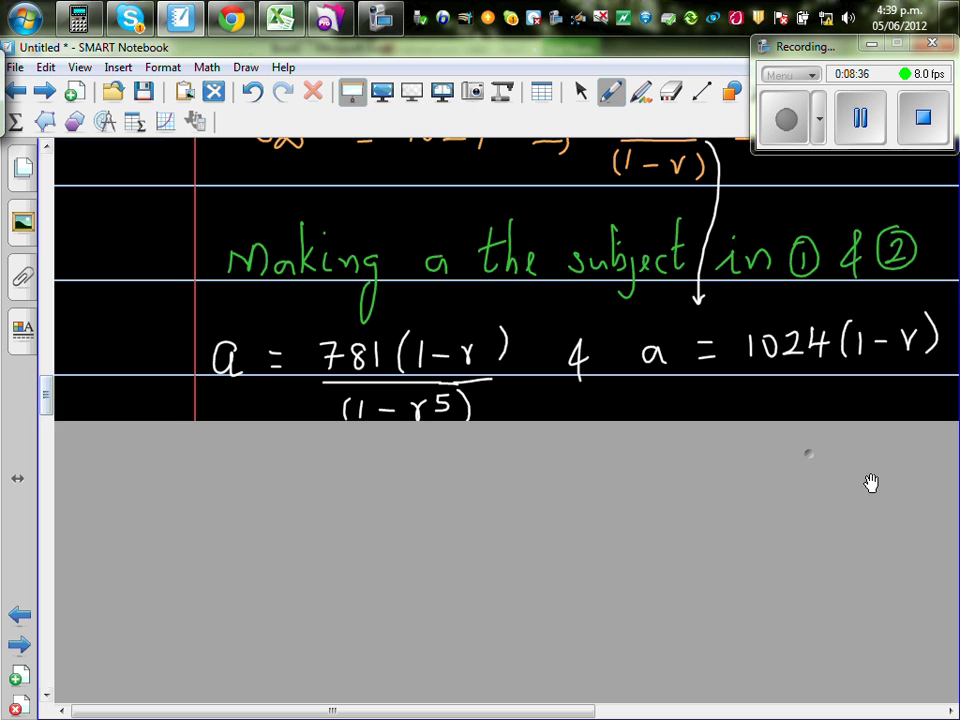
pyautogui.moveTo(812, 448); pyautogui.dragTo(790, 650)
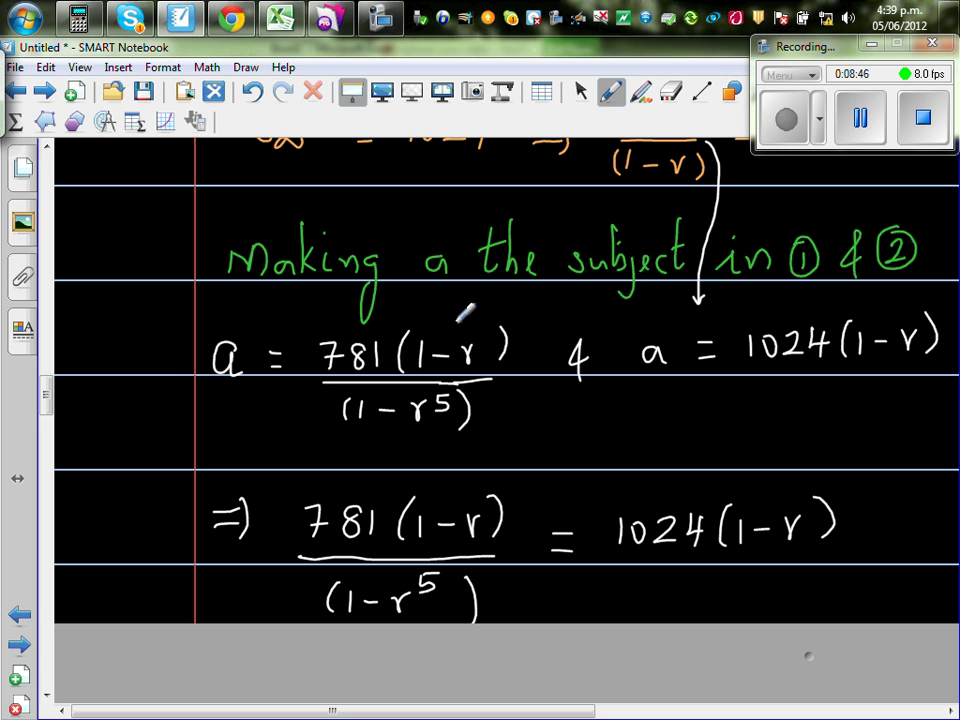
pyautogui.moveTo(505, 318)
pyautogui.mouseDown()
pyautogui.moveTo(575, 298)
pyautogui.moveTo(640, 297)
pyautogui.moveTo(733, 320)
pyautogui.moveTo(716, 330)
pyautogui.mouseUp()
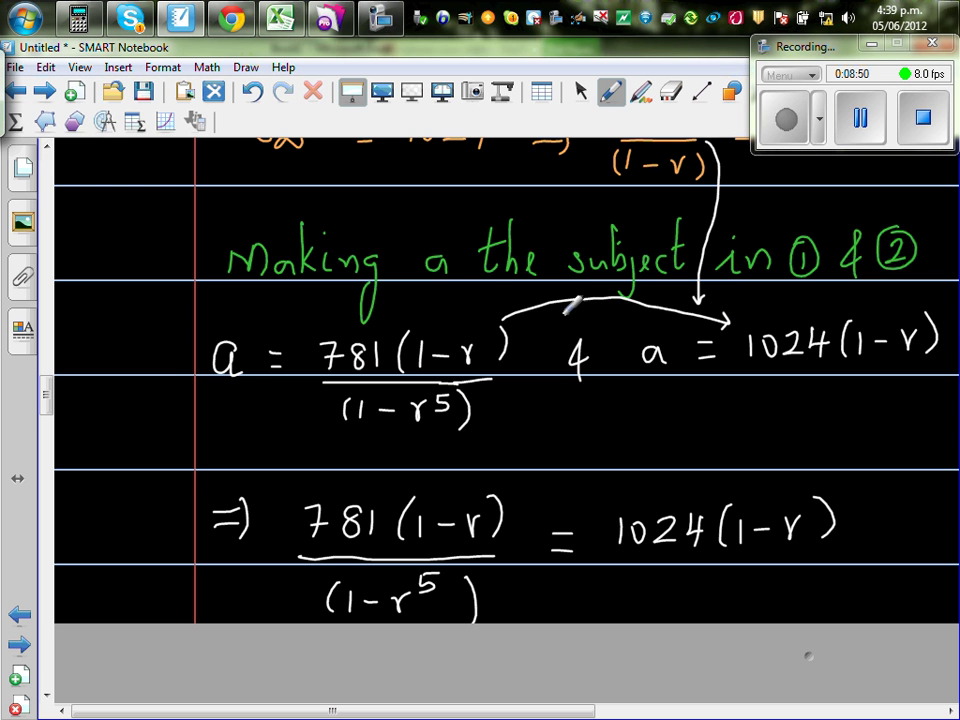
pyautogui.moveTo(512, 308); pyautogui.dragTo(500, 318)
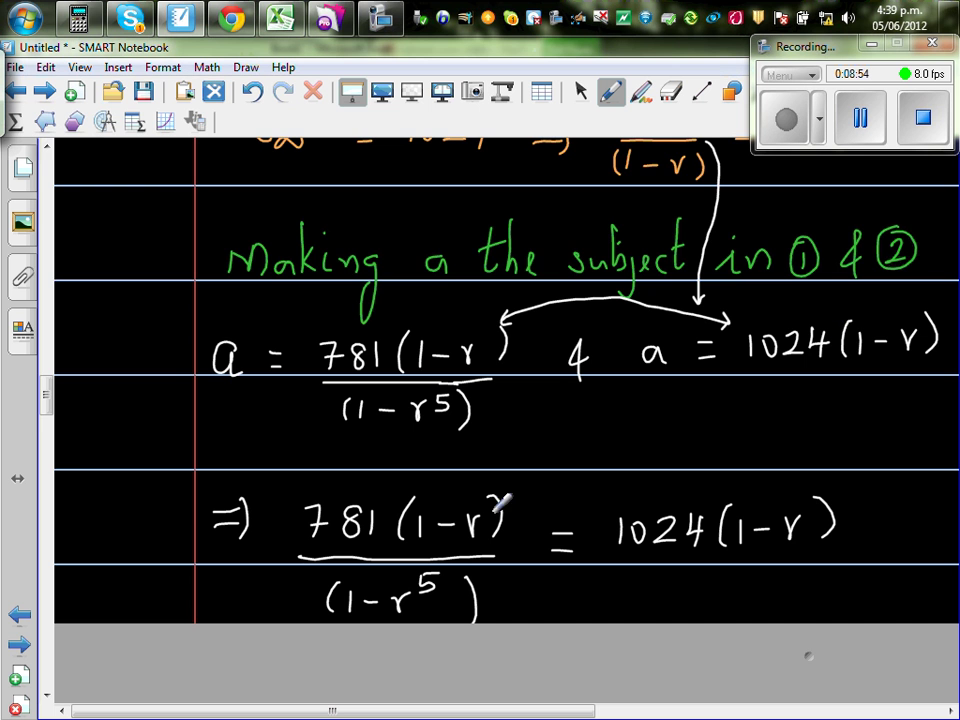
# Cross out the (1-r) factors on both sides of the equation
pyautogui.scroll(-3, 800, 480)
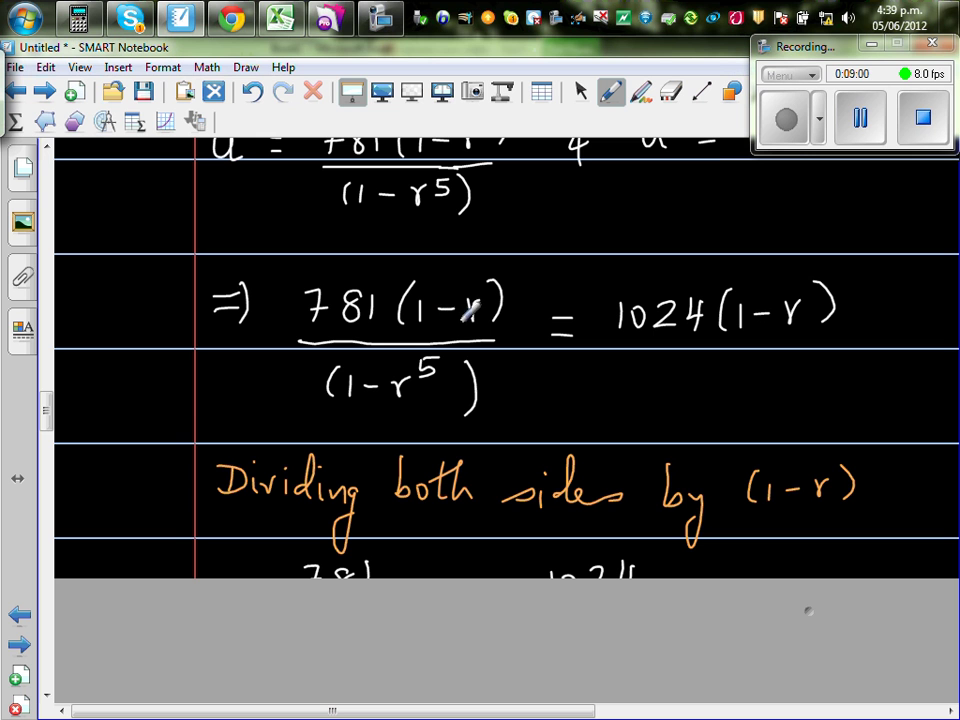
pyautogui.moveTo(405, 324); pyautogui.dragTo(490, 292)
pyautogui.moveTo(750, 322); pyautogui.dragTo(832, 292)
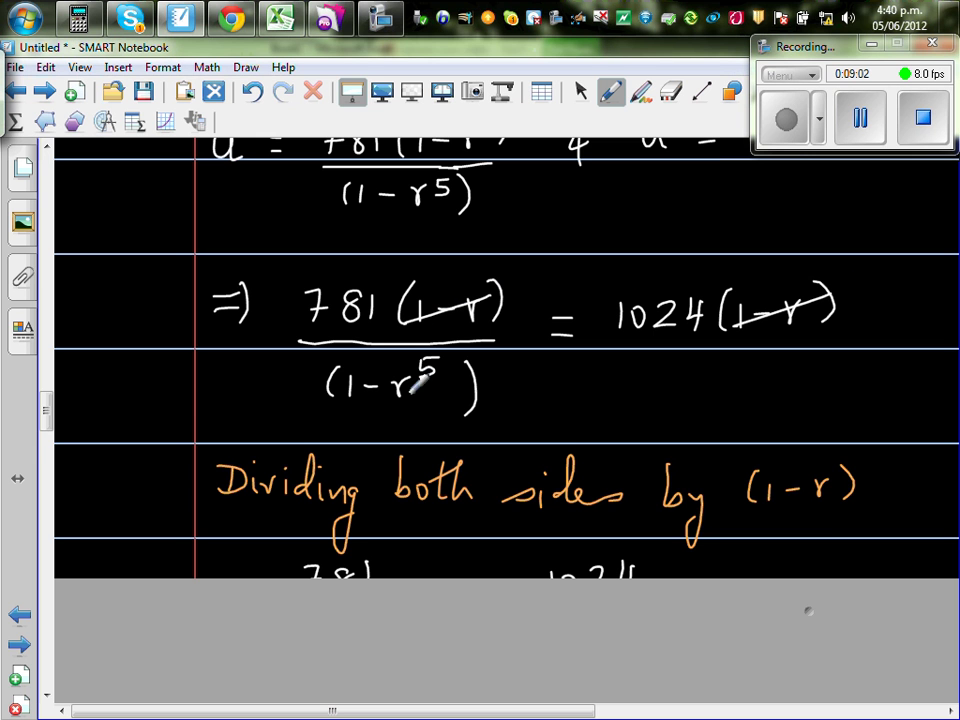
pyautogui.scroll(-3, 165, 410)
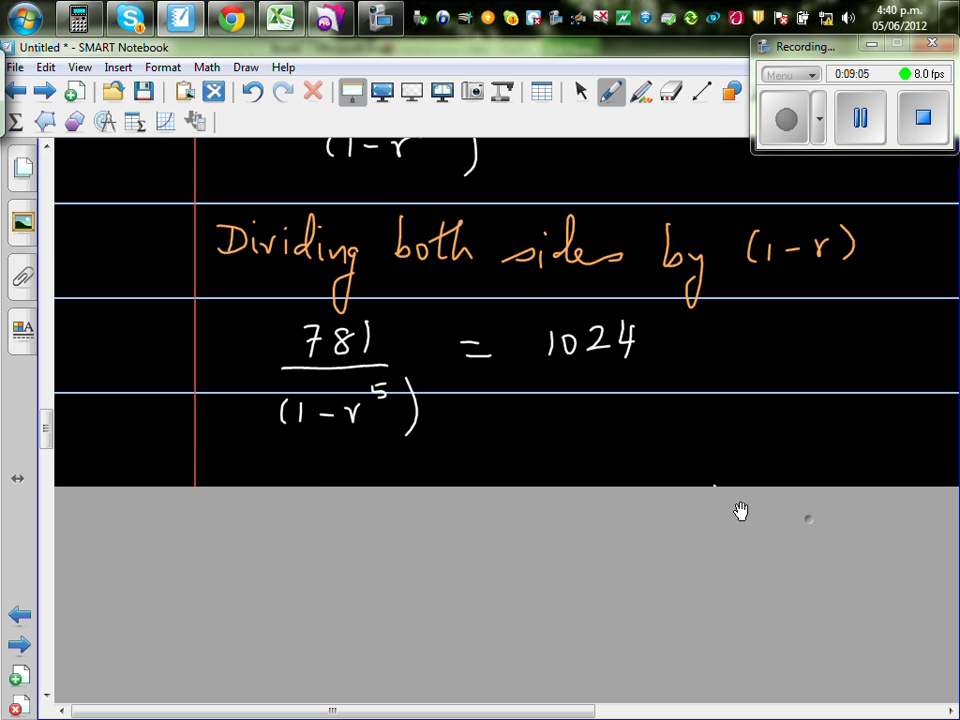
pyautogui.scroll(3, 45, 428)
pyautogui.scroll(-1, 45, 428)
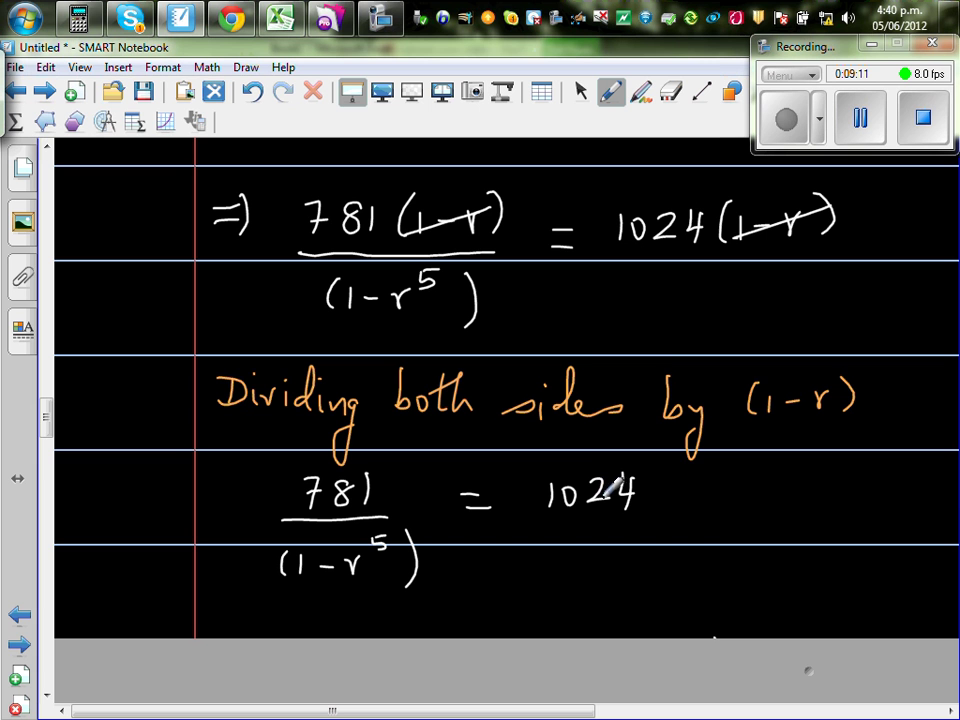
pyautogui.scroll(-5, 45, 428)
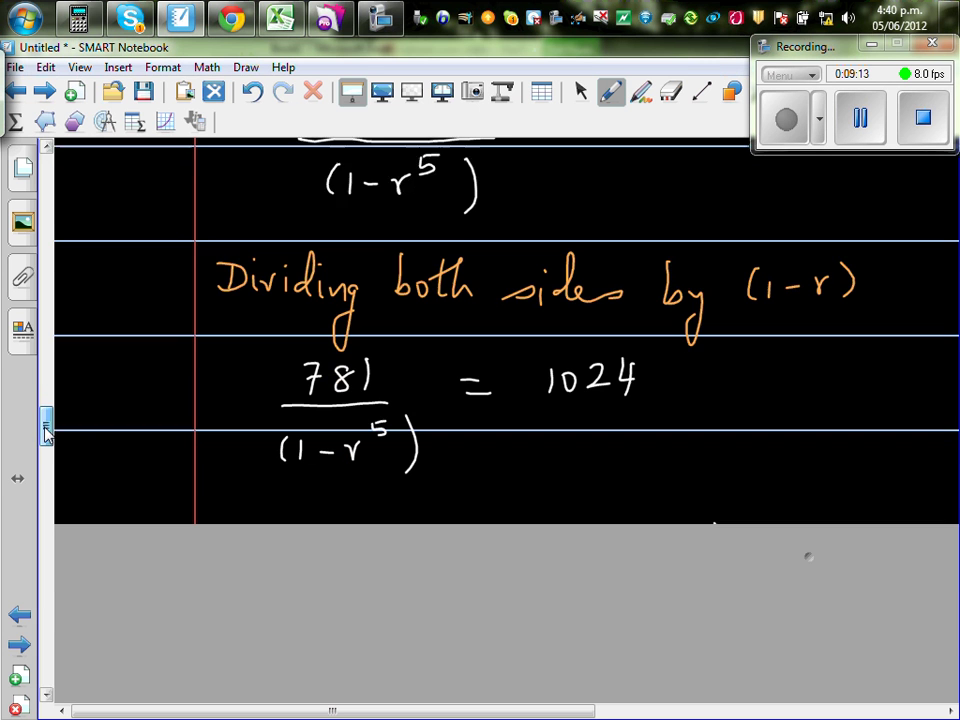
# Circle the (1-r⁵) denominator, arrow it to 1024, and uncover 781/1024 = 1-r⁵
pyautogui.moveTo(818, 496); pyautogui.dragTo(808, 665)
pyautogui.moveTo(412, 342)
pyautogui.mouseDown()
pyautogui.moveTo(384, 334)
pyautogui.moveTo(283, 366)
pyautogui.moveTo(321, 402)
pyautogui.moveTo(377, 408)
pyautogui.moveTo(422, 368)
pyautogui.mouseUp()
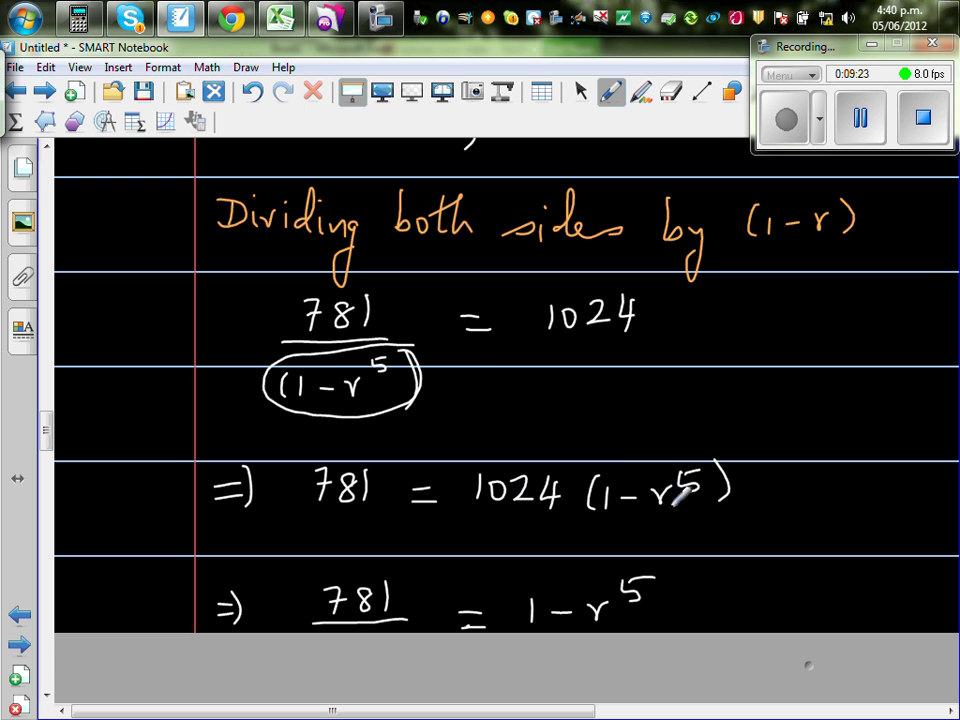
pyautogui.moveTo(446, 377)
pyautogui.mouseDown()
pyautogui.moveTo(522, 347)
pyautogui.moveTo(520, 356)
pyautogui.mouseUp()
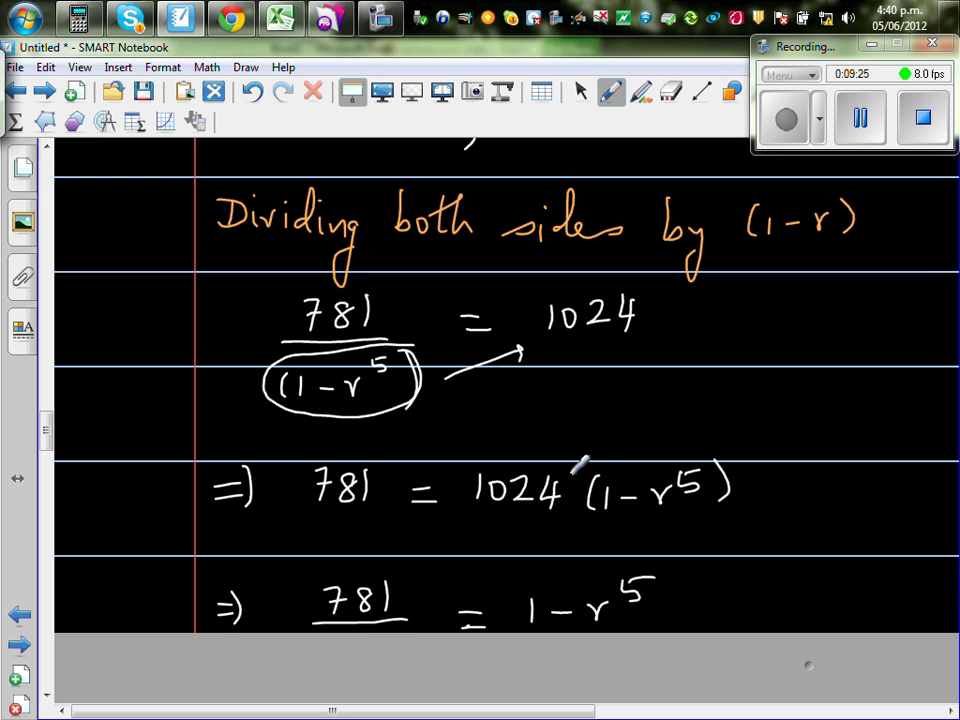
pyautogui.scroll(-3, 110, 330)
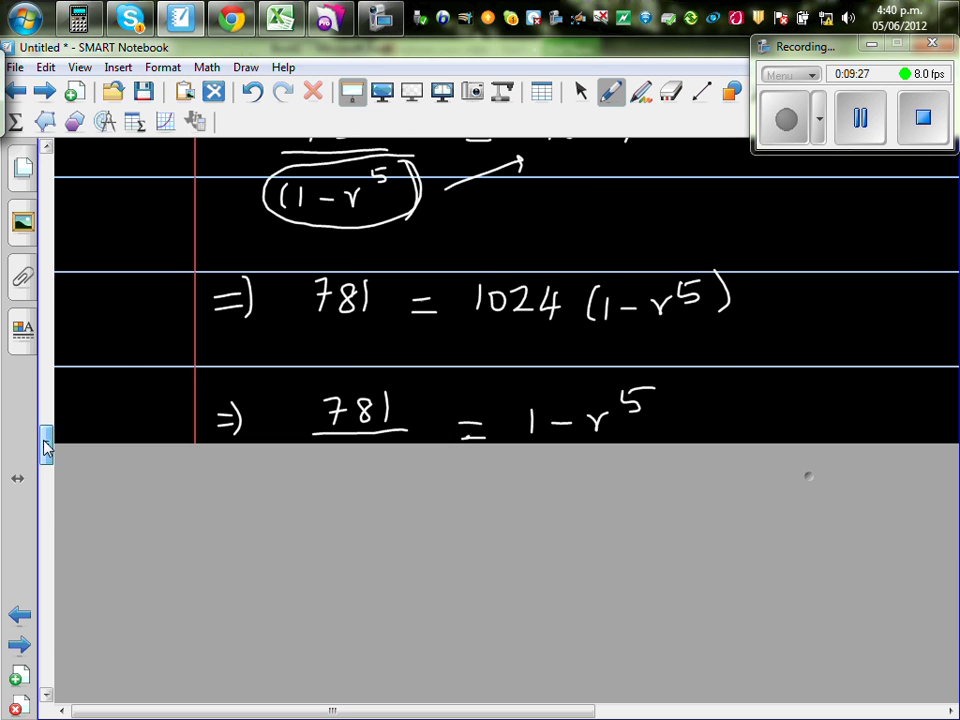
pyautogui.moveTo(810, 477); pyautogui.dragTo(797, 613)
# In green, underline 1024(1-r⁵) and 781 and write 1024 beneath them
pyautogui.click(610, 92)
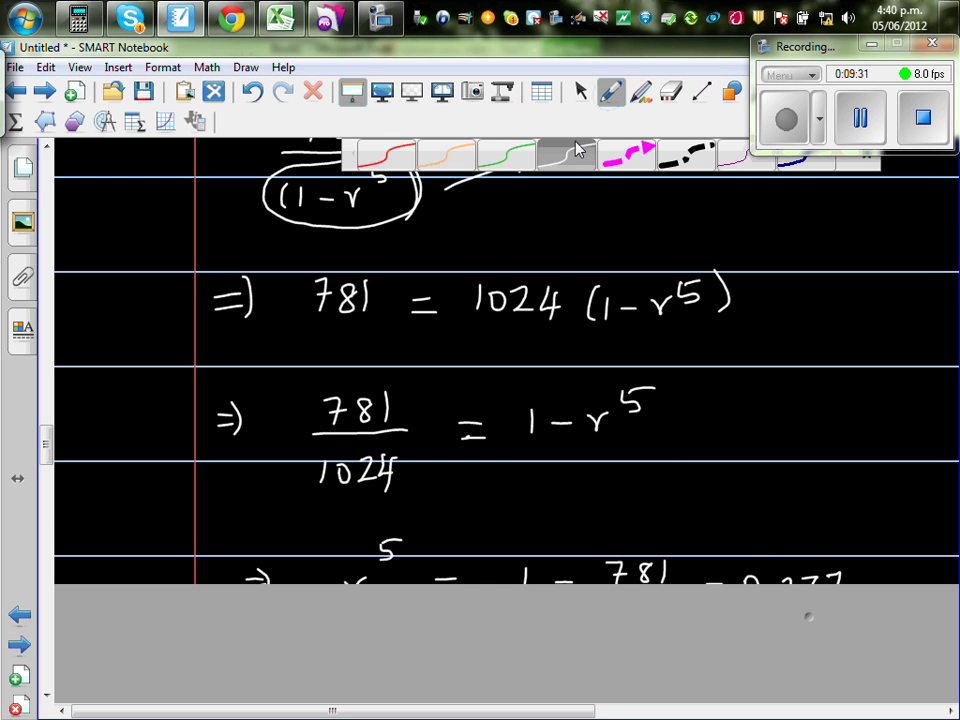
pyautogui.click(512, 155)
pyautogui.moveTo(484, 327); pyautogui.dragTo(636, 326)
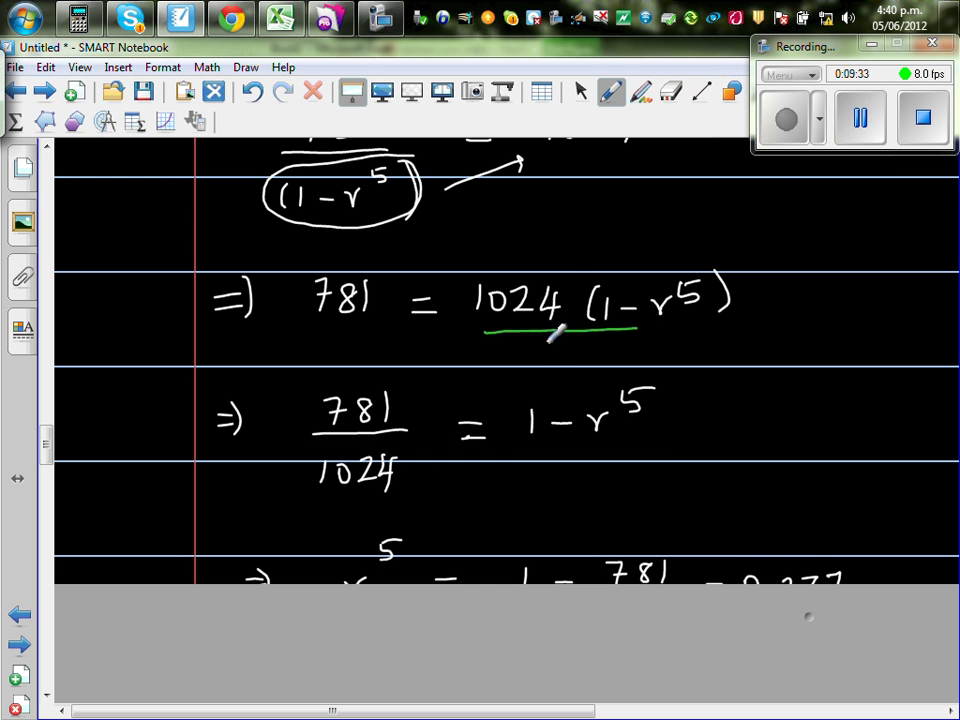
pyautogui.moveTo(564, 350); pyautogui.dragTo(576, 357)
pyautogui.moveTo(307, 319)
pyautogui.mouseDown()
pyautogui.moveTo(374, 316)
pyautogui.moveTo(352, 356)
pyautogui.moveTo(368, 350)
pyautogui.moveTo(364, 358)
pyautogui.mouseUp()
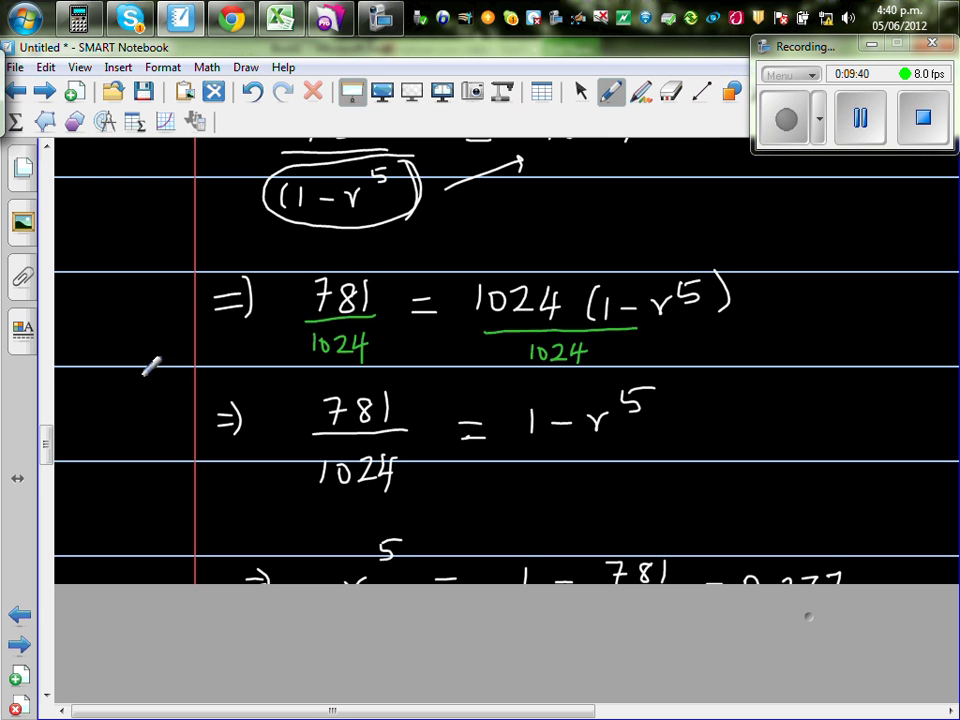
pyautogui.moveTo(42, 436); pyautogui.dragTo(44, 445)
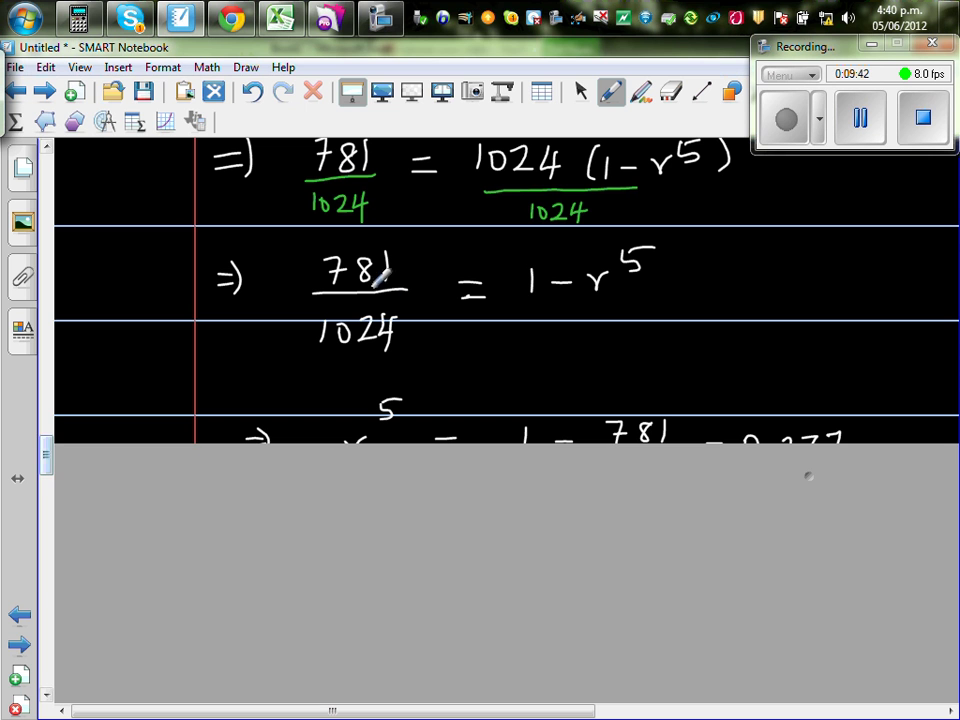
# Uncover r⁵ = 0.237… and write a green ⇒ 1-r⁵ = 781/1024 with side-swap arcs
pyautogui.moveTo(814, 476); pyautogui.dragTo(805, 577)
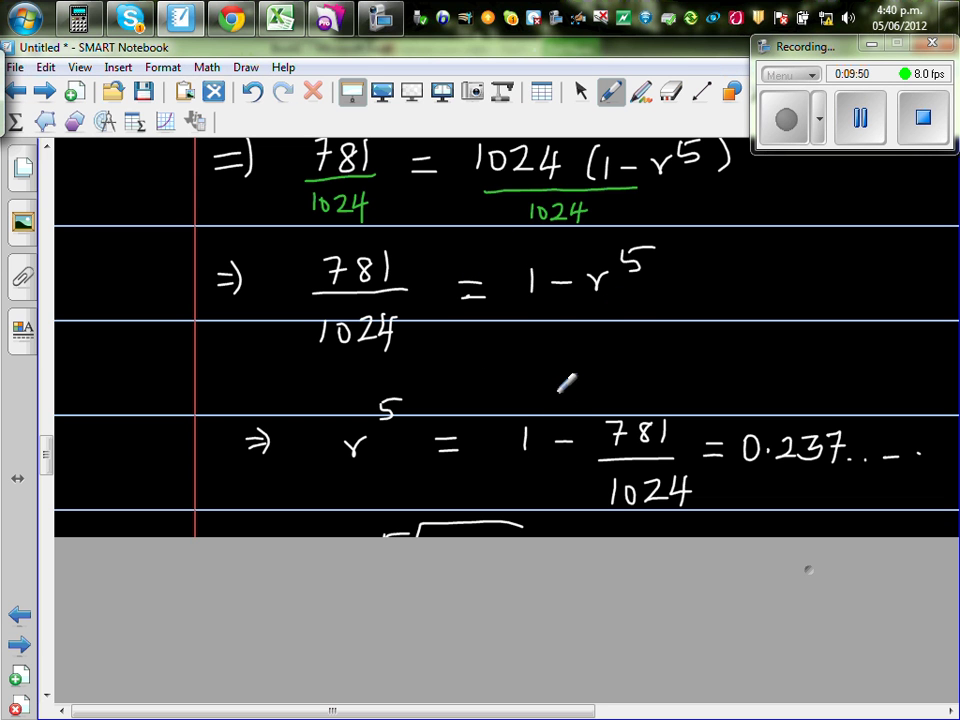
pyautogui.moveTo(667, 281)
pyautogui.mouseDown()
pyautogui.moveTo(676, 277)
pyautogui.moveTo(666, 303)
pyautogui.mouseUp()
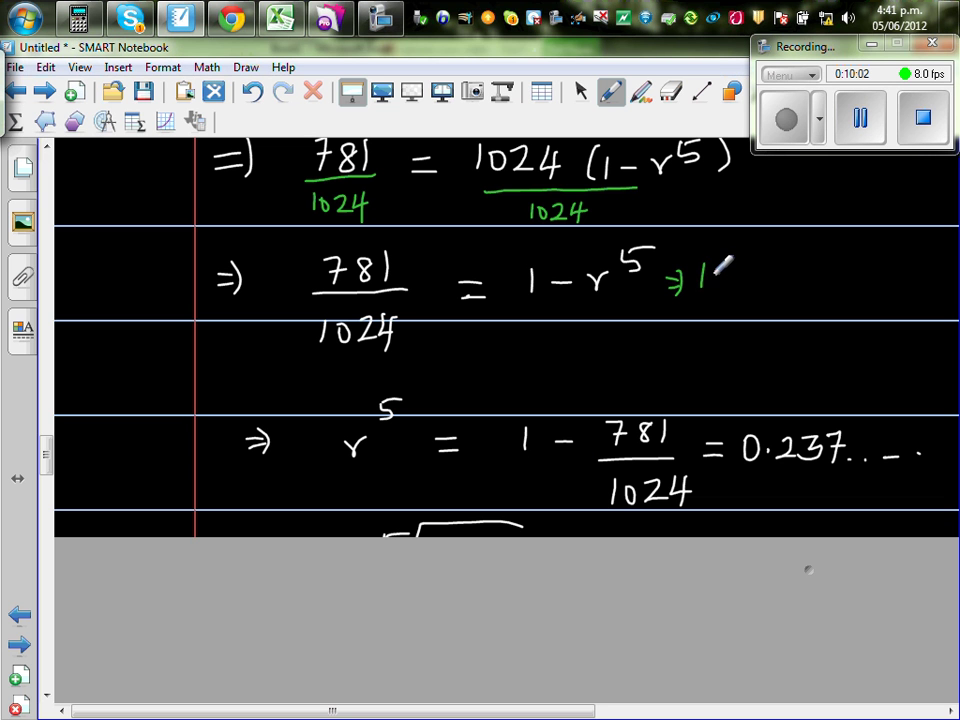
pyautogui.moveTo(758, 248)
pyautogui.mouseDown()
pyautogui.moveTo(755, 262)
pyautogui.moveTo(812, 267)
pyautogui.moveTo(860, 251)
pyautogui.moveTo(853, 270)
pyautogui.moveTo(880, 252)
pyautogui.moveTo(903, 271)
pyautogui.mouseUp()
pyautogui.moveTo(851, 294)
pyautogui.mouseDown()
pyautogui.moveTo(852, 312)
pyautogui.moveTo(864, 297)
pyautogui.moveTo(893, 311)
pyautogui.mouseUp()
pyautogui.moveTo(897, 284); pyautogui.dragTo(902, 312)
pyautogui.moveTo(742, 232)
pyautogui.mouseDown()
pyautogui.moveTo(823, 191)
pyautogui.moveTo(843, 216)
pyautogui.mouseUp()
pyautogui.moveTo(827, 314); pyautogui.dragTo(752, 318)
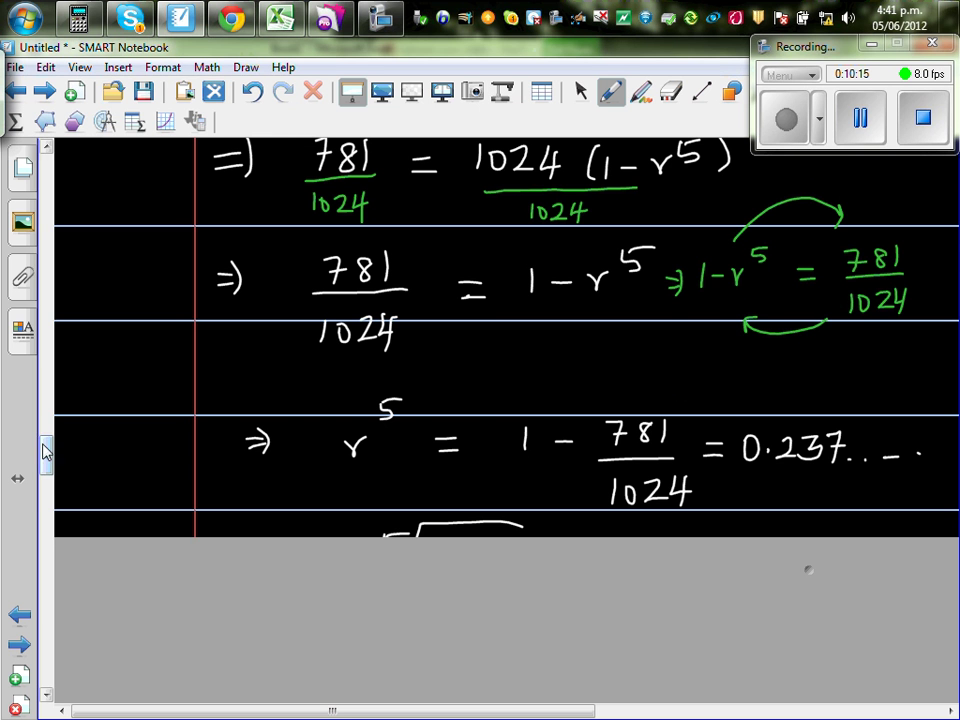
pyautogui.moveTo(43, 446)
pyautogui.mouseDown()
pyautogui.moveTo(47, 476)
pyautogui.moveTo(46, 453)
pyautogui.mouseUp()
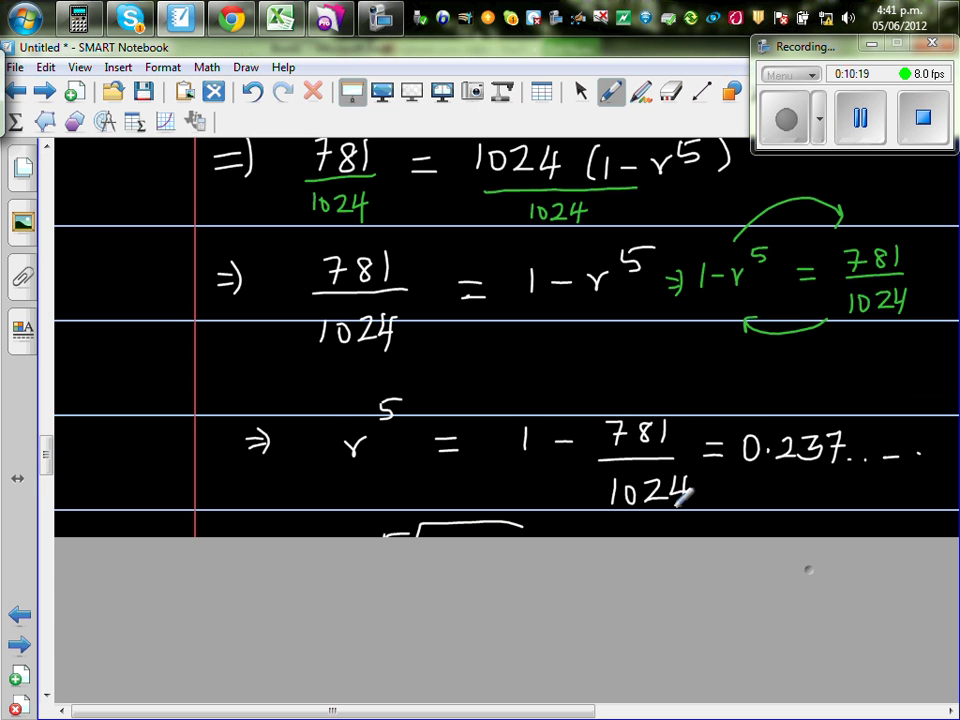
# Compute 1−781÷1024 = 0.2373046875 on the Casio fx-9860G emulator, then return to the notes
pyautogui.click(78, 17)
pyautogui.click(266, 500)
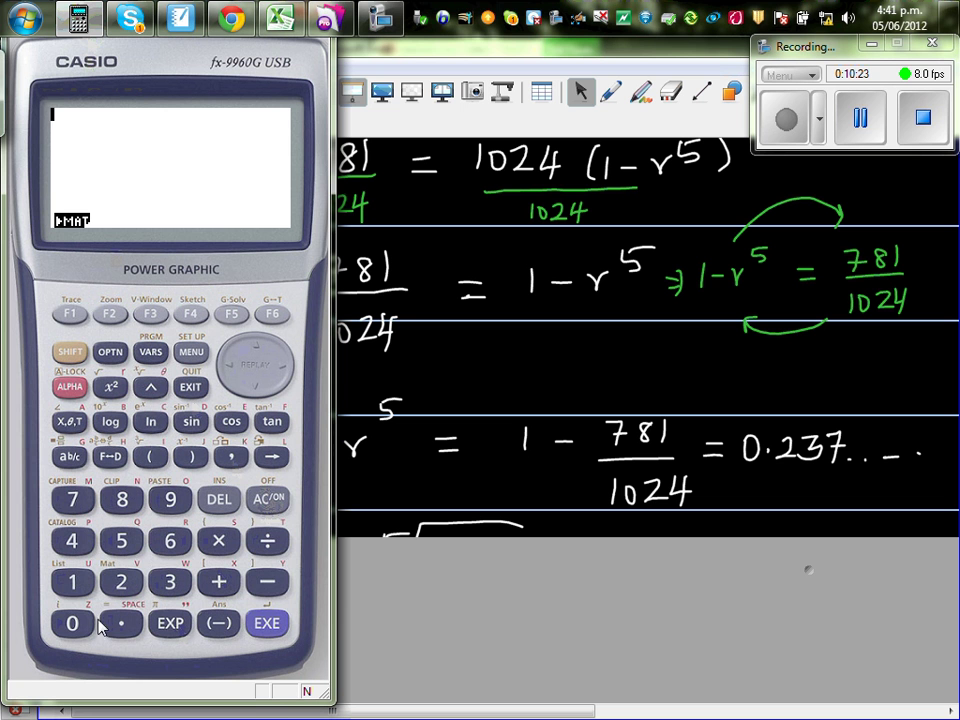
pyautogui.click(72, 581)
pyautogui.click(255, 583)
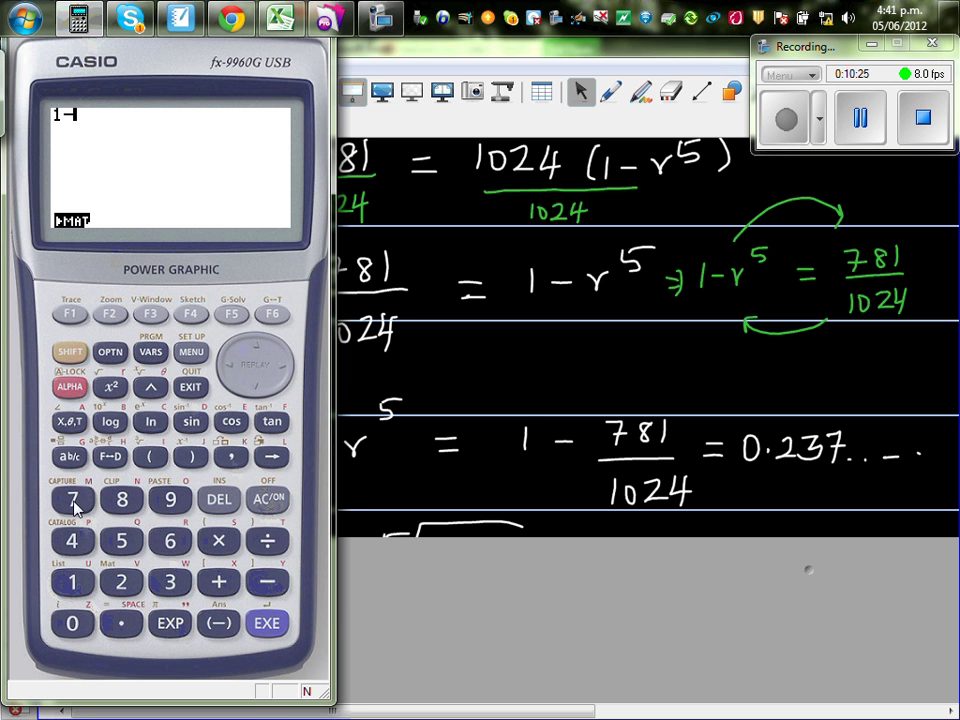
pyautogui.click(122, 502)
pyautogui.click(72, 581)
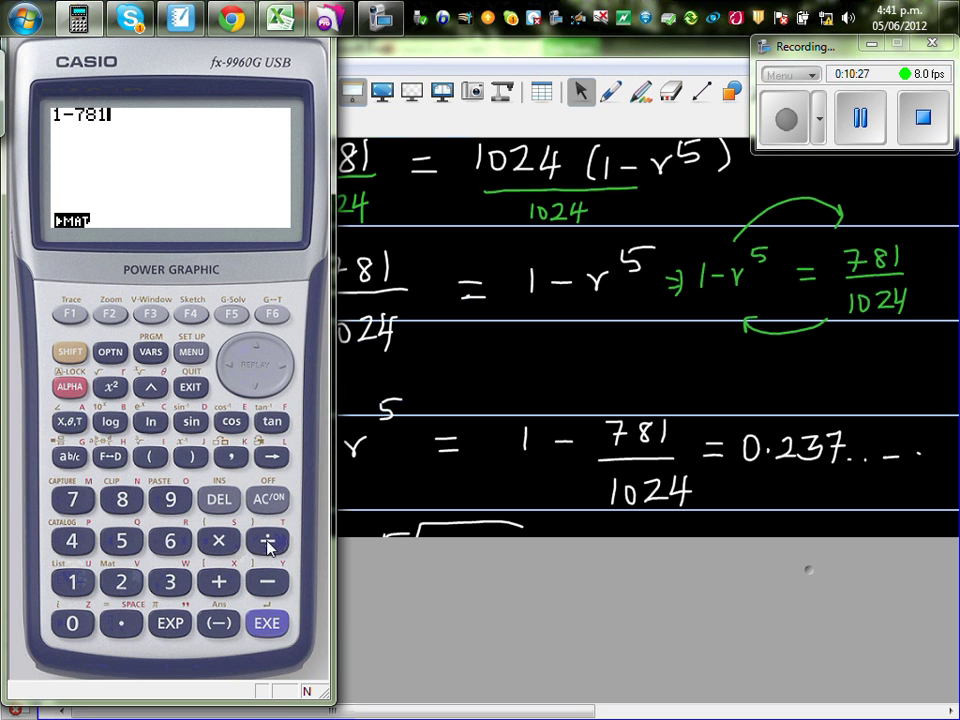
pyautogui.click(268, 542)
pyautogui.click(72, 615)
pyautogui.click(122, 582)
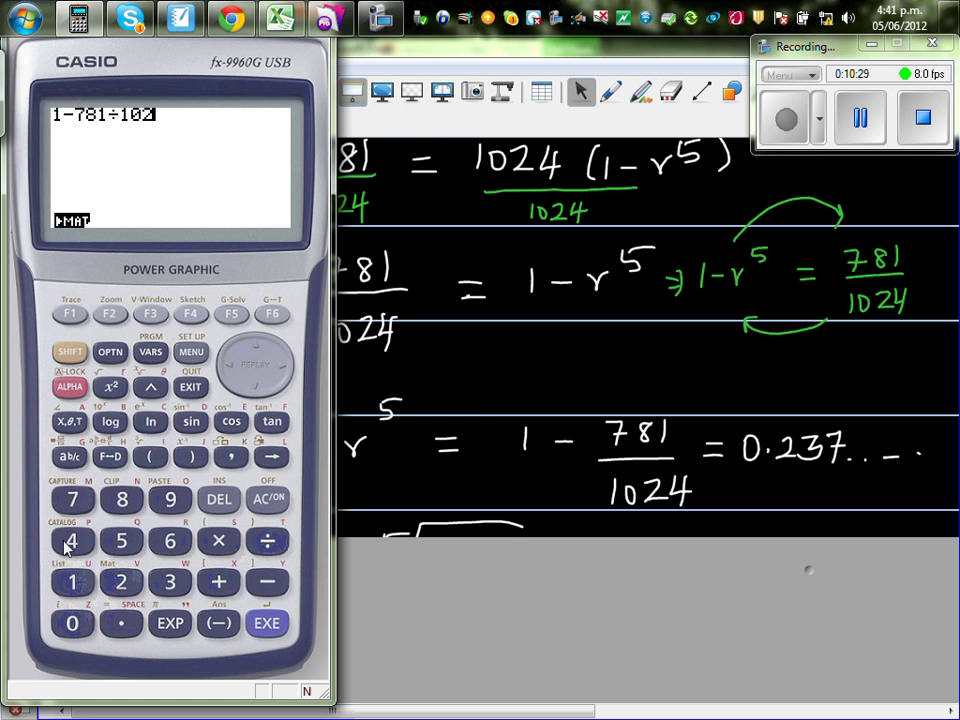
pyautogui.click(72, 542)
pyautogui.click(266, 622)
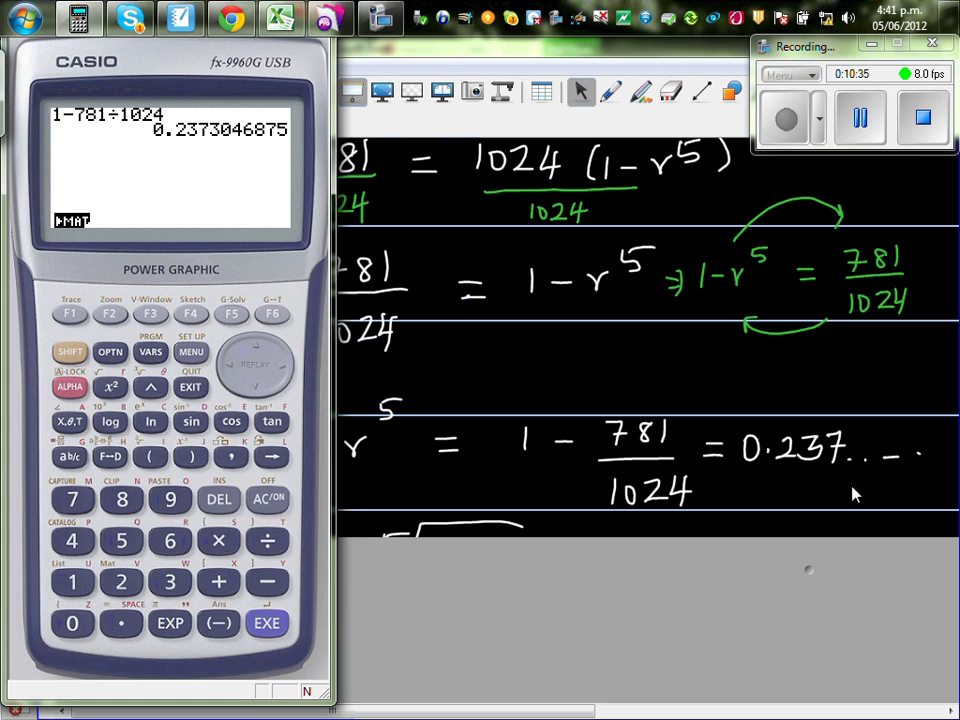
pyautogui.click(843, 519)
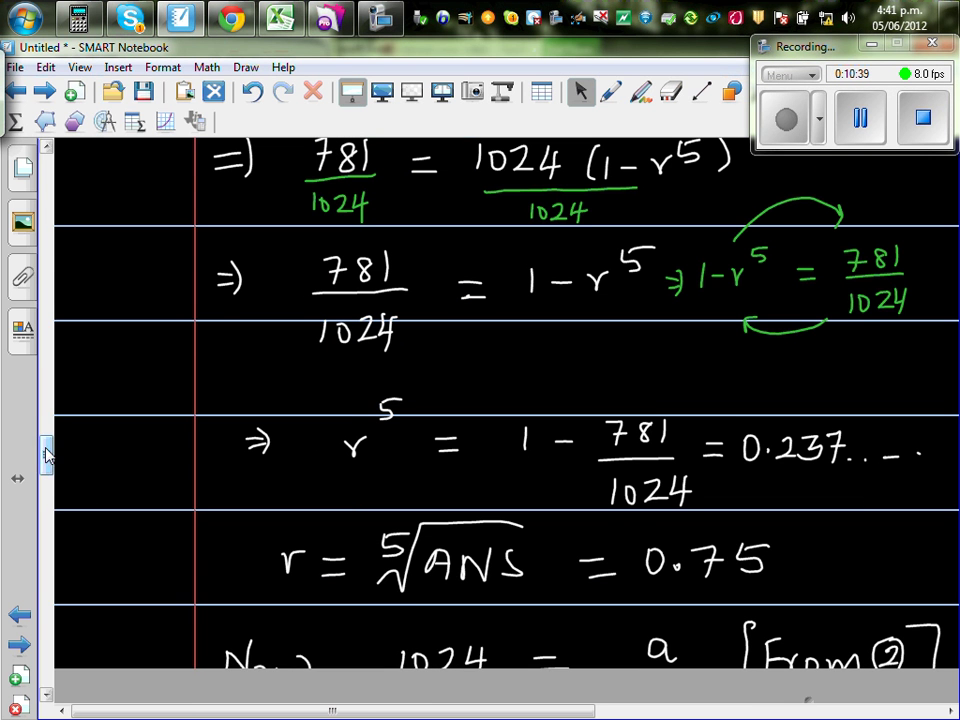
# Draw green fifth-root signs over both r⁵ and 0.237…
pyautogui.scroll(-2, 84, 497)
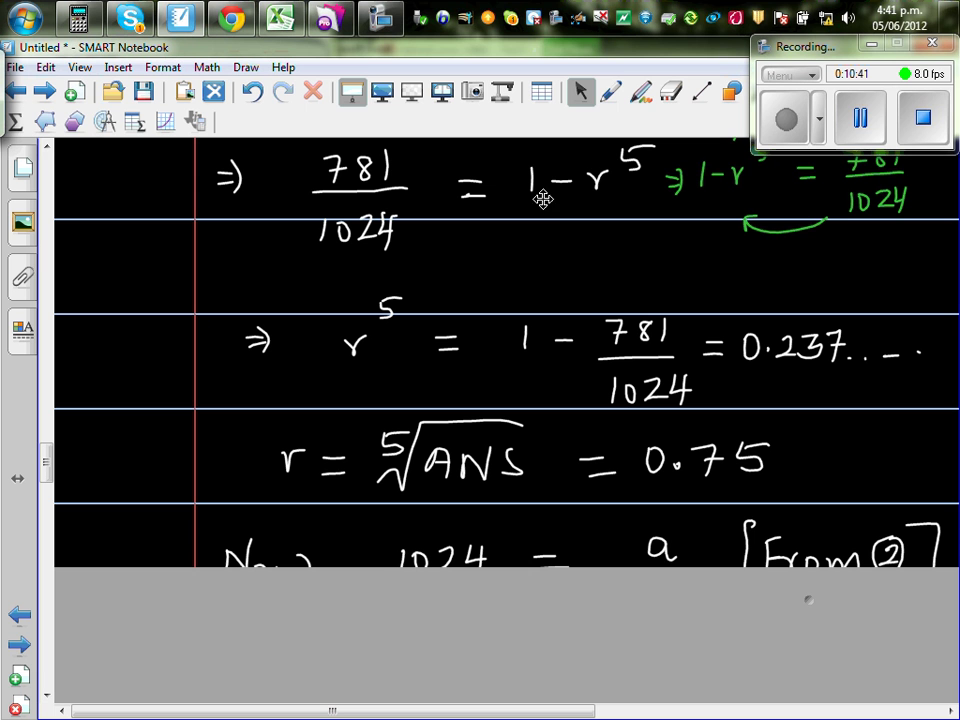
pyautogui.click(607, 93)
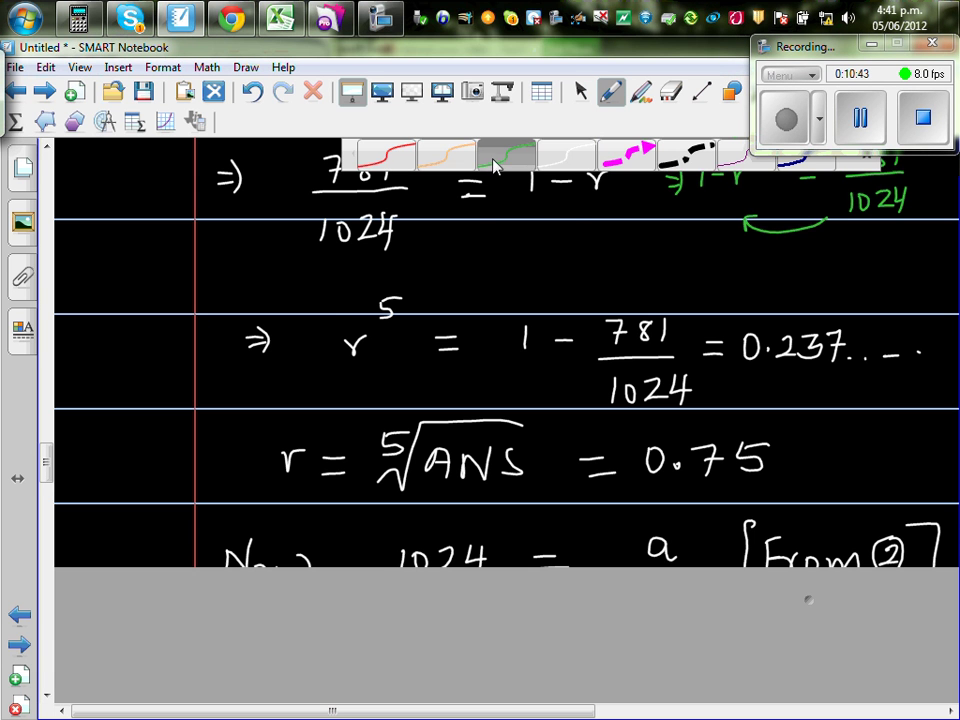
pyautogui.moveTo(305, 350)
pyautogui.mouseDown()
pyautogui.moveTo(342, 298)
pyautogui.moveTo(418, 293)
pyautogui.mouseUp()
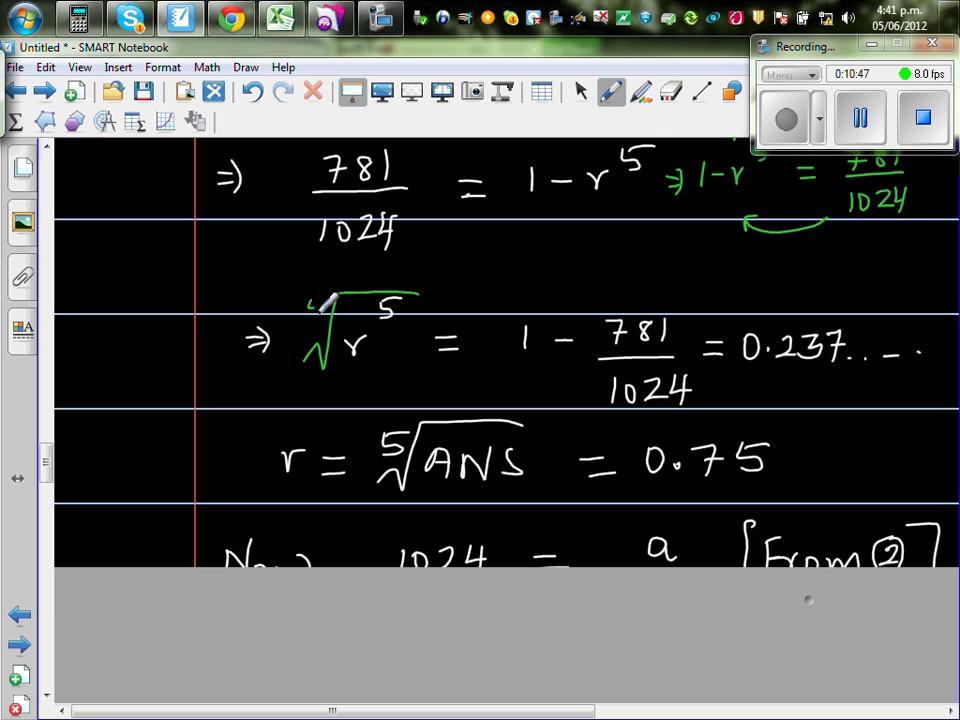
pyautogui.moveTo(322, 305); pyautogui.dragTo(318, 296)
pyautogui.moveTo(731, 374)
pyautogui.mouseDown()
pyautogui.moveTo(749, 309)
pyautogui.moveTo(885, 311)
pyautogui.mouseUp()
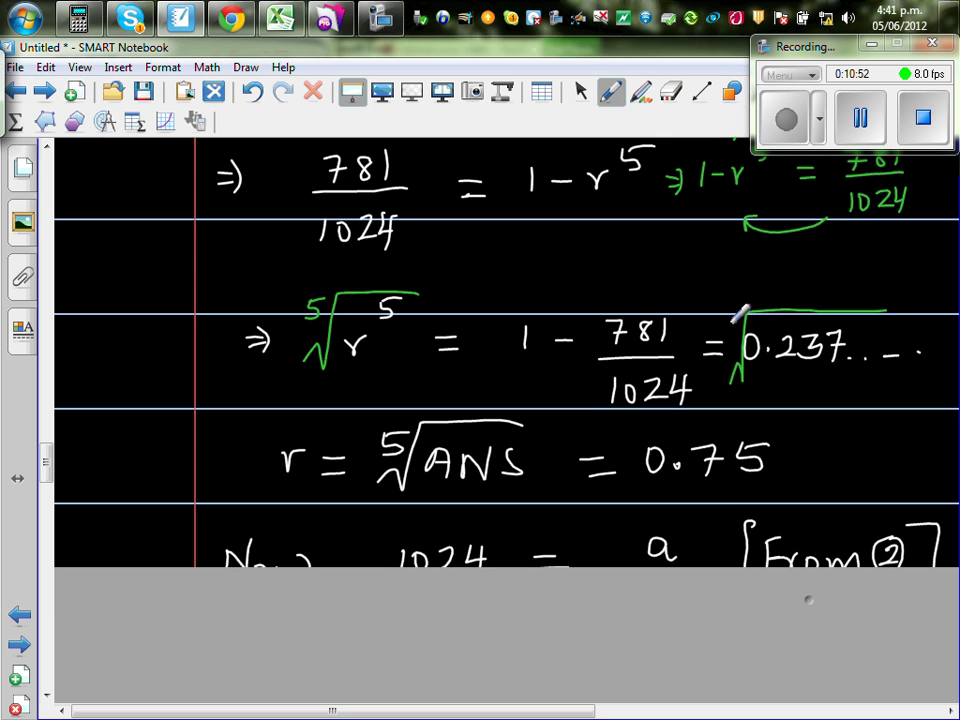
pyautogui.moveTo(740, 309); pyautogui.dragTo(735, 319)
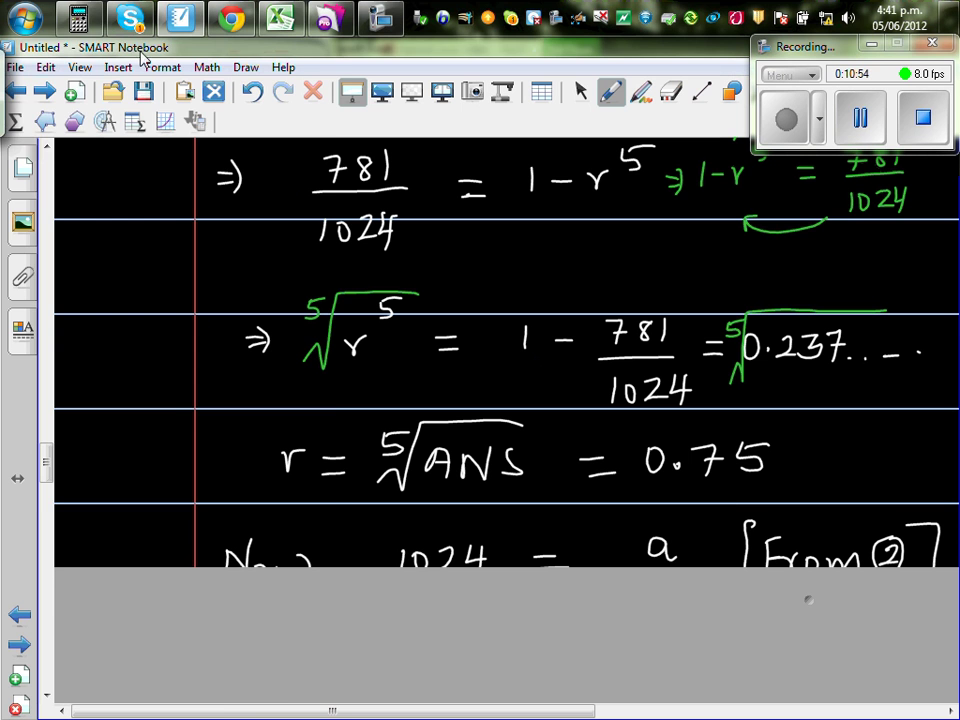
# Evaluate 5ˣ√Ans on the Casio emulator to get r = 0.75, then return to SMART Notebook
pyautogui.click(78, 18)
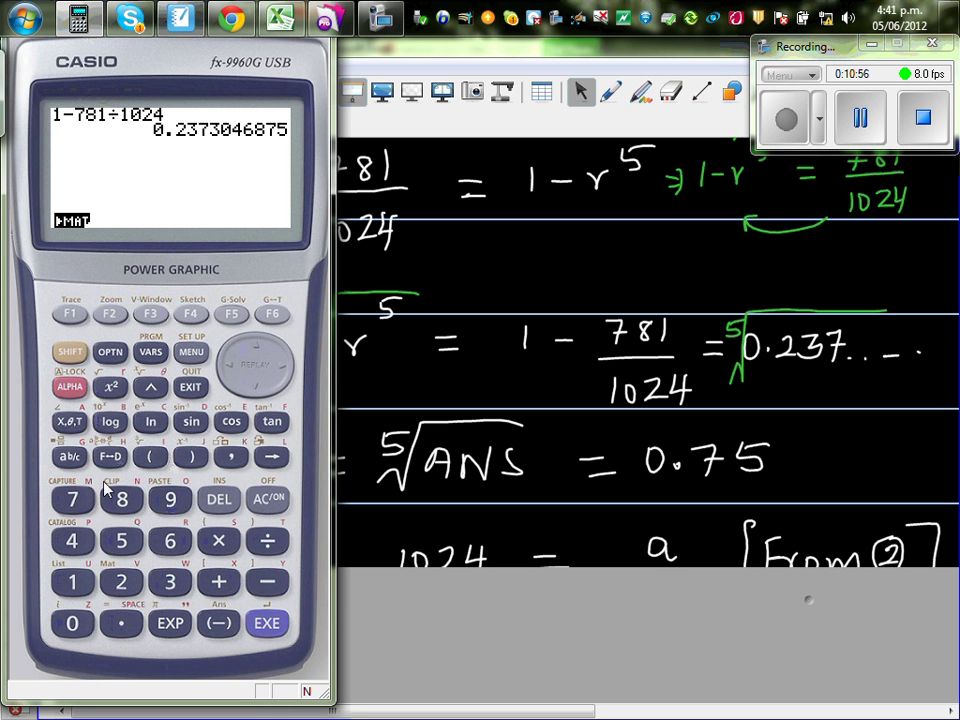
pyautogui.click(122, 545)
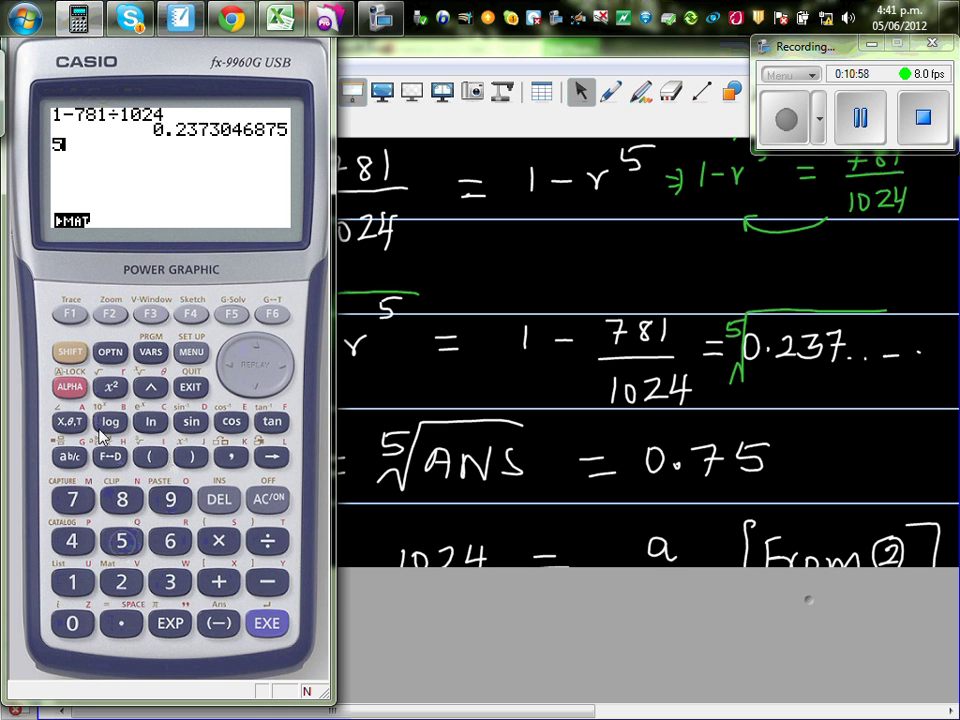
pyautogui.click(68, 350)
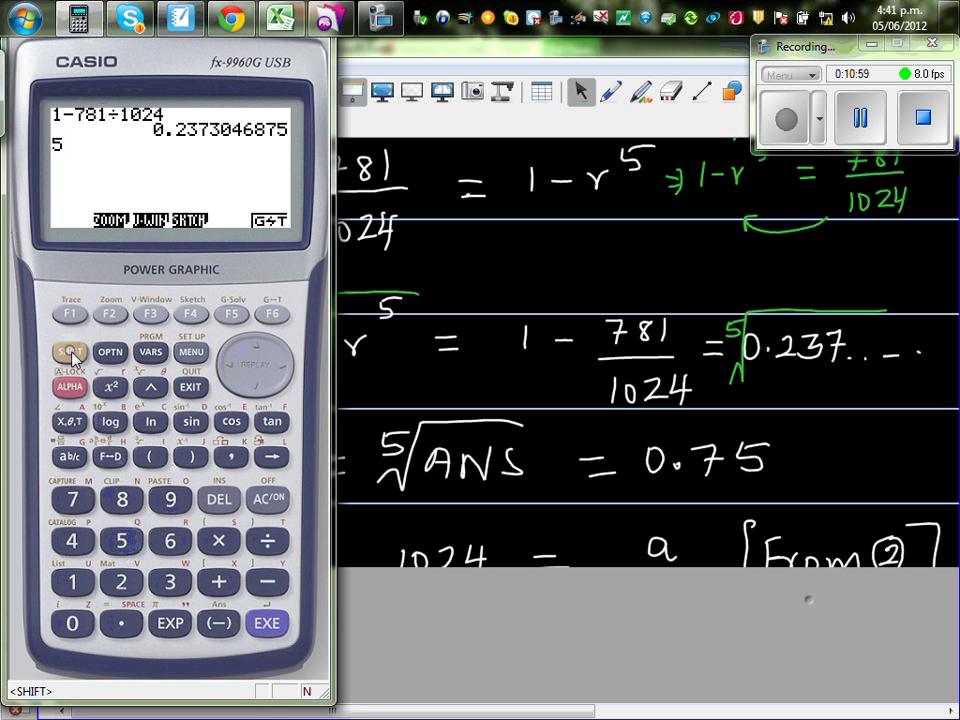
pyautogui.click(151, 390)
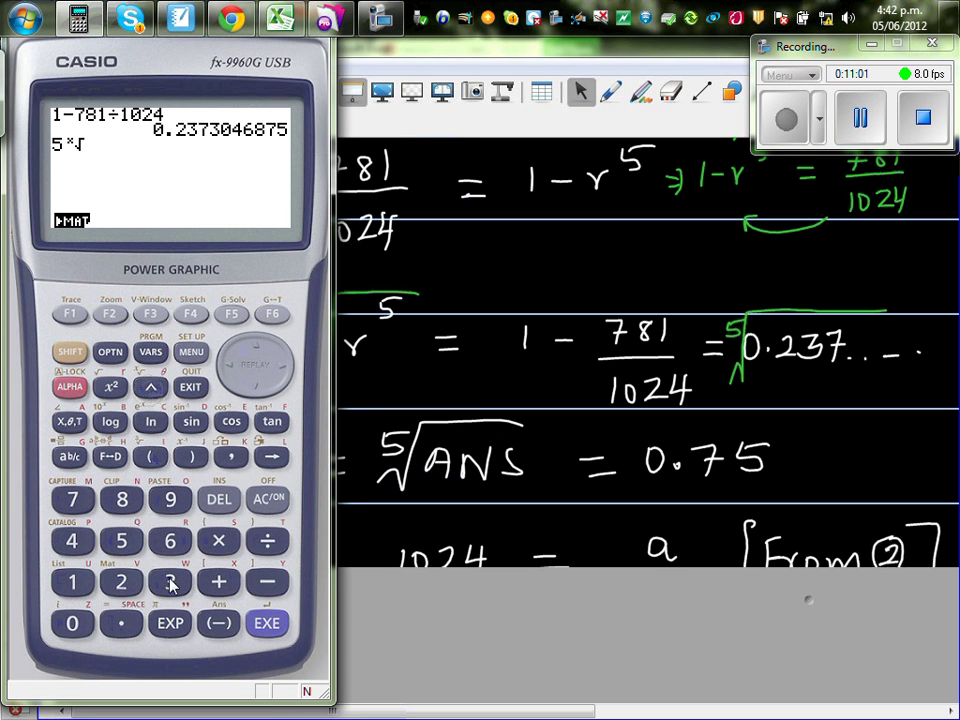
pyautogui.click(70, 352)
pyautogui.click(220, 624)
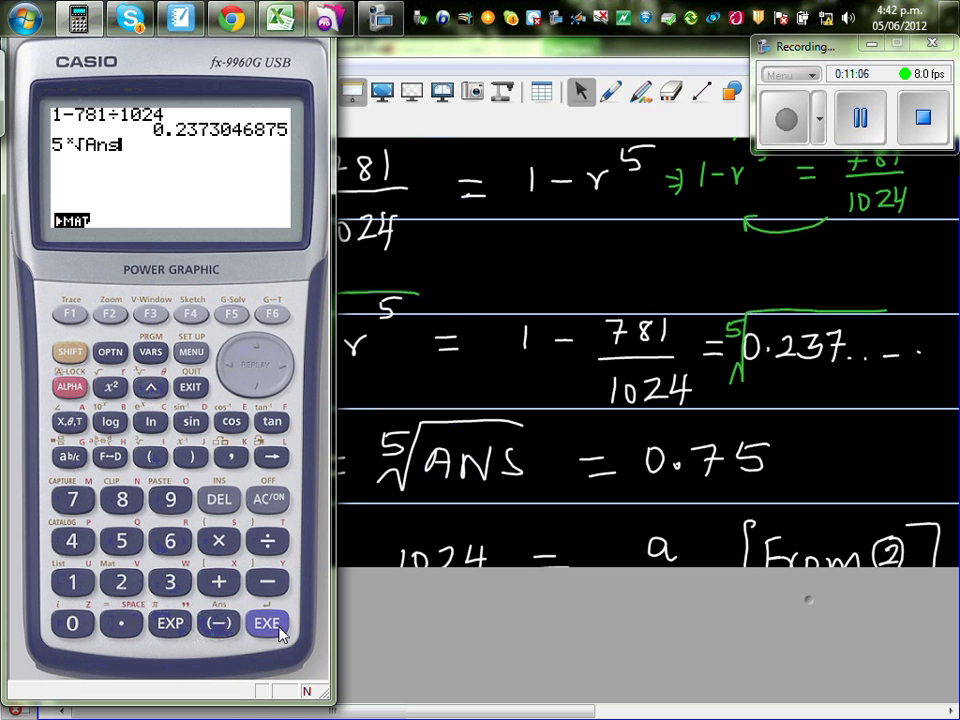
pyautogui.click(268, 624)
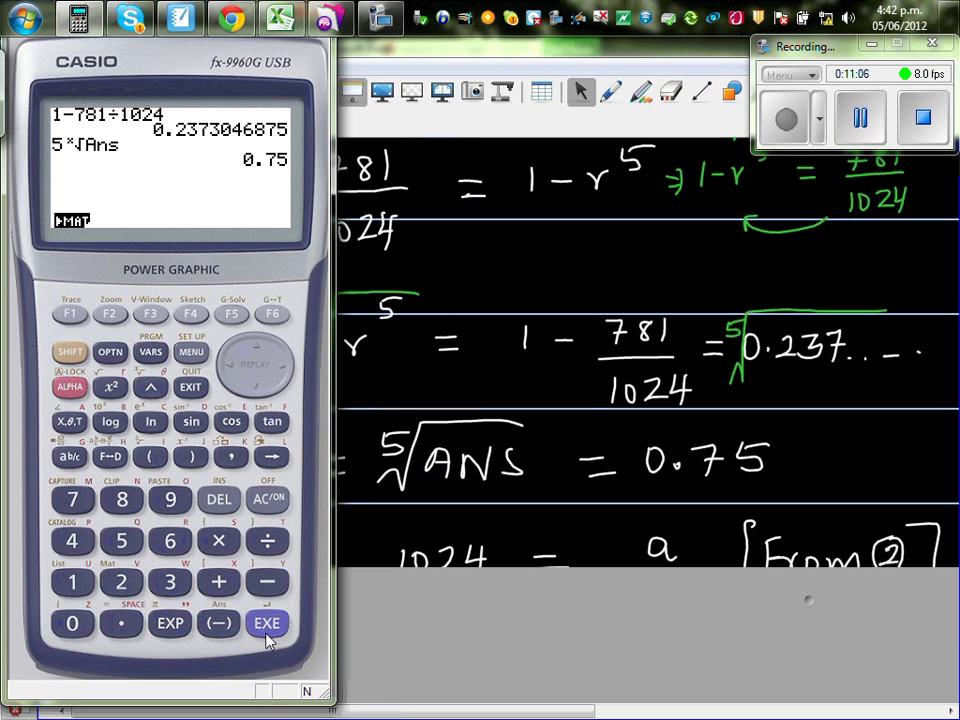
pyautogui.click(553, 474)
pyautogui.moveTo(46, 462)
pyautogui.mouseDown()
pyautogui.moveTo(46, 472)
pyautogui.moveTo(46, 464)
pyautogui.mouseUp()
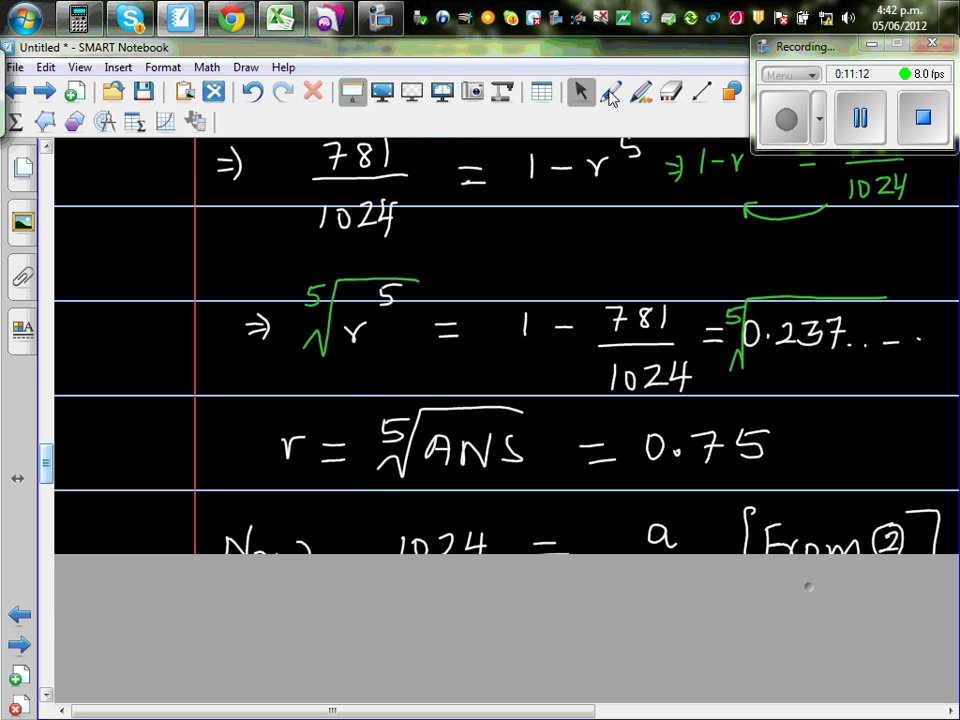
# Circle r = 0.75 in green and uncover 1024 = a/(1-r) and 1024 = a/(1-0.75)
pyautogui.click(609, 92)
pyautogui.moveTo(735, 405)
pyautogui.mouseDown()
pyautogui.moveTo(720, 400)
pyautogui.moveTo(645, 440)
pyautogui.moveTo(760, 458)
pyautogui.moveTo(772, 425)
pyautogui.mouseUp()
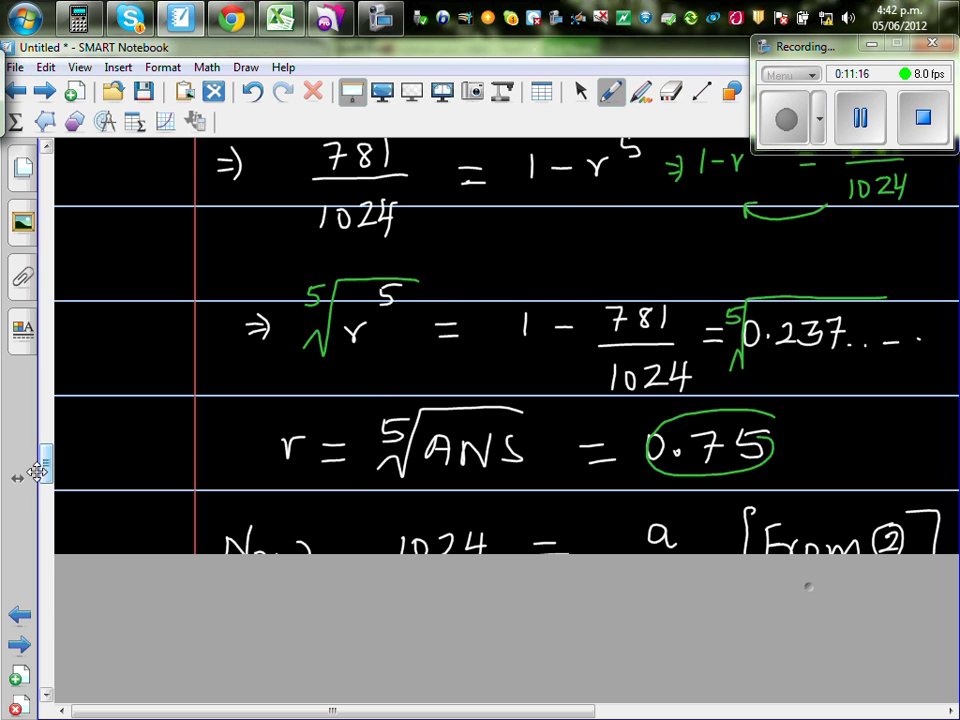
pyautogui.moveTo(37, 472); pyautogui.dragTo(44, 490)
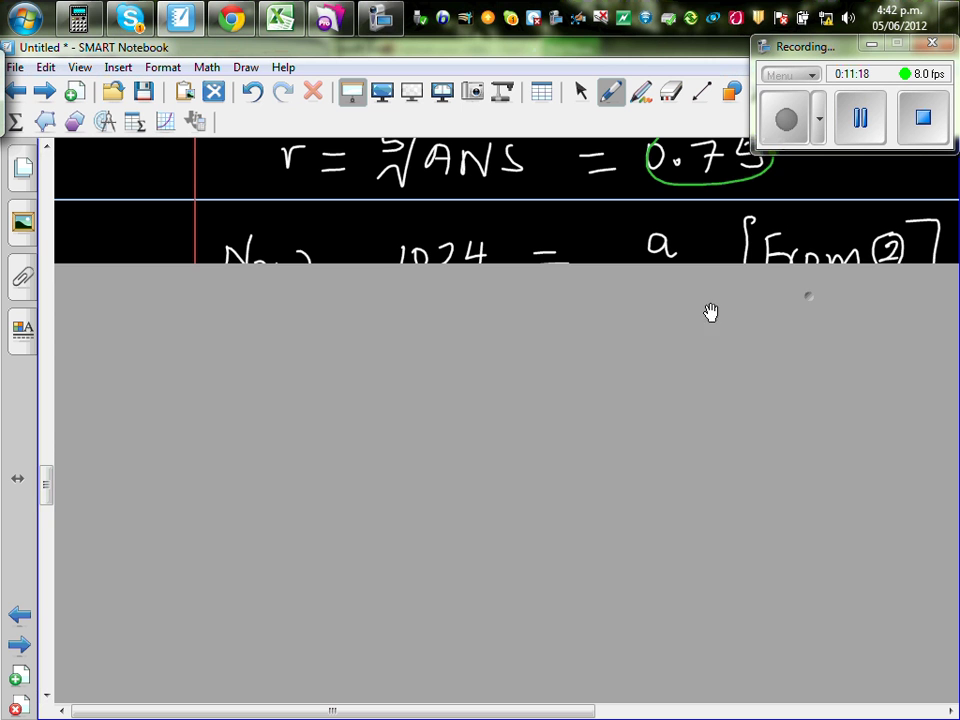
pyautogui.moveTo(819, 289); pyautogui.dragTo(802, 478)
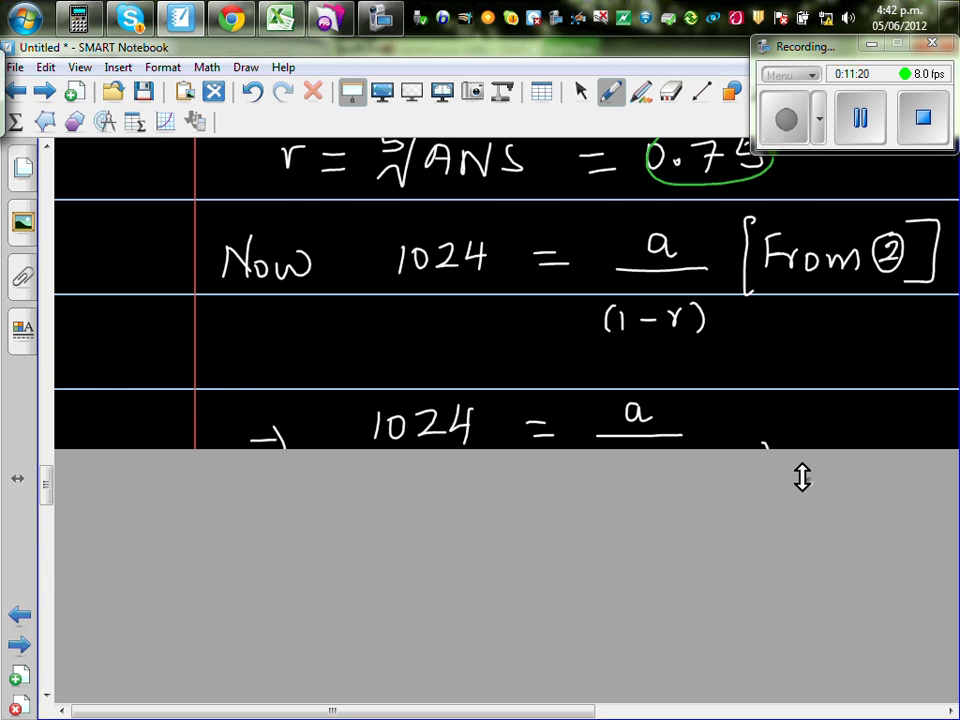
pyautogui.moveTo(47, 484); pyautogui.dragTo(47, 479)
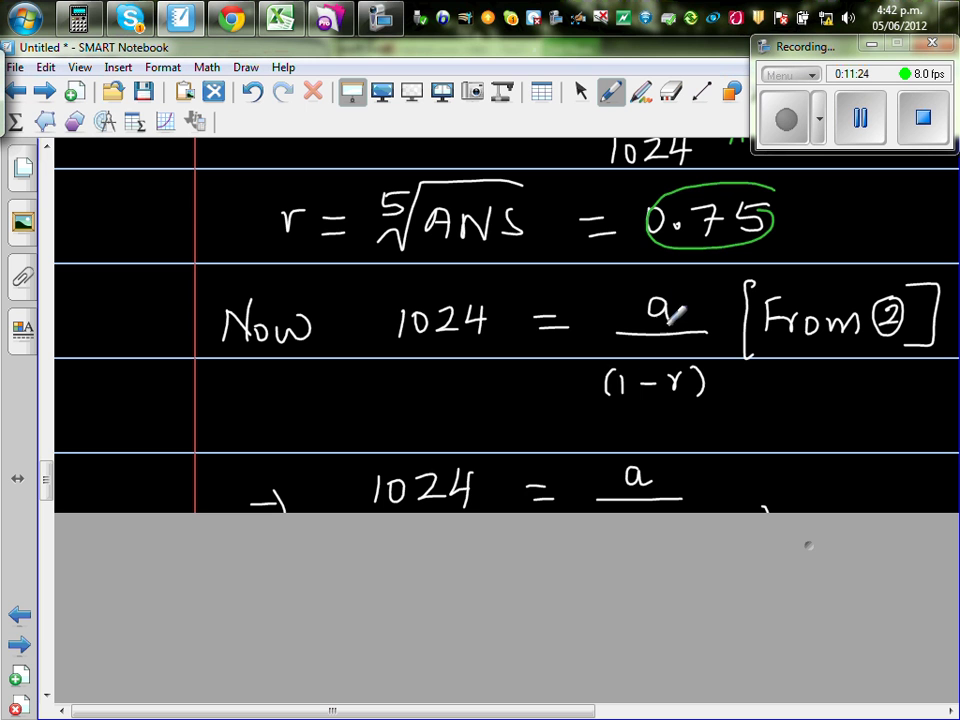
pyautogui.moveTo(801, 540); pyautogui.dragTo(786, 656)
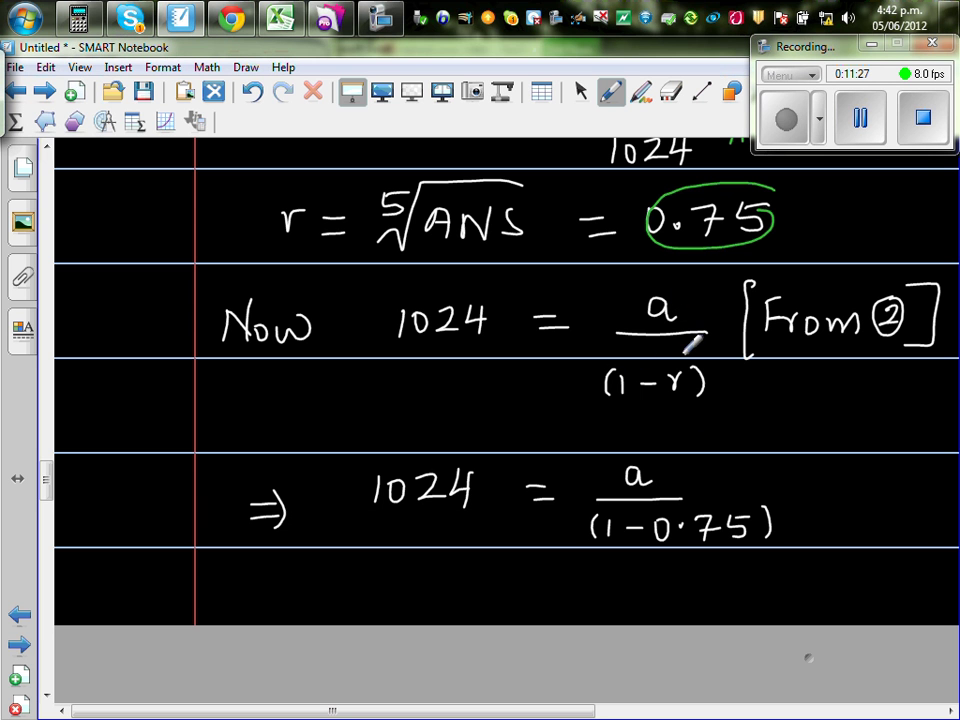
# Circle r, double-underline 0.75, reveal a = 256, and arrow 0.25 toward 1024
pyautogui.moveTo(682, 362)
pyautogui.mouseDown()
pyautogui.moveTo(665, 385)
pyautogui.moveTo(684, 363)
pyautogui.mouseUp()
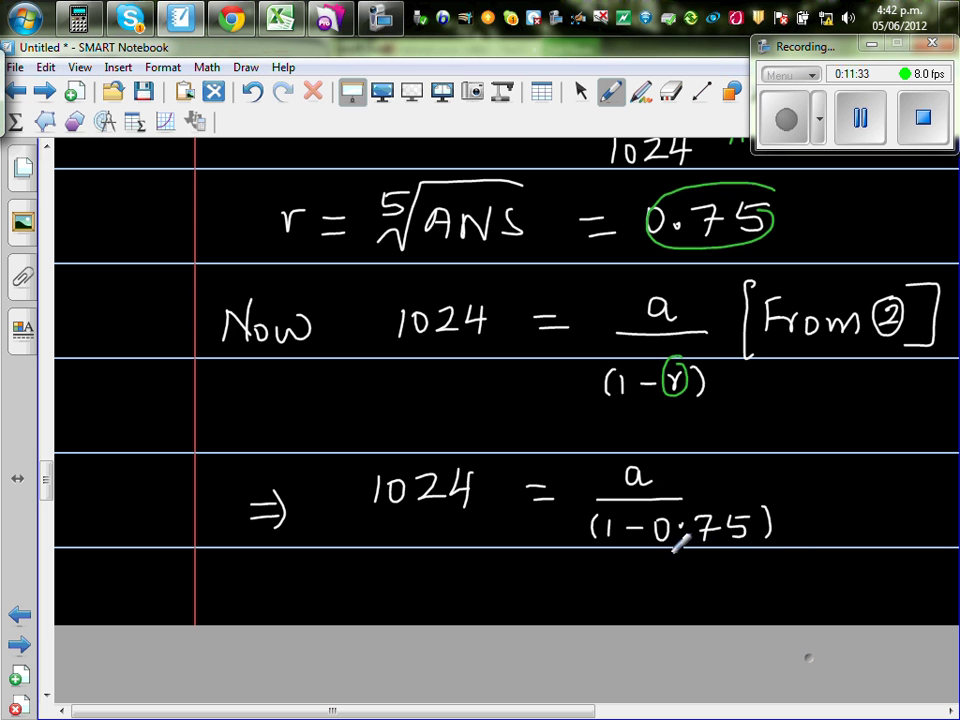
pyautogui.moveTo(658, 561); pyautogui.dragTo(740, 566)
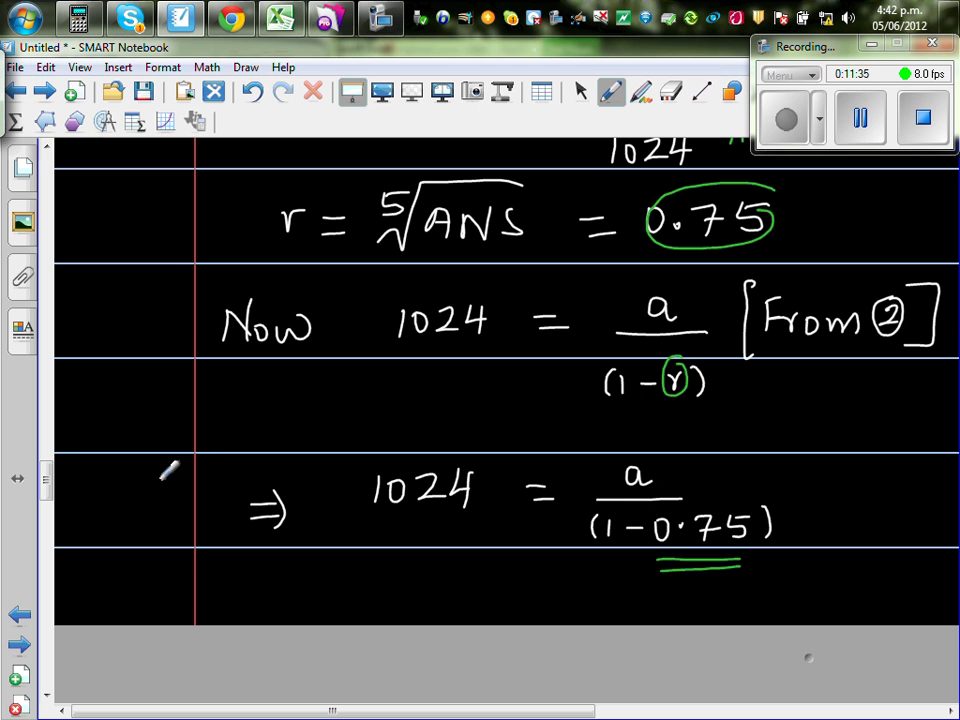
pyautogui.click(351, 93)
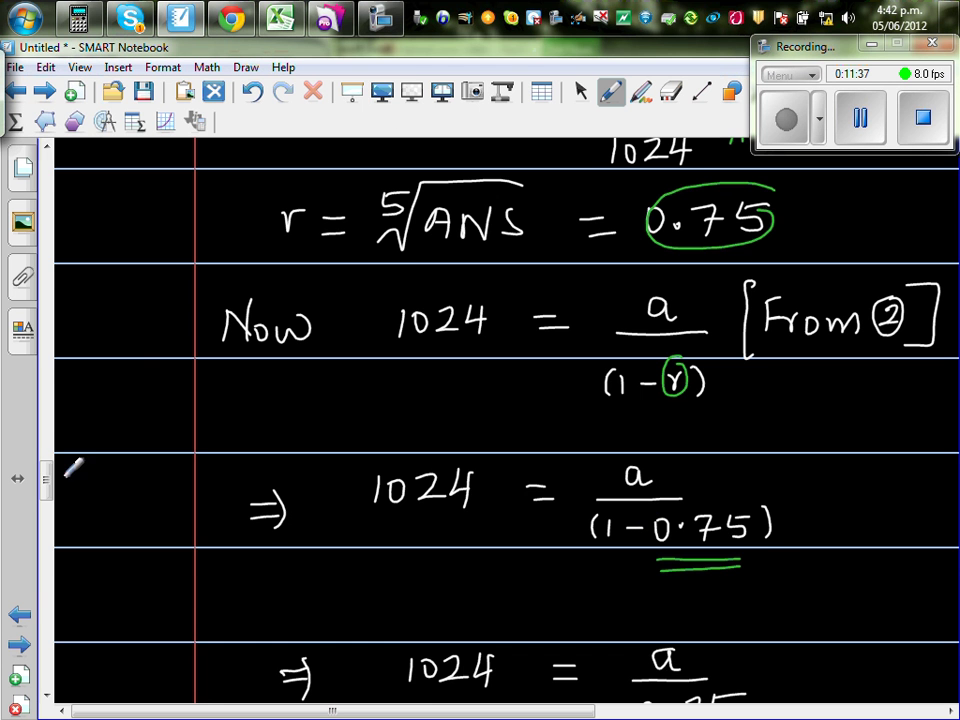
pyautogui.moveTo(45, 480); pyautogui.dragTo(45, 487)
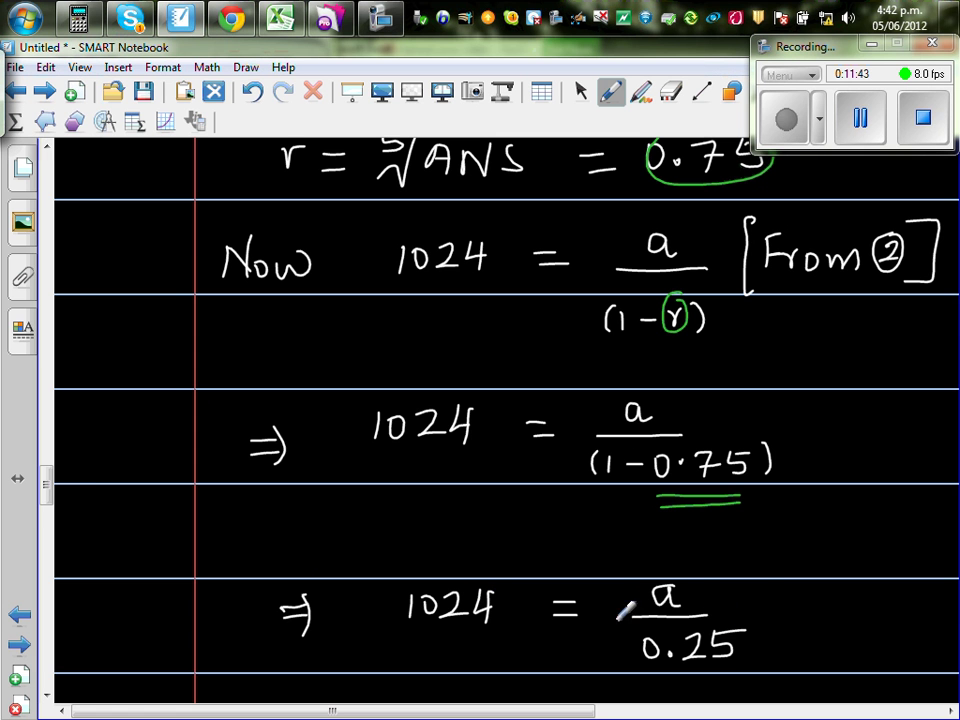
pyautogui.moveTo(46, 478); pyautogui.dragTo(47, 505)
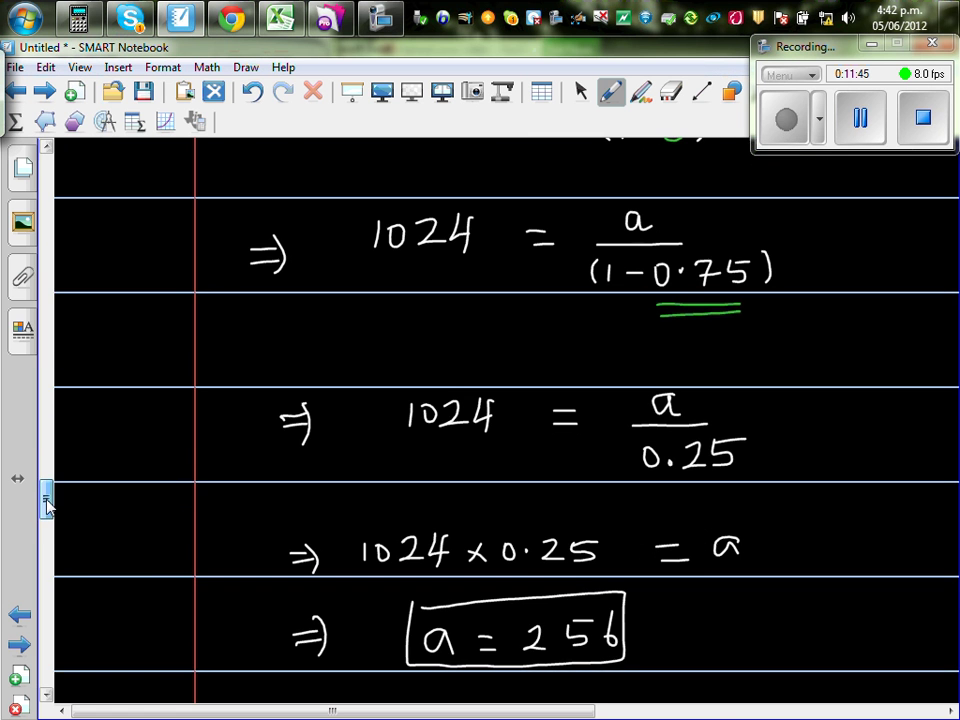
pyautogui.moveTo(625, 461); pyautogui.dragTo(540, 441)
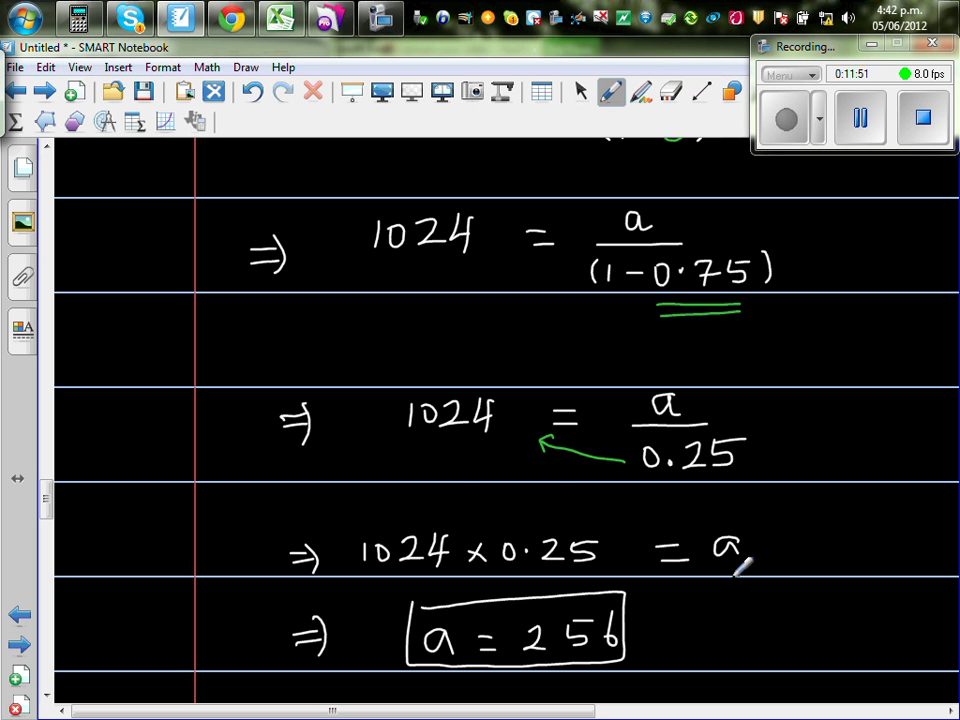
# Check on the Casio emulator that 1024 × 0.25 = 256, then return to the notebook
pyautogui.click(78, 18)
pyautogui.click(272, 505)
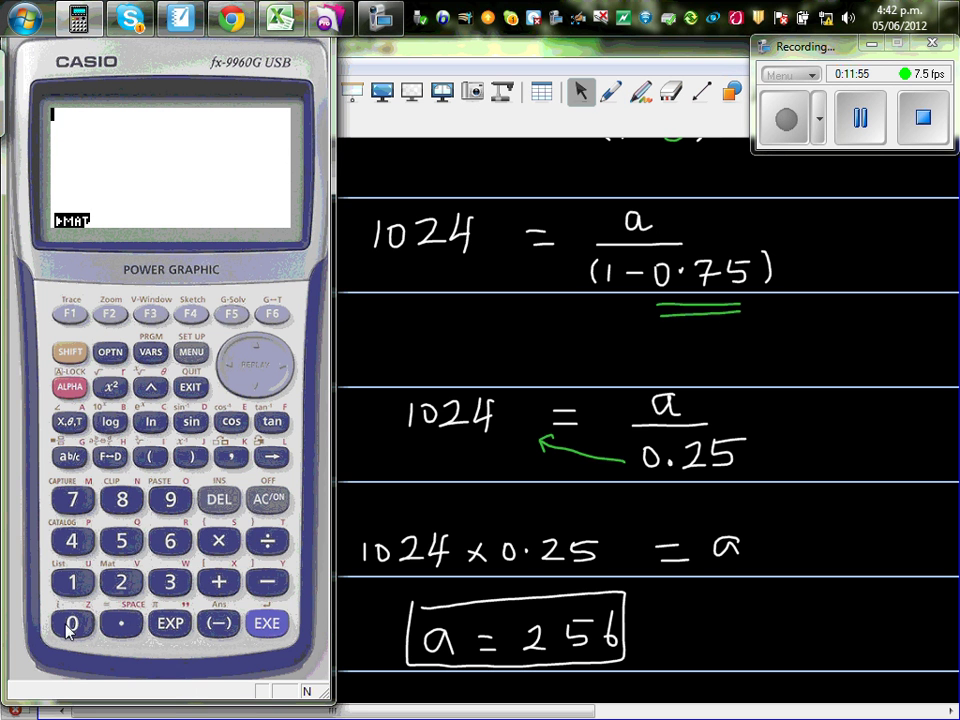
pyautogui.click(72, 581)
pyautogui.click(72, 623)
pyautogui.click(121, 581)
pyautogui.click(72, 540)
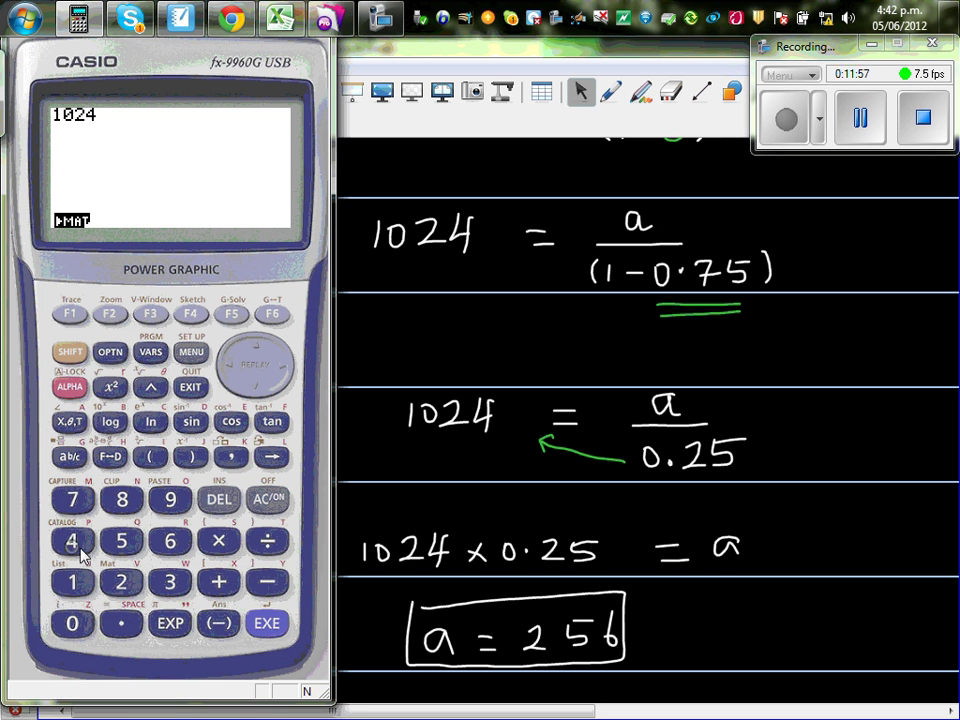
pyautogui.click(218, 540)
pyautogui.click(72, 623)
pyautogui.click(121, 623)
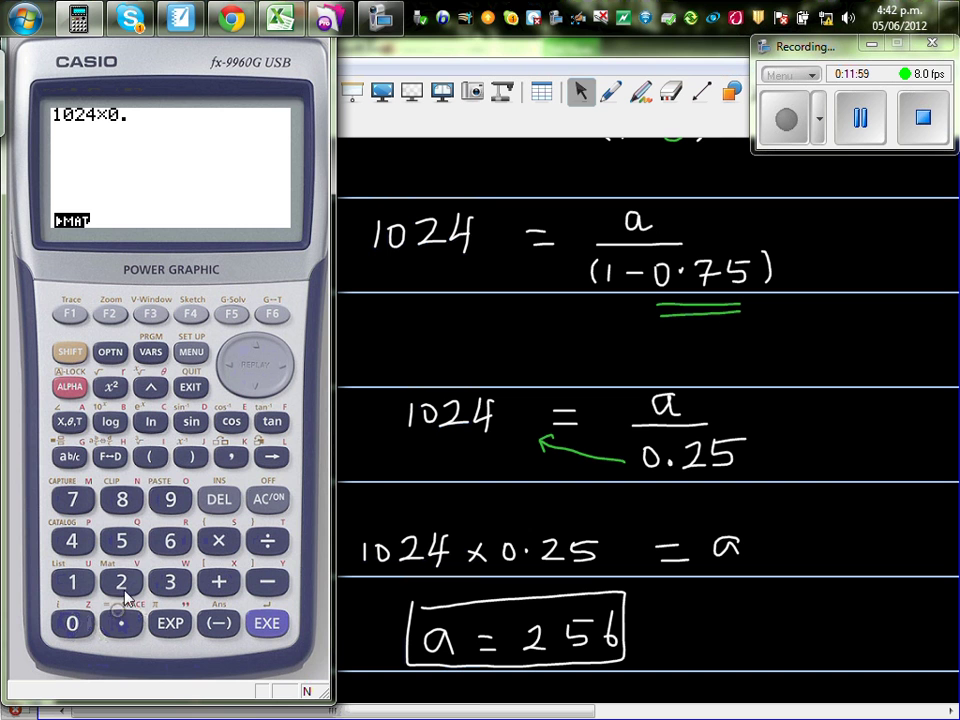
pyautogui.click(121, 581)
pyautogui.click(121, 540)
pyautogui.click(267, 623)
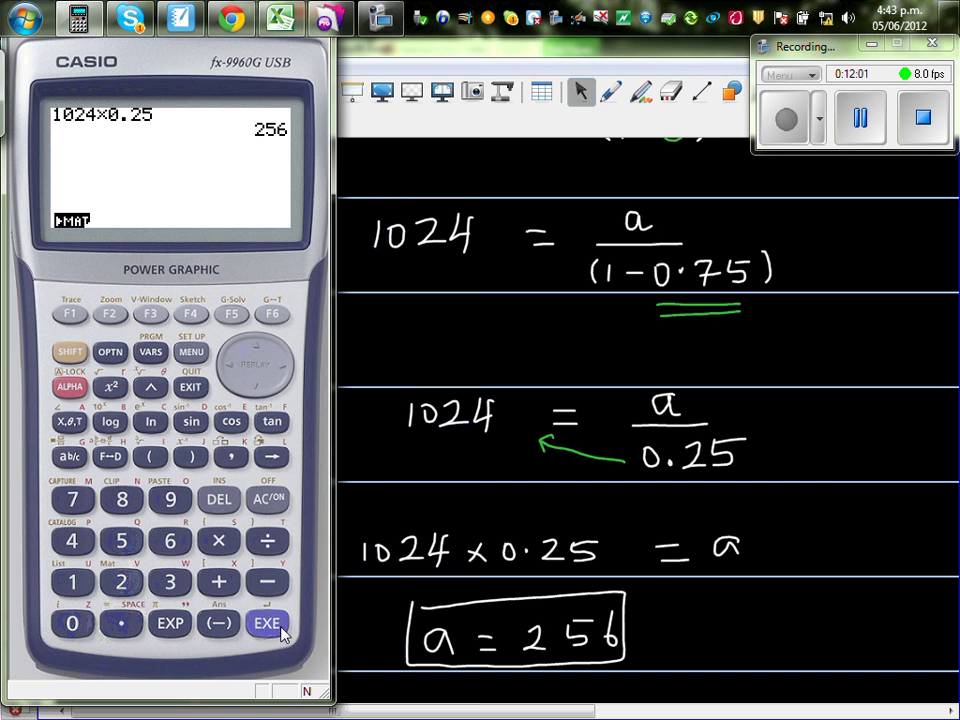
pyautogui.click(704, 586)
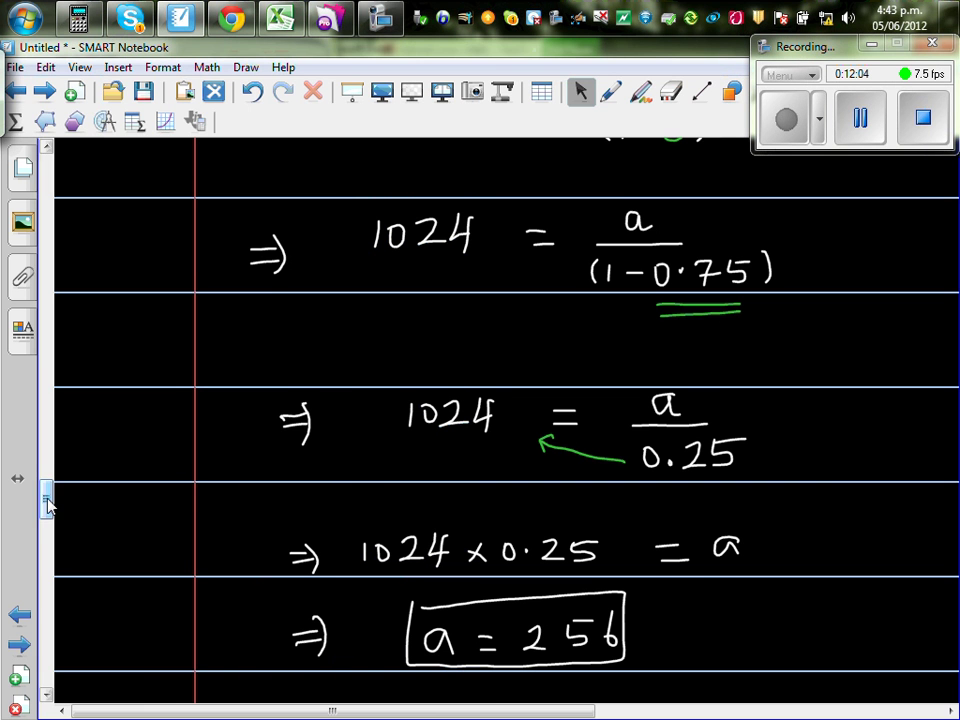
# Draw green boxes around a = 256, r = 0.75 and Sn = 1000, with an arrow to a(1−rⁿ)/(1−r) = 1000
pyautogui.moveTo(46, 497); pyautogui.dragTo(47, 519)
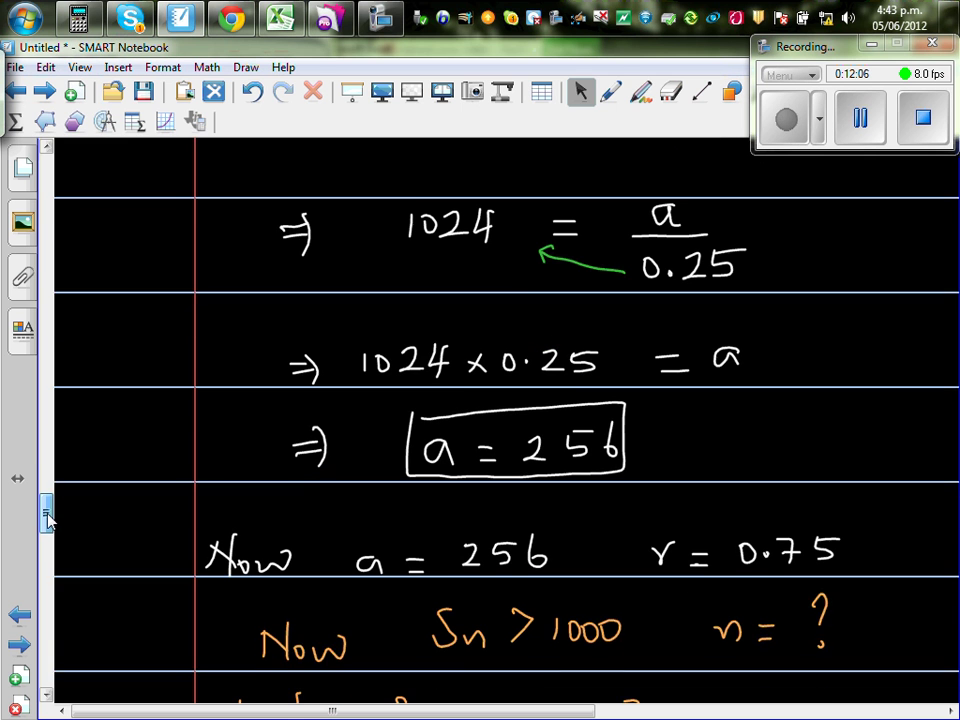
pyautogui.click(612, 92)
pyautogui.moveTo(353, 502)
pyautogui.mouseDown()
pyautogui.moveTo(353, 570)
pyautogui.moveTo(830, 557)
pyautogui.moveTo(849, 482)
pyautogui.moveTo(356, 490)
pyautogui.mouseUp()
pyautogui.moveTo(47, 512); pyautogui.dragTo(47, 525)
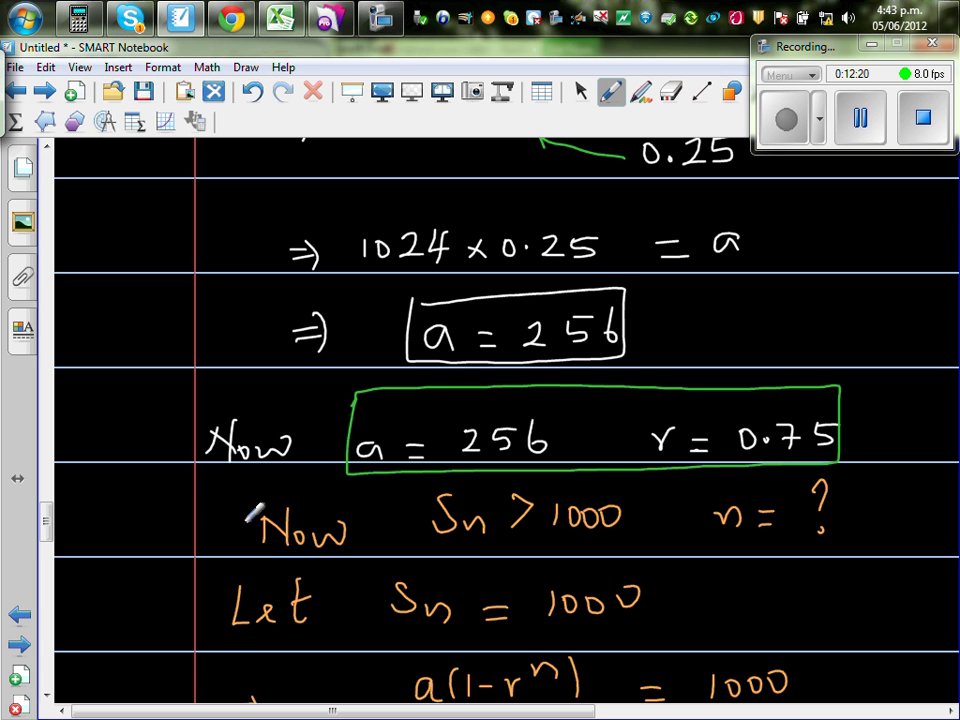
pyautogui.moveTo(47, 510); pyautogui.dragTo(46, 533)
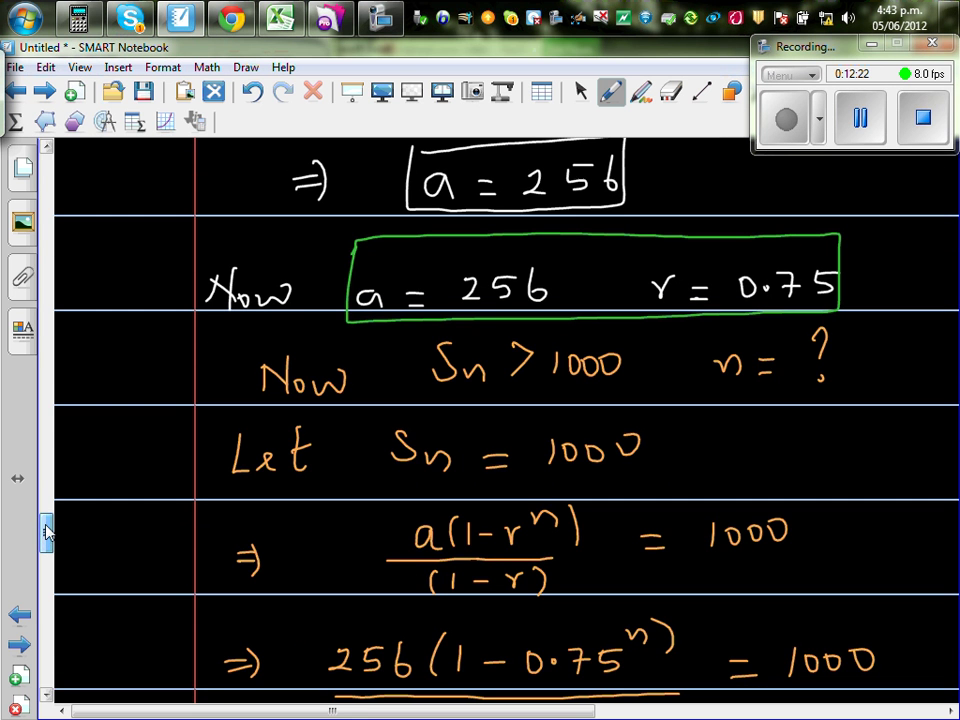
pyautogui.moveTo(388, 416)
pyautogui.mouseDown()
pyautogui.moveTo(376, 478)
pyautogui.moveTo(602, 474)
pyautogui.moveTo(656, 437)
pyautogui.moveTo(625, 405)
pyautogui.moveTo(392, 414)
pyautogui.mouseUp()
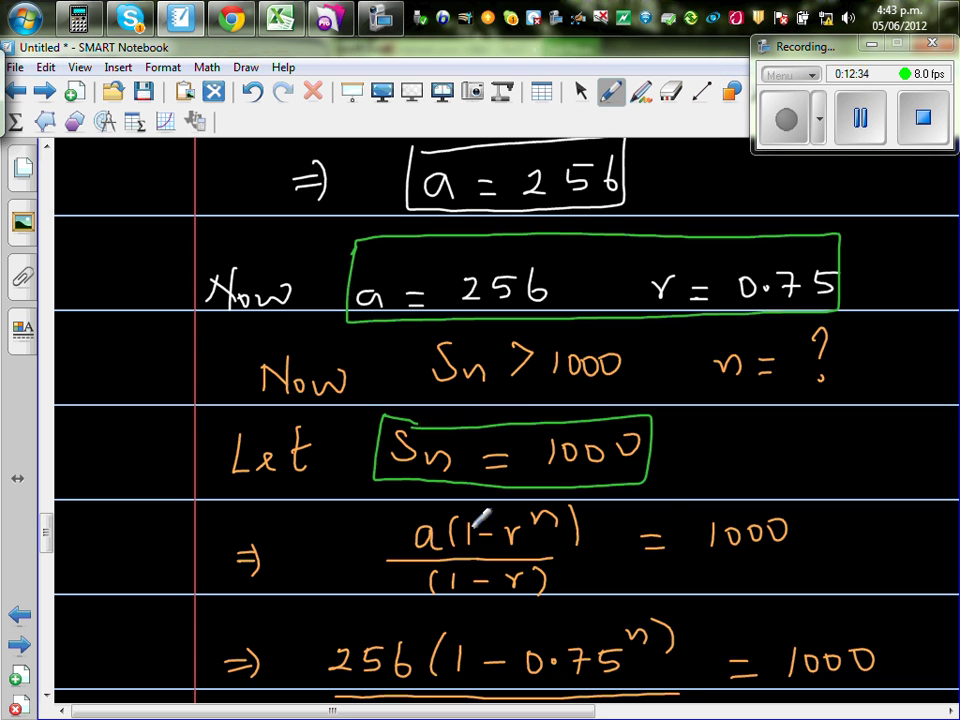
pyautogui.moveTo(366, 448); pyautogui.dragTo(365, 530)
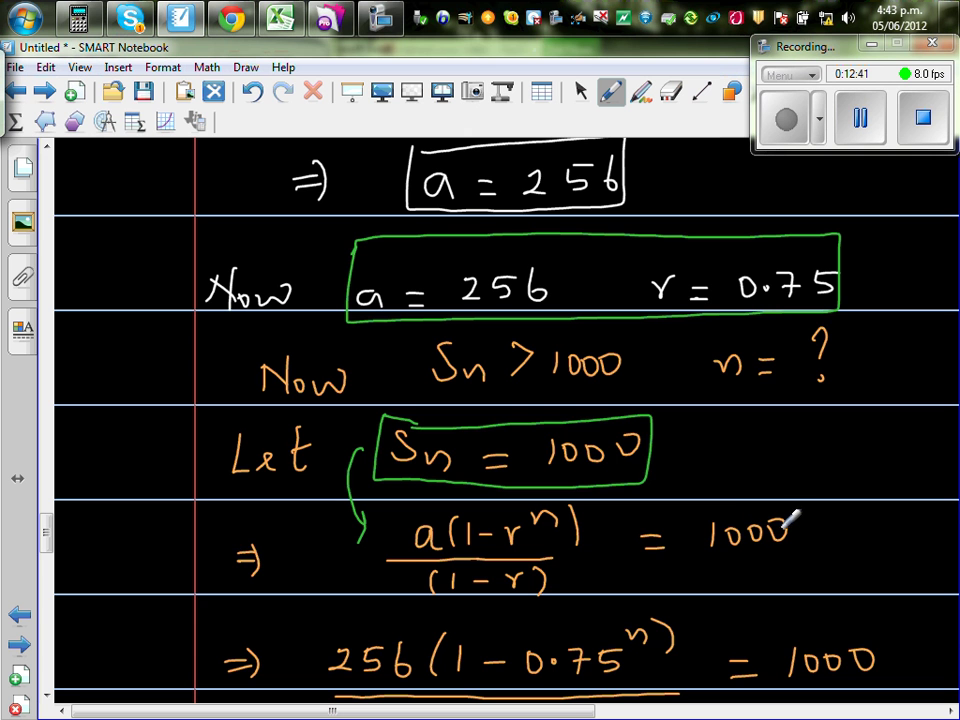
# Tick and circle a, r, 256 and the substituted 0.75 values in green
pyautogui.moveTo(46, 528); pyautogui.dragTo(45, 559)
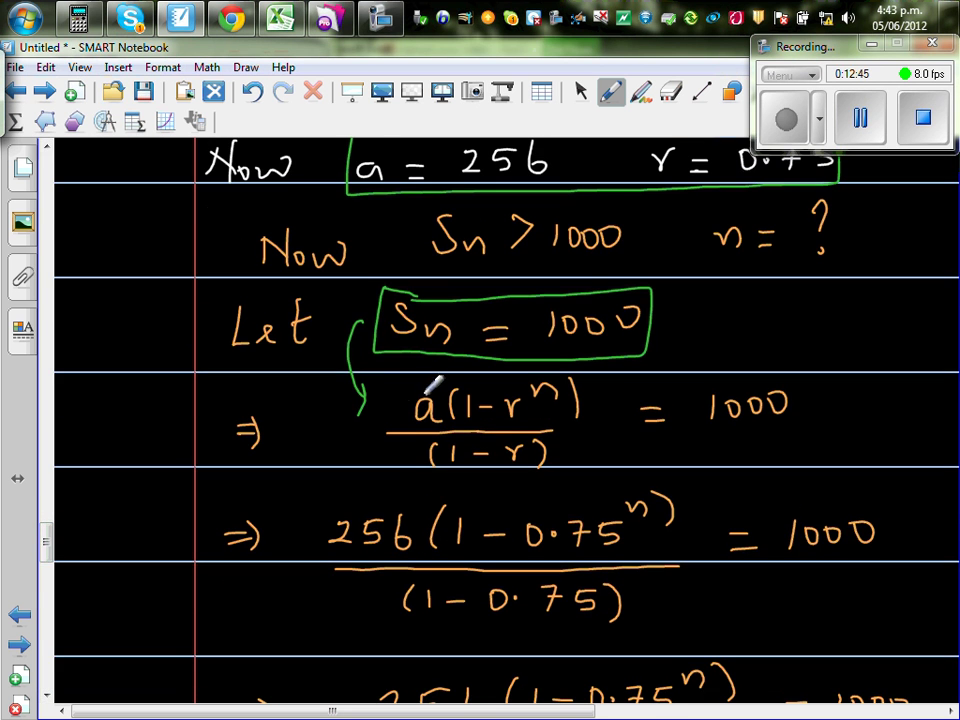
pyautogui.moveTo(432, 396); pyautogui.dragTo(434, 398)
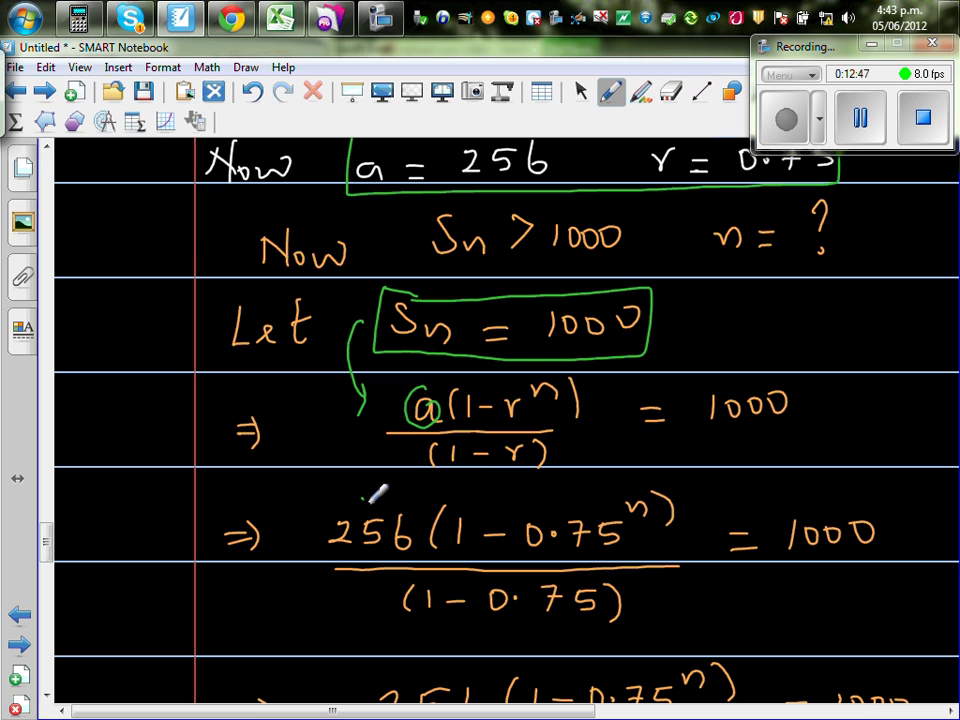
pyautogui.moveTo(363, 492); pyautogui.dragTo(383, 486)
pyautogui.moveTo(520, 441); pyautogui.dragTo(523, 443)
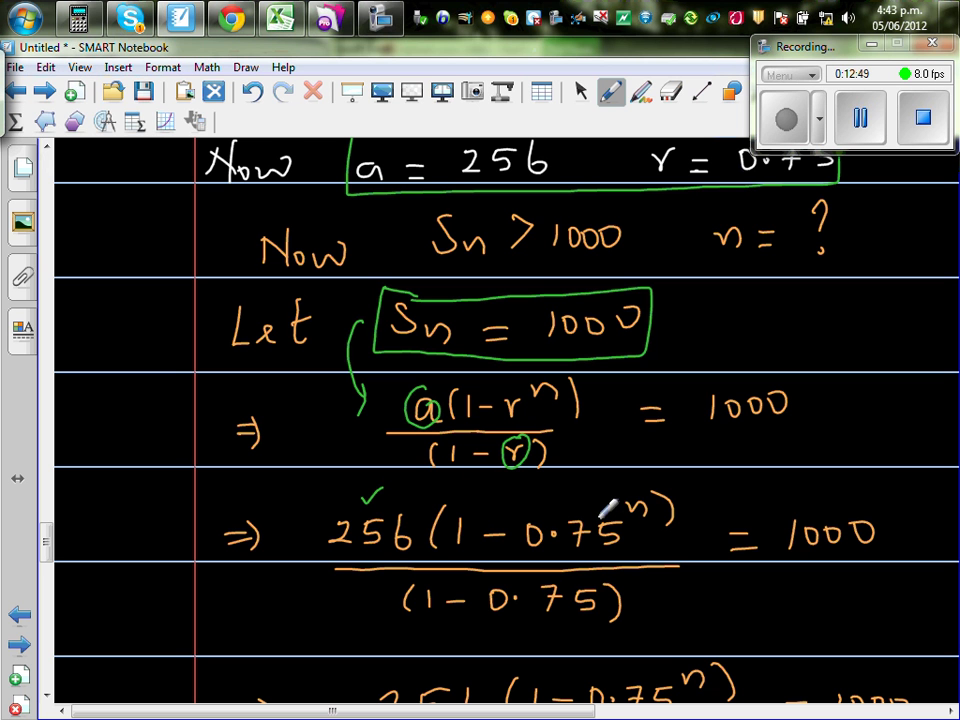
pyautogui.moveTo(583, 500); pyautogui.dragTo(600, 496)
pyautogui.moveTo(606, 588); pyautogui.dragTo(622, 585)
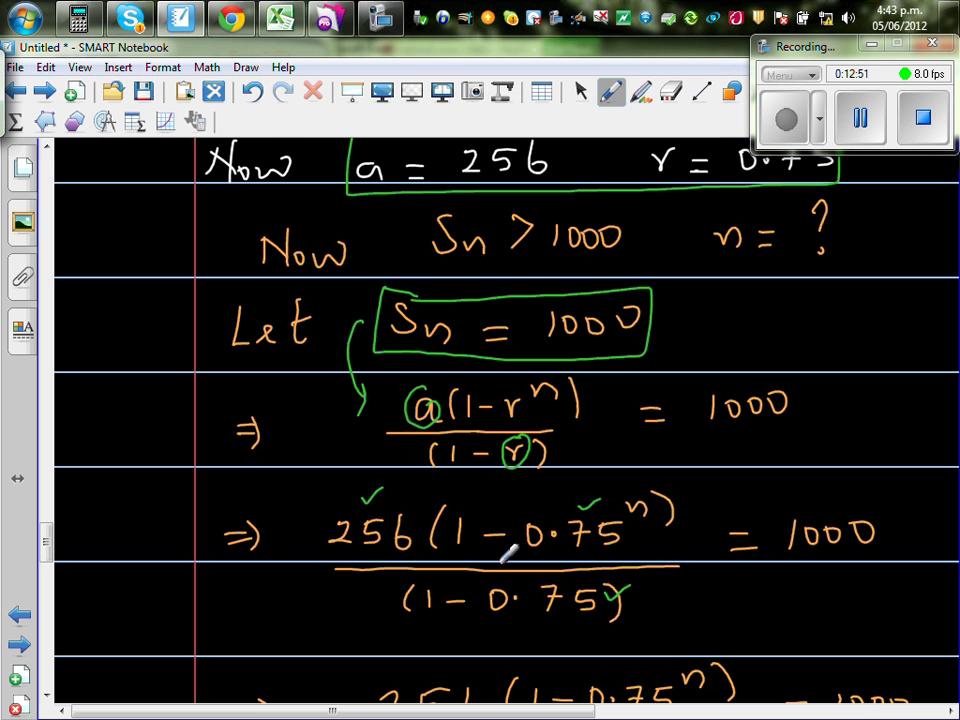
# Draw arrows moving 0.25 to the other side and taking 0.25×1000 down to 250
pyautogui.moveTo(47, 536); pyautogui.dragTo(47, 564)
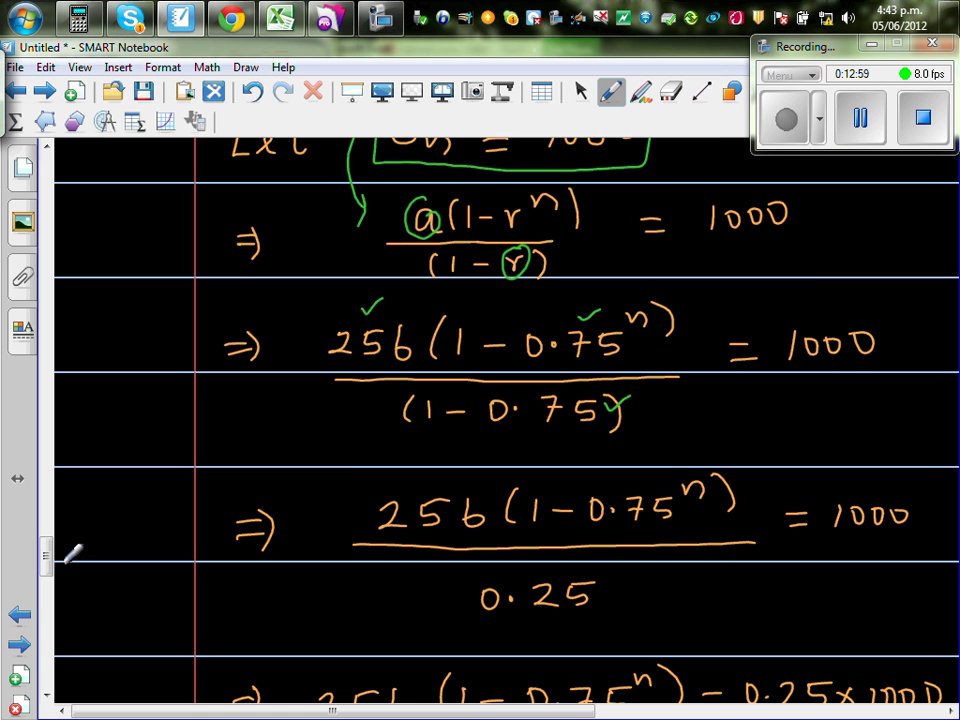
pyautogui.moveTo(47, 557); pyautogui.dragTo(47, 568)
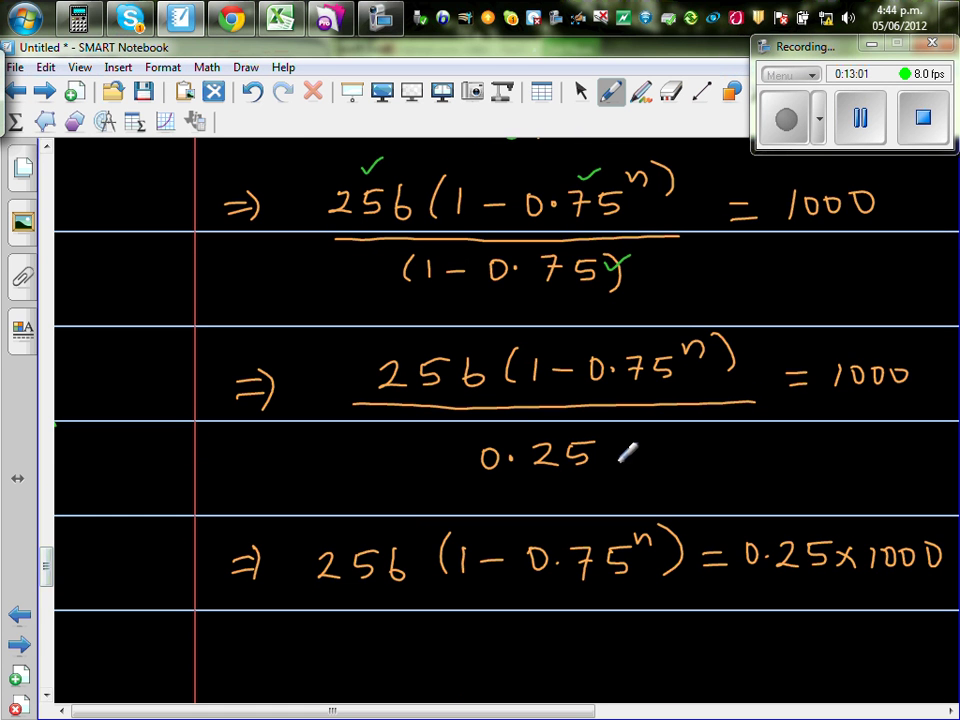
pyautogui.moveTo(615, 458)
pyautogui.mouseDown()
pyautogui.moveTo(711, 427)
pyautogui.moveTo(704, 438)
pyautogui.mouseUp()
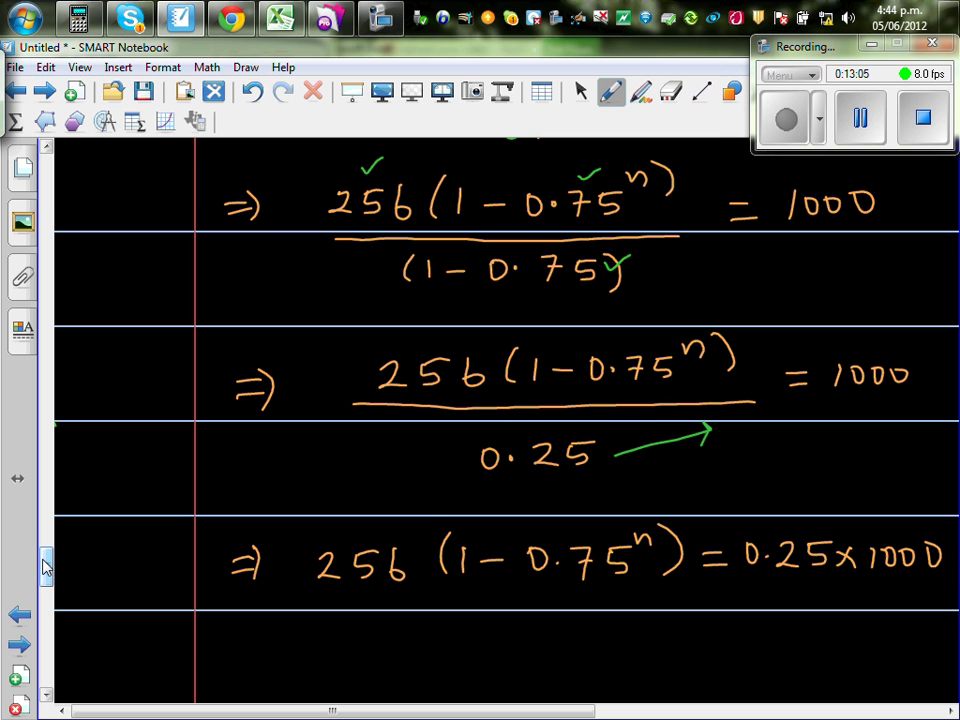
pyautogui.moveTo(45, 560); pyautogui.dragTo(44, 585)
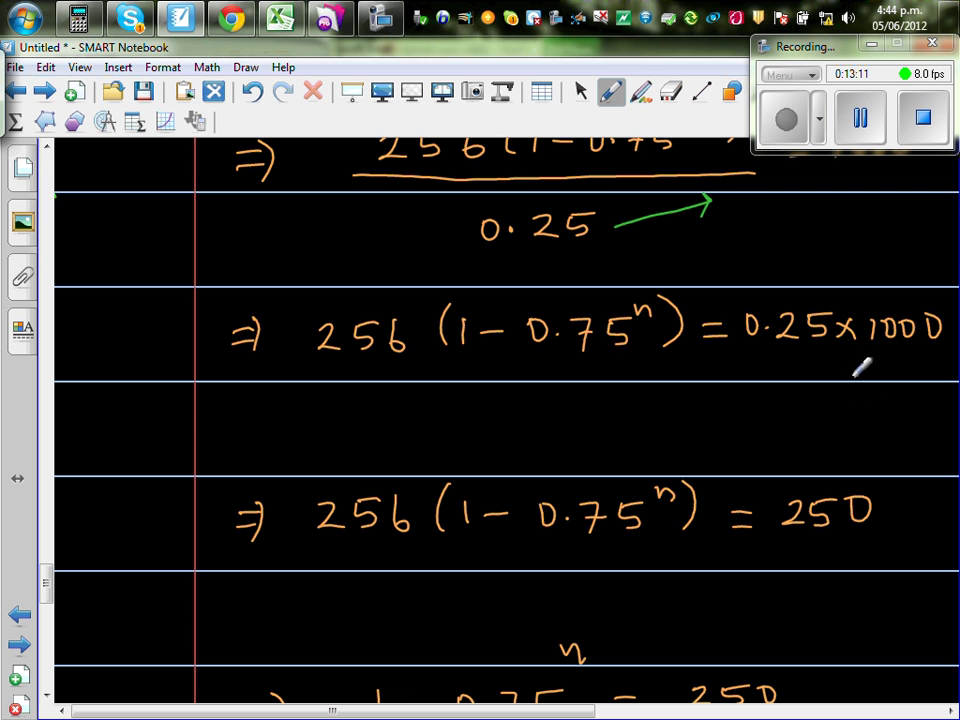
pyautogui.moveTo(852, 365)
pyautogui.mouseDown()
pyautogui.moveTo(840, 461)
pyautogui.moveTo(856, 452)
pyautogui.mouseUp()
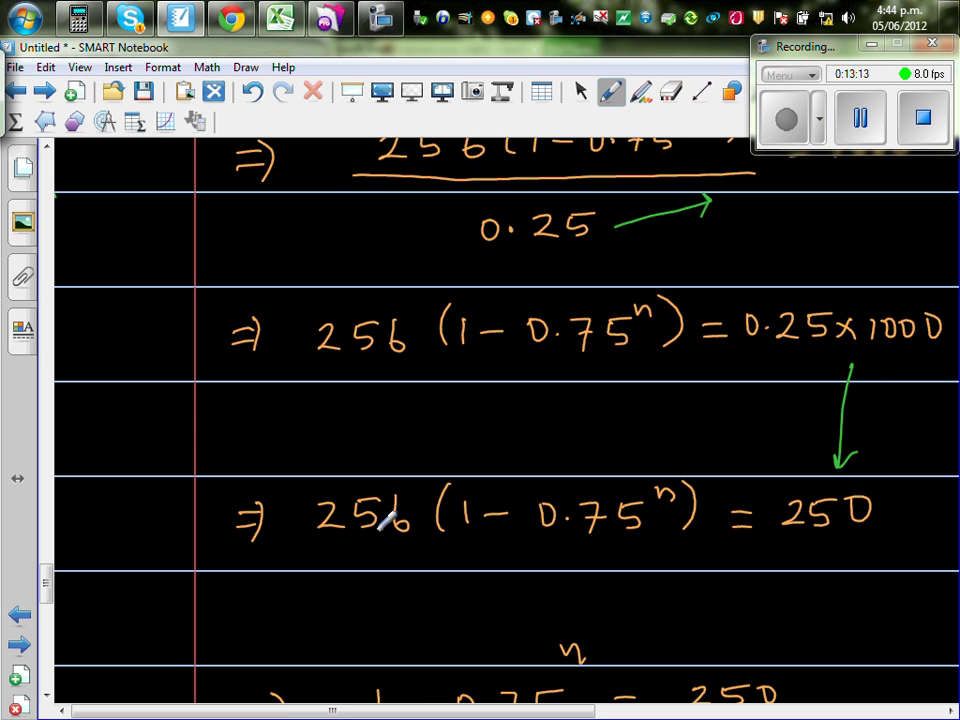
# Write 256 under both sides to divide the equation by 256
pyautogui.scroll(-2, 37, 440)
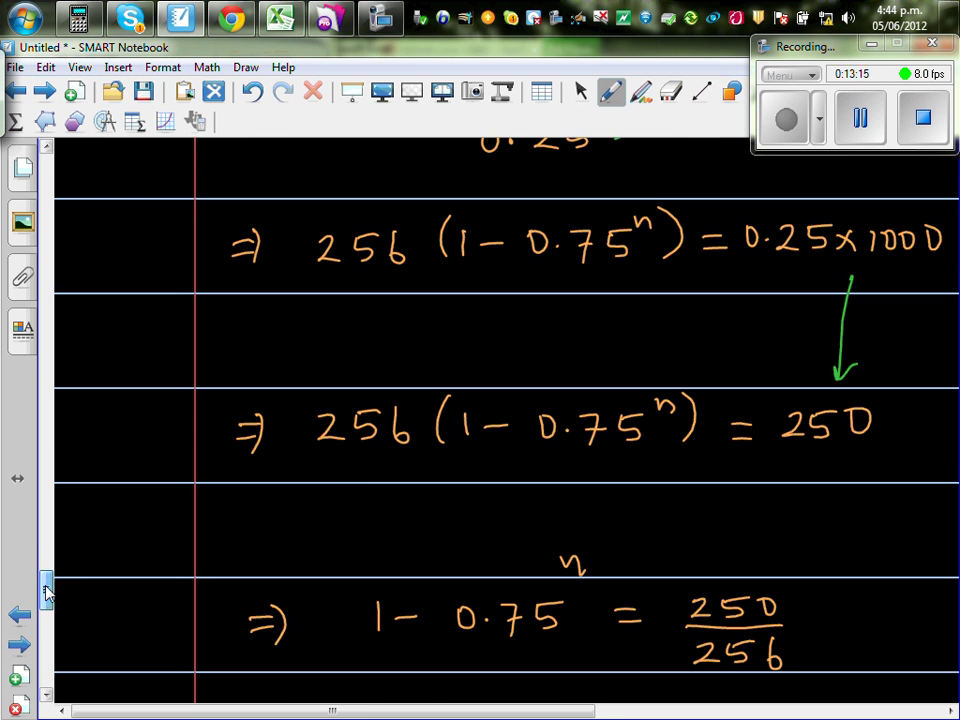
pyautogui.moveTo(306, 461); pyautogui.dragTo(415, 457)
pyautogui.moveTo(336, 487)
pyautogui.mouseDown()
pyautogui.moveTo(323, 507)
pyautogui.moveTo(370, 497)
pyautogui.mouseUp()
pyautogui.moveTo(401, 485); pyautogui.dragTo(392, 499)
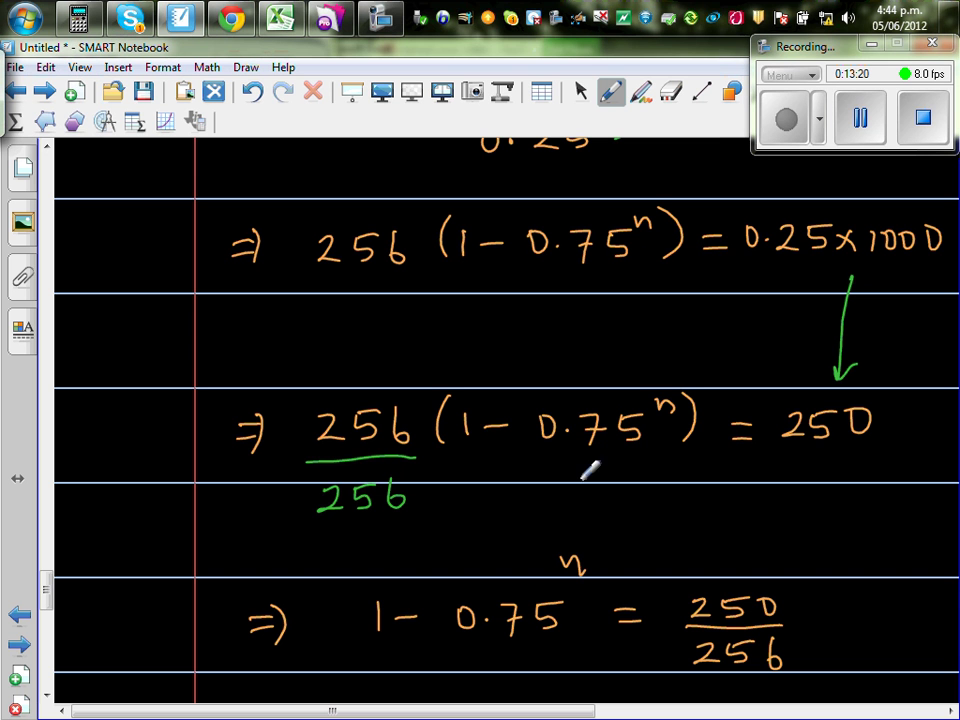
pyautogui.moveTo(786, 452); pyautogui.dragTo(878, 451)
pyautogui.moveTo(800, 490)
pyautogui.mouseDown()
pyautogui.moveTo(822, 505)
pyautogui.moveTo(862, 488)
pyautogui.moveTo(879, 495)
pyautogui.mouseUp()
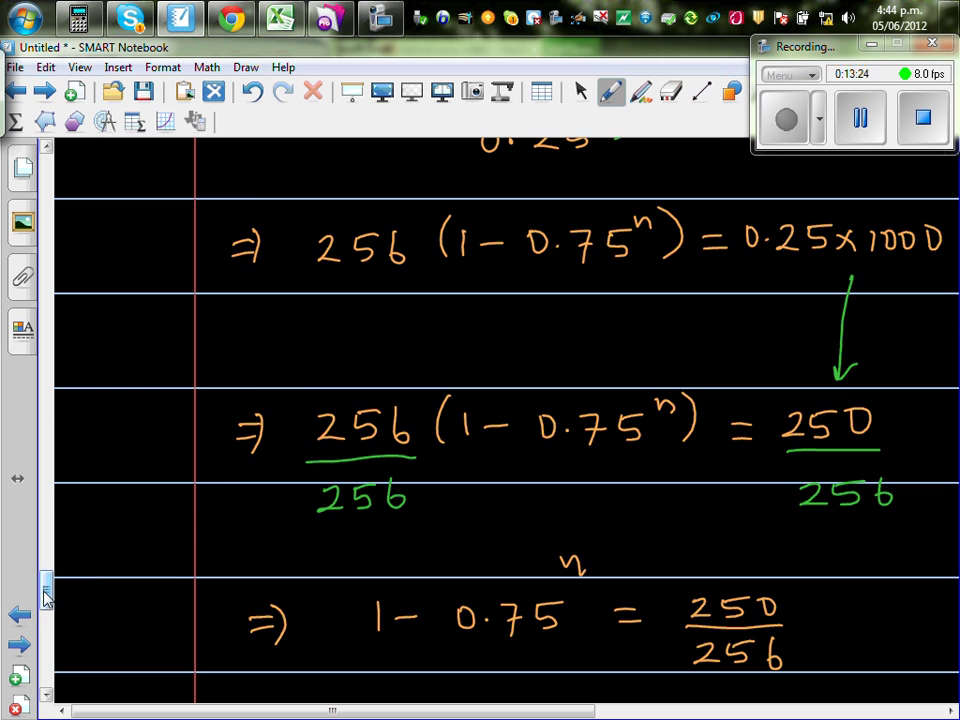
# Circle 250/256 and draw arrows showing it moving left beside the exponent n
pyautogui.scroll(-5, 36, 445)
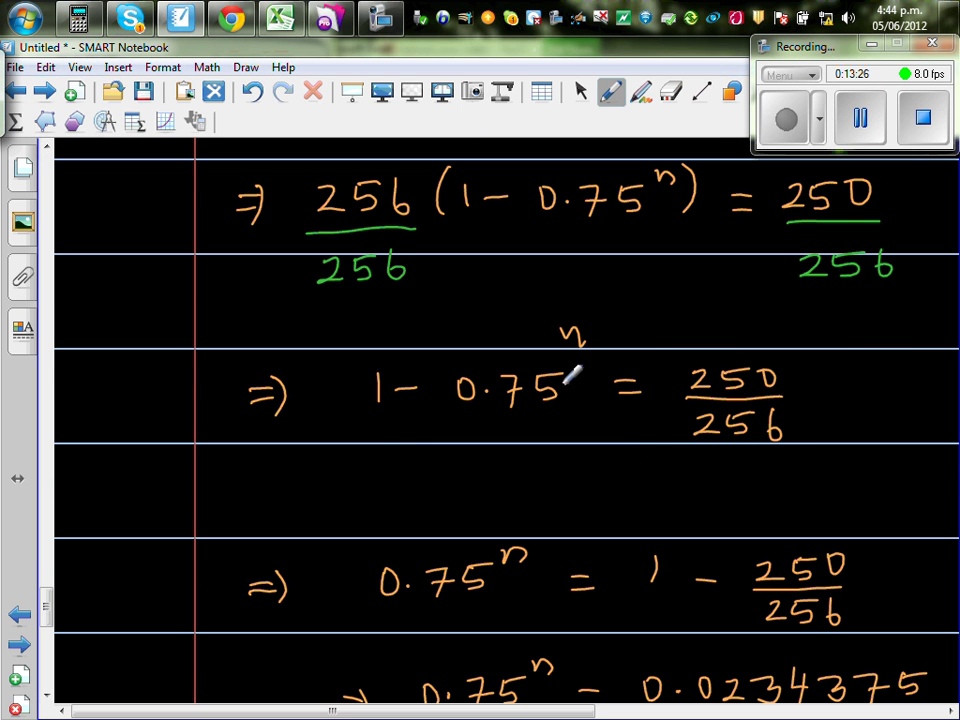
pyautogui.moveTo(790, 345)
pyautogui.mouseDown()
pyautogui.moveTo(744, 326)
pyautogui.moveTo(701, 424)
pyautogui.moveTo(806, 422)
pyautogui.moveTo(808, 378)
pyautogui.mouseUp()
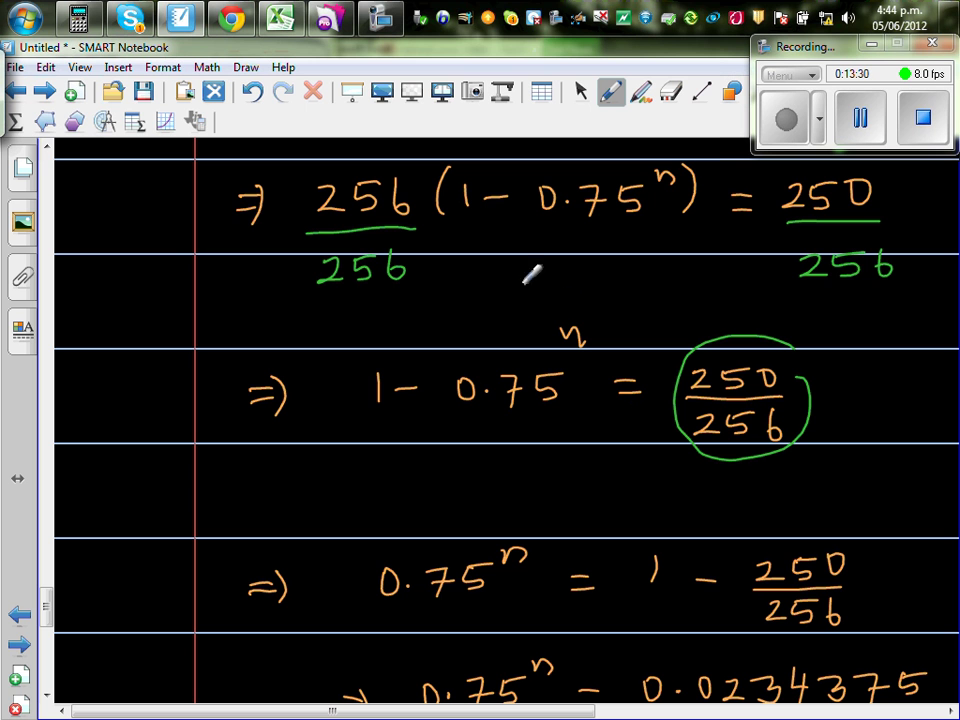
pyautogui.moveTo(516, 333)
pyautogui.mouseDown()
pyautogui.moveTo(643, 300)
pyautogui.moveTo(641, 318)
pyautogui.mouseUp()
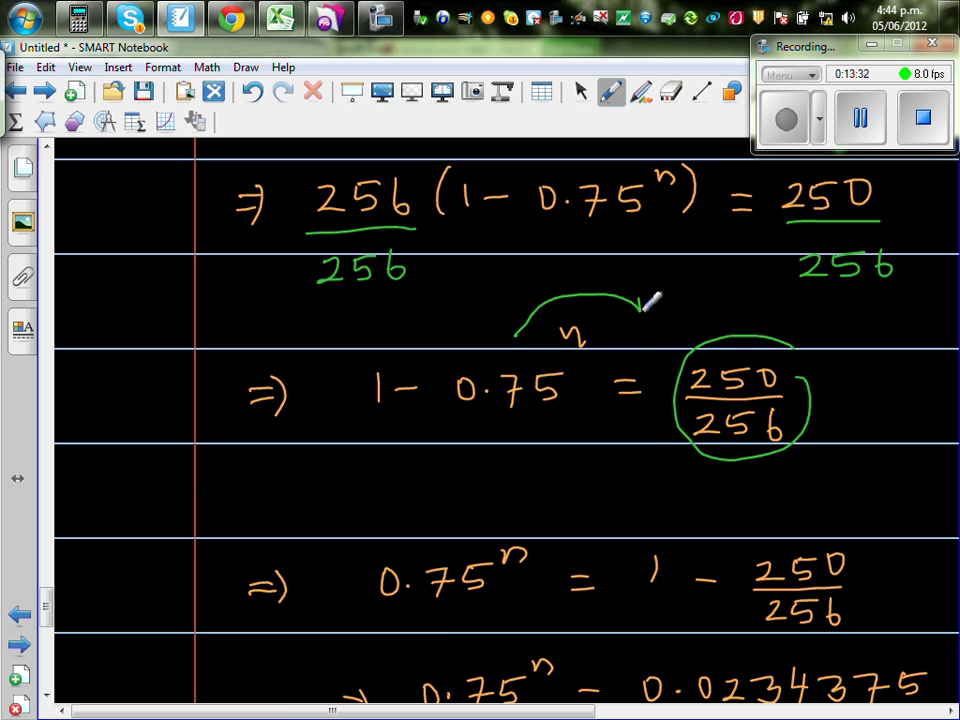
pyautogui.moveTo(672, 430)
pyautogui.mouseDown()
pyautogui.moveTo(566, 445)
pyautogui.moveTo(578, 450)
pyautogui.mouseUp()
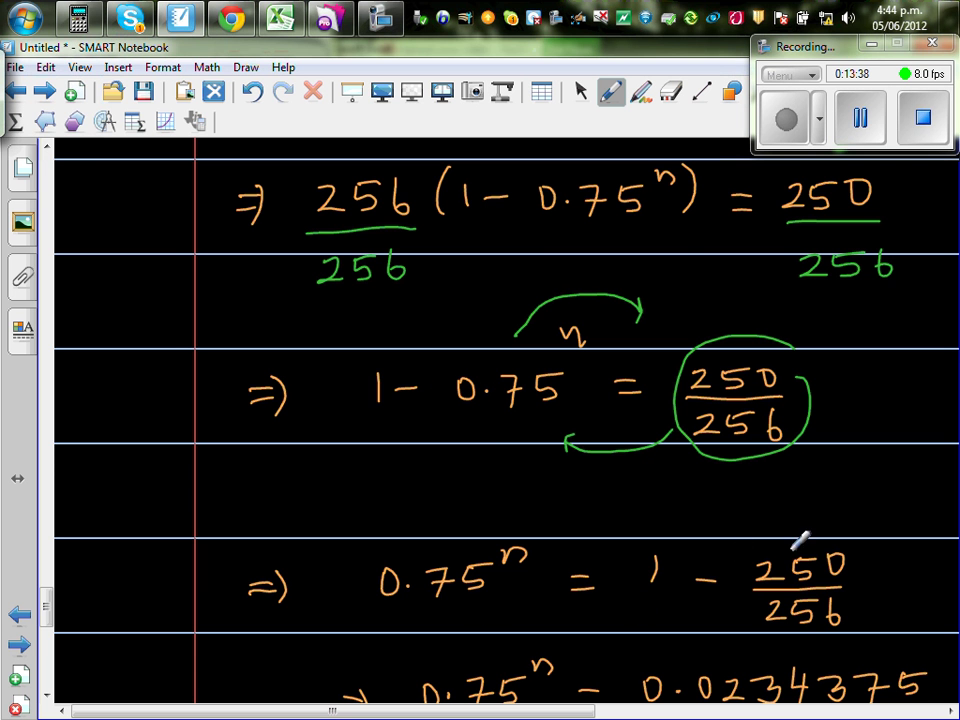
pyautogui.moveTo(45, 603); pyautogui.dragTo(45, 631)
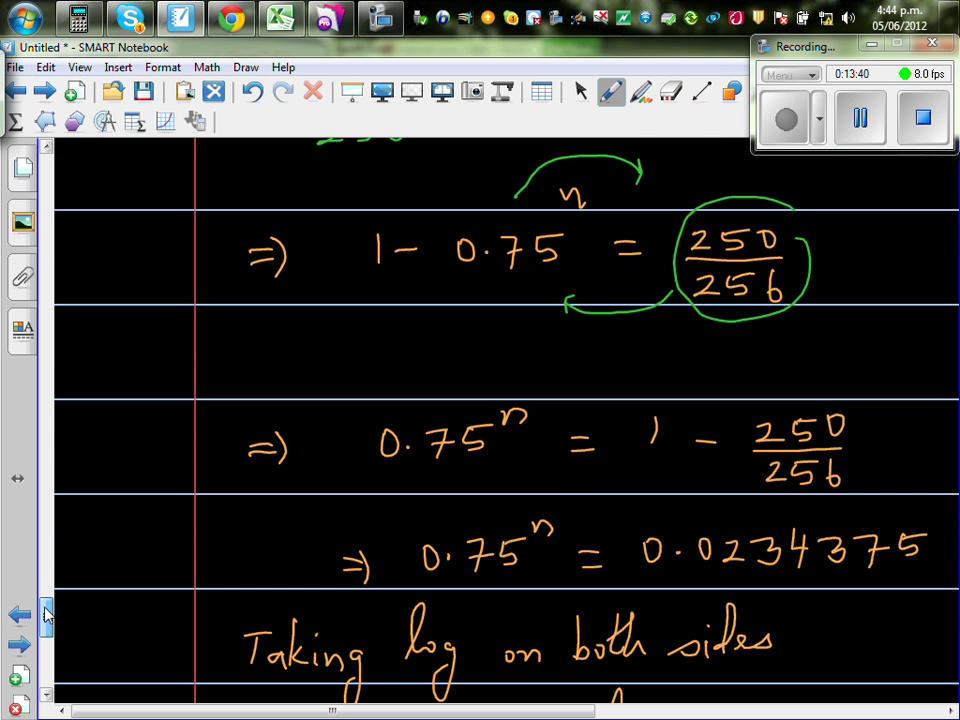
# Confirm 1 − 250 ÷ 256 = 0.0234375 on the CASIO fx-9860G emulator, then close it
pyautogui.click(78, 17)
pyautogui.click(265, 498)
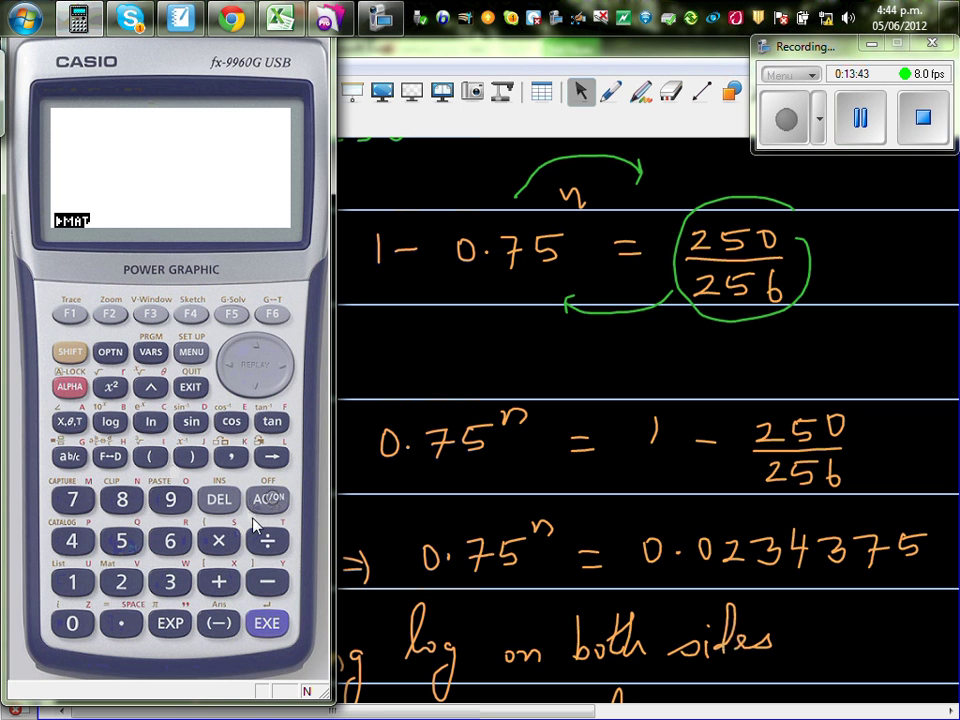
pyautogui.click(79, 586)
pyautogui.click(121, 583)
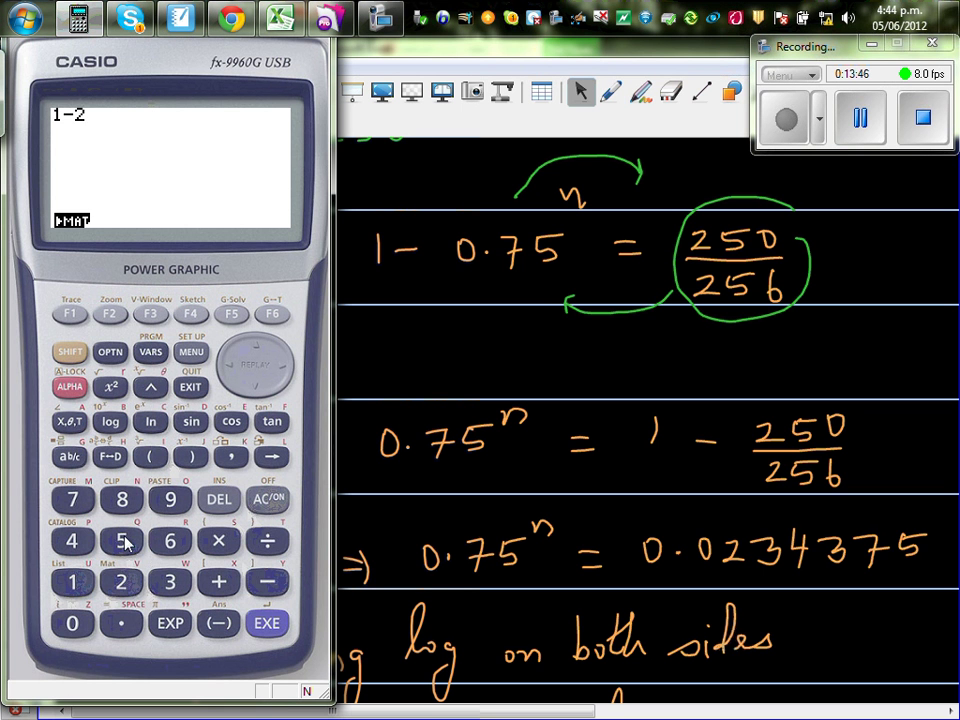
pyautogui.click(121, 541)
pyautogui.click(72, 623)
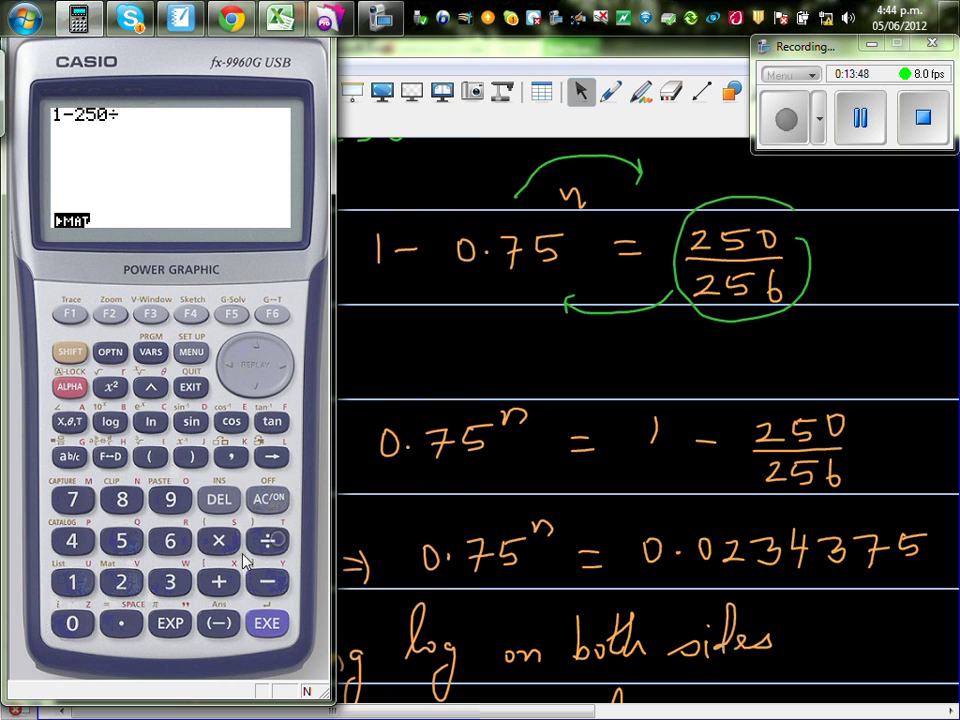
pyautogui.click(121, 583)
pyautogui.click(121, 541)
pyautogui.click(170, 541)
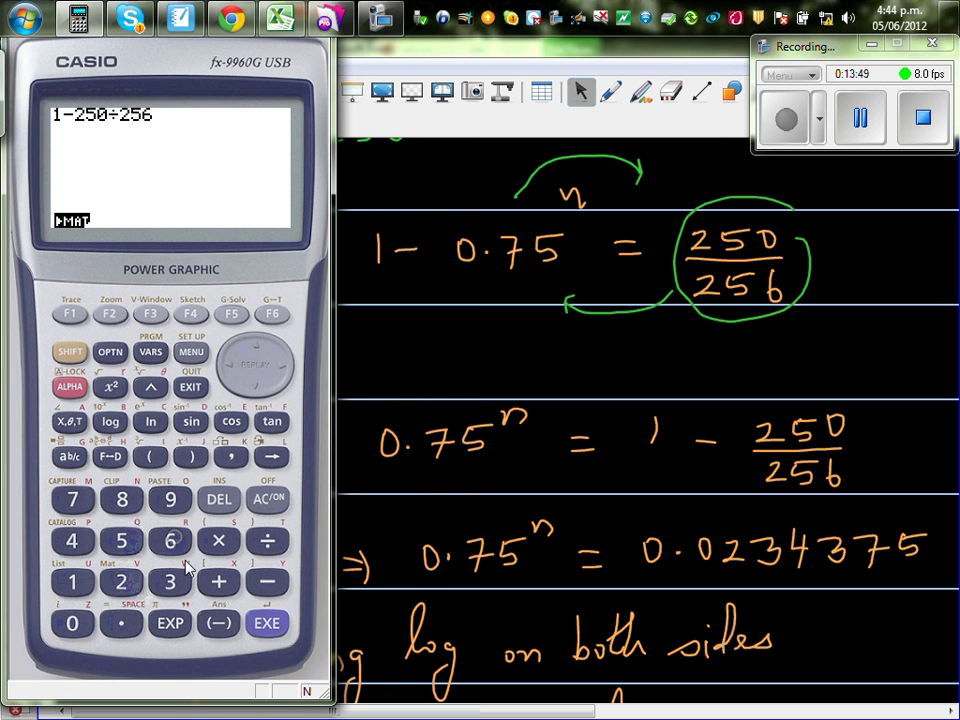
pyautogui.click(267, 621)
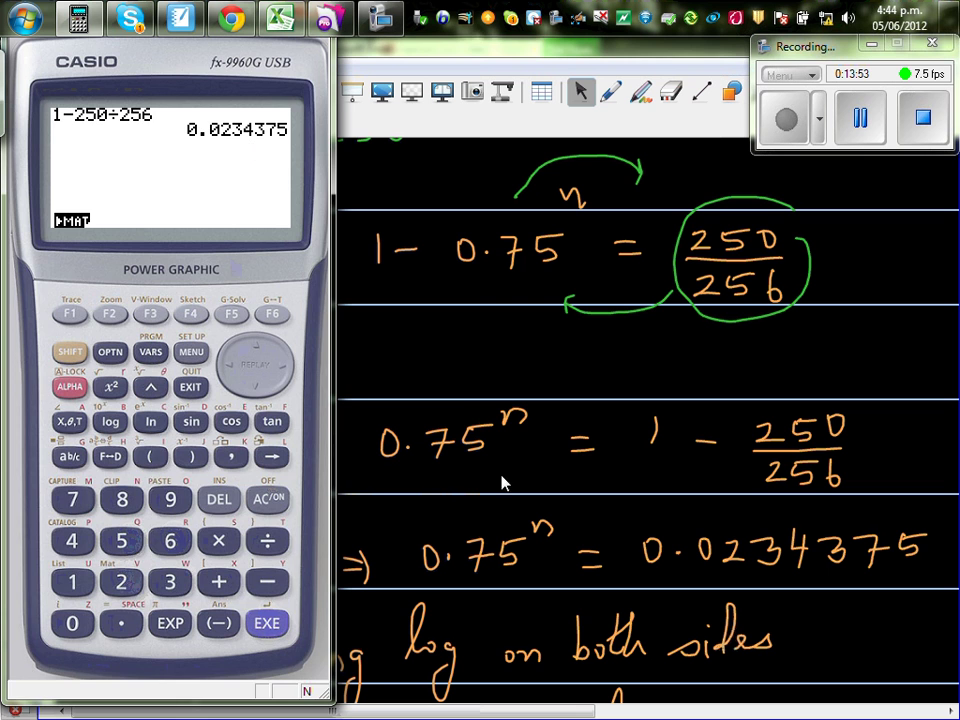
pyautogui.click(845, 651)
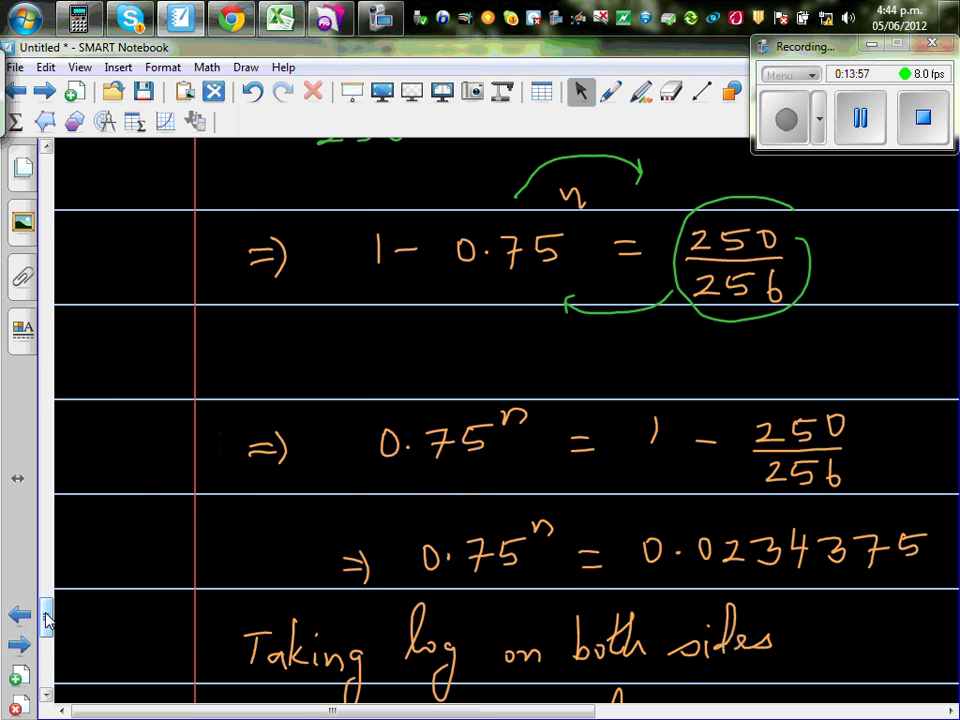
pyautogui.moveTo(46, 620); pyautogui.dragTo(46, 638)
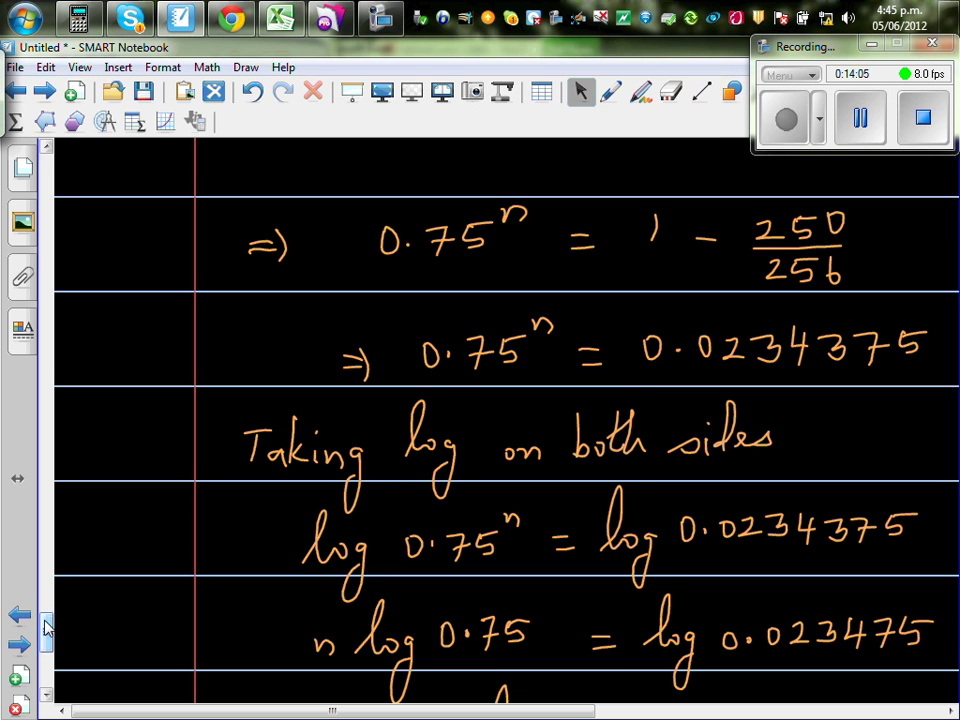
pyautogui.scroll(-3, 336, 561)
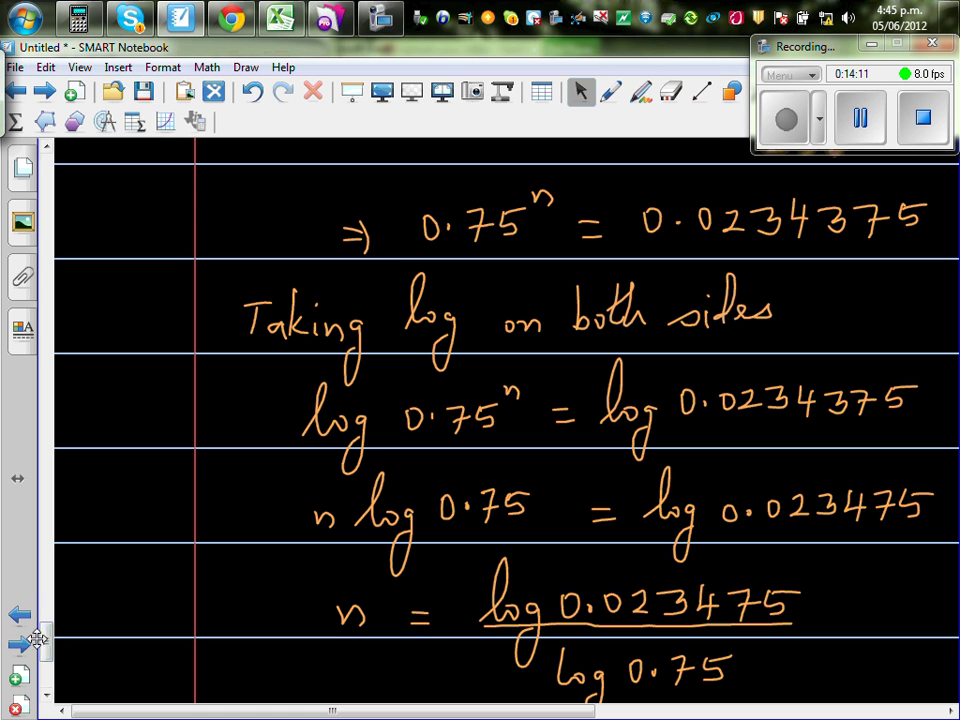
pyautogui.scroll(-5, 507, 437)
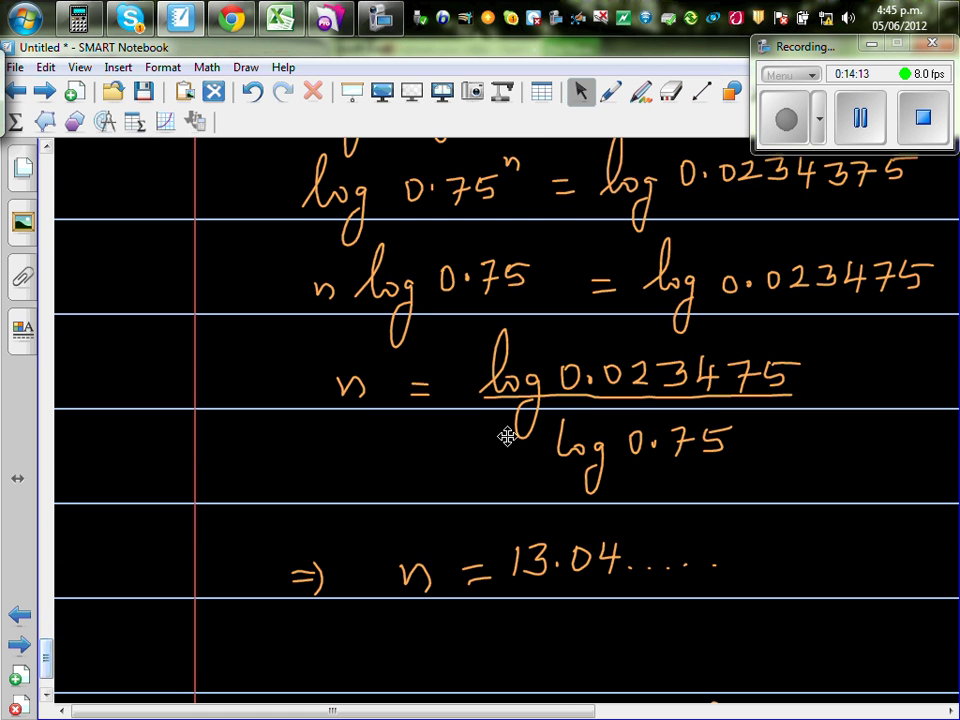
# Box n = 13.04 in green and rewrite n = 13.04 on the next line
pyautogui.click(610, 91)
pyautogui.moveTo(389, 518)
pyautogui.mouseDown()
pyautogui.moveTo(376, 597)
pyautogui.moveTo(589, 596)
pyautogui.moveTo(709, 538)
pyautogui.moveTo(637, 512)
pyautogui.moveTo(450, 508)
pyautogui.mouseUp()
pyautogui.moveTo(210, 652); pyautogui.dragTo(257, 640)
pyautogui.moveTo(236, 649); pyautogui.dragTo(268, 656)
pyautogui.moveTo(281, 638)
pyautogui.mouseDown()
pyautogui.moveTo(296, 635)
pyautogui.moveTo(284, 655)
pyautogui.mouseUp()
pyautogui.click(320, 646)
pyautogui.moveTo(344, 636)
pyautogui.mouseDown()
pyautogui.moveTo(372, 648)
pyautogui.moveTo(365, 660)
pyautogui.mouseUp()
# Write ⇒ Sn = 1000 after n = 13.04 and box it
pyautogui.moveTo(426, 643)
pyautogui.mouseDown()
pyautogui.moveTo(452, 641)
pyautogui.moveTo(456, 661)
pyautogui.mouseUp()
pyautogui.moveTo(538, 637); pyautogui.dragTo(515, 652)
pyautogui.moveTo(545, 643)
pyautogui.mouseDown()
pyautogui.moveTo(561, 640)
pyautogui.moveTo(565, 656)
pyautogui.moveTo(612, 638)
pyautogui.mouseUp()
pyautogui.moveTo(598, 651); pyautogui.dragTo(688, 630)
pyautogui.moveTo(514, 610)
pyautogui.mouseDown()
pyautogui.moveTo(512, 668)
pyautogui.moveTo(672, 660)
pyautogui.moveTo(712, 592)
pyautogui.moveTo(512, 601)
pyautogui.mouseUp()
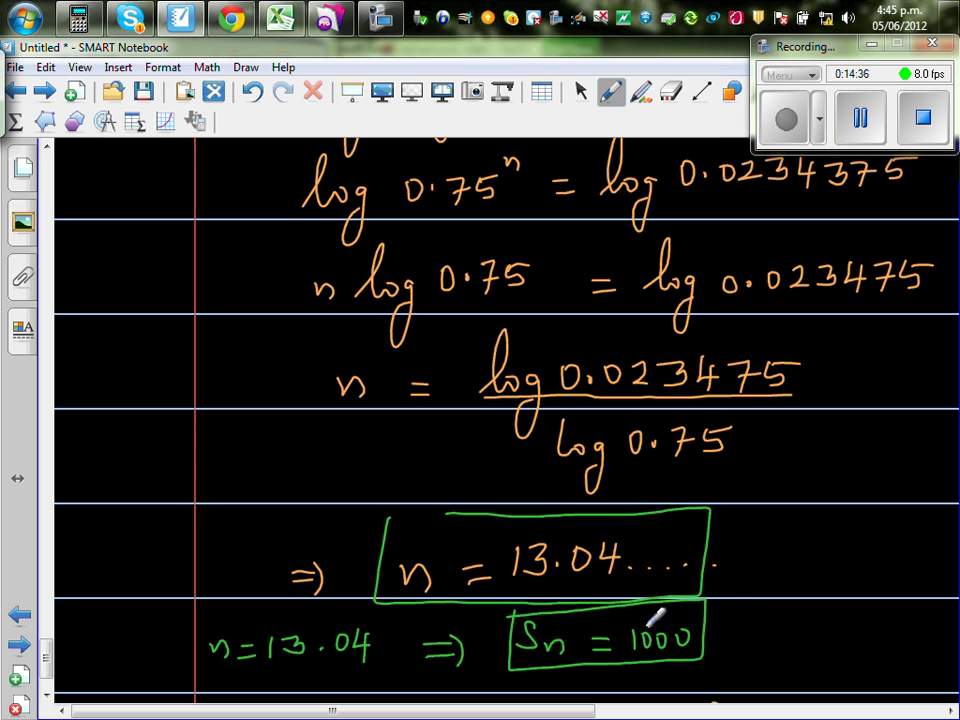
# Write Sn > 1000, then box n = 14 and 1000 in the conclusion
pyautogui.moveTo(766, 617)
pyautogui.mouseDown()
pyautogui.moveTo(750, 636)
pyautogui.moveTo(822, 627)
pyautogui.moveTo(803, 640)
pyautogui.moveTo(834, 640)
pyautogui.moveTo(851, 622)
pyautogui.moveTo(880, 623)
pyautogui.mouseUp()
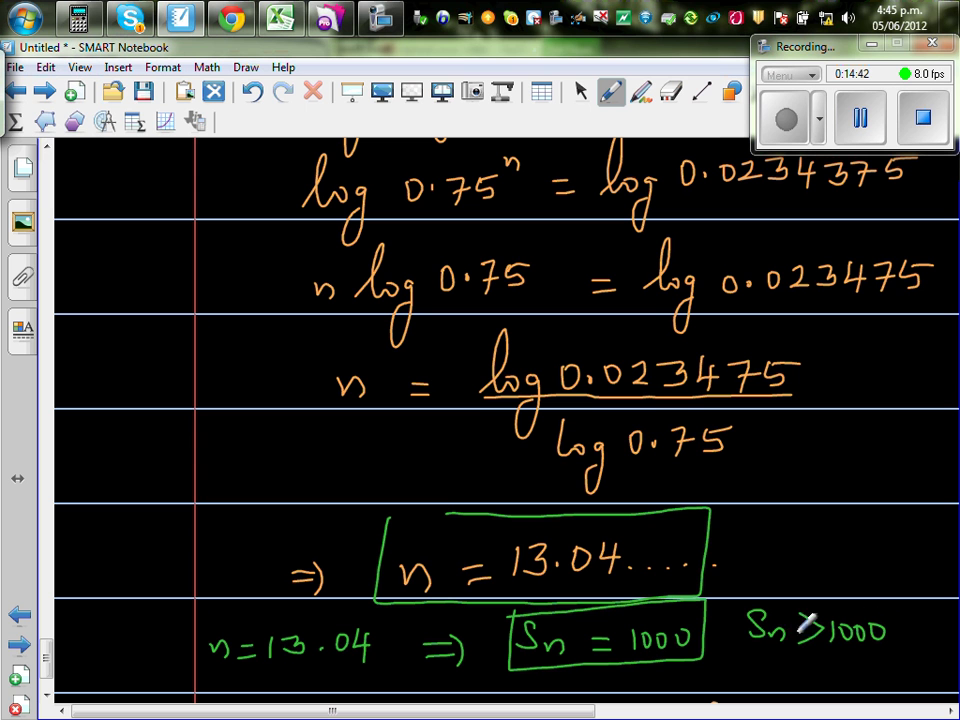
pyautogui.moveTo(741, 576)
pyautogui.mouseDown()
pyautogui.moveTo(805, 654)
pyautogui.moveTo(904, 624)
pyautogui.moveTo(778, 571)
pyautogui.moveTo(741, 576)
pyautogui.mouseUp()
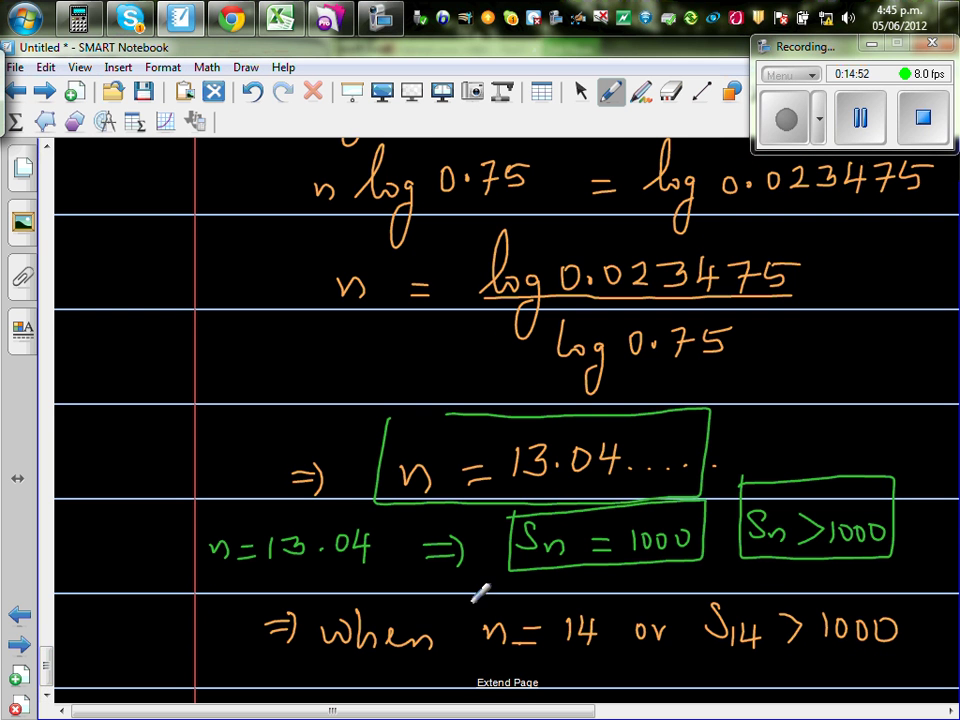
pyautogui.moveTo(478, 596)
pyautogui.mouseDown()
pyautogui.moveTo(514, 647)
pyautogui.moveTo(613, 636)
pyautogui.moveTo(510, 592)
pyautogui.mouseUp()
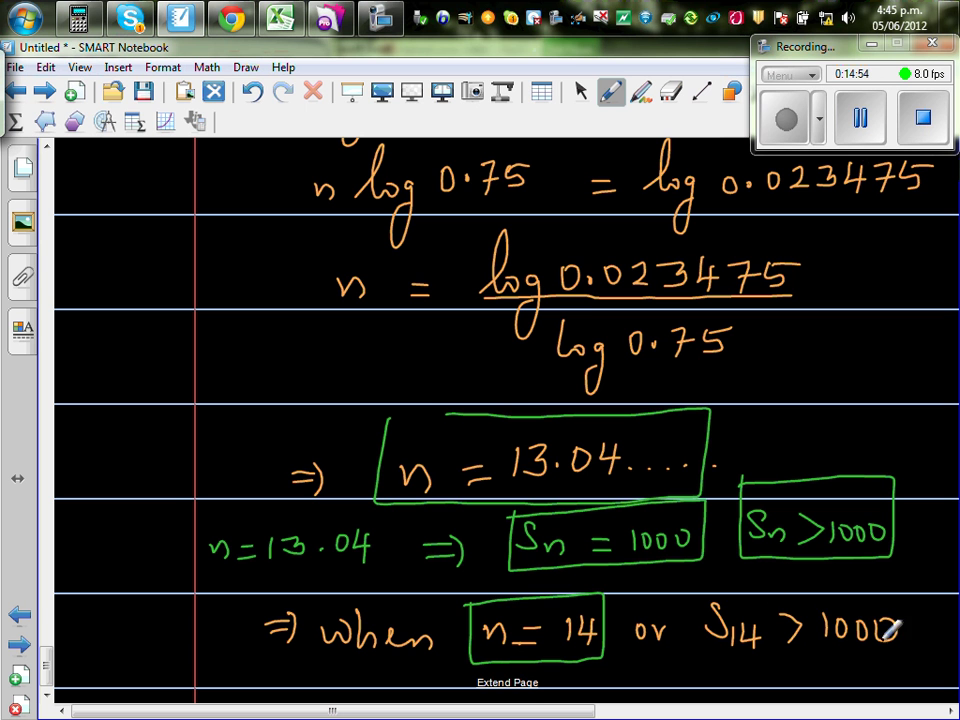
pyautogui.moveTo(814, 590)
pyautogui.mouseDown()
pyautogui.moveTo(816, 649)
pyautogui.moveTo(920, 622)
pyautogui.moveTo(815, 591)
pyautogui.mouseUp()
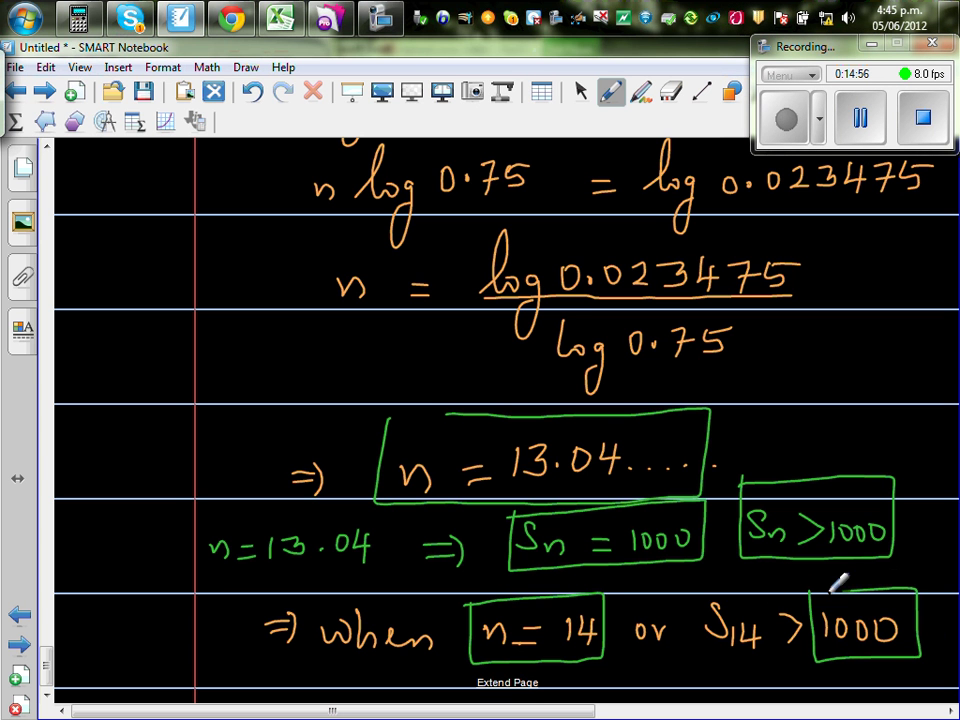
# Open Sheet3 in Excel, check B3's formula =B2*0.75, and return to the notebook
pyautogui.click(280, 20)
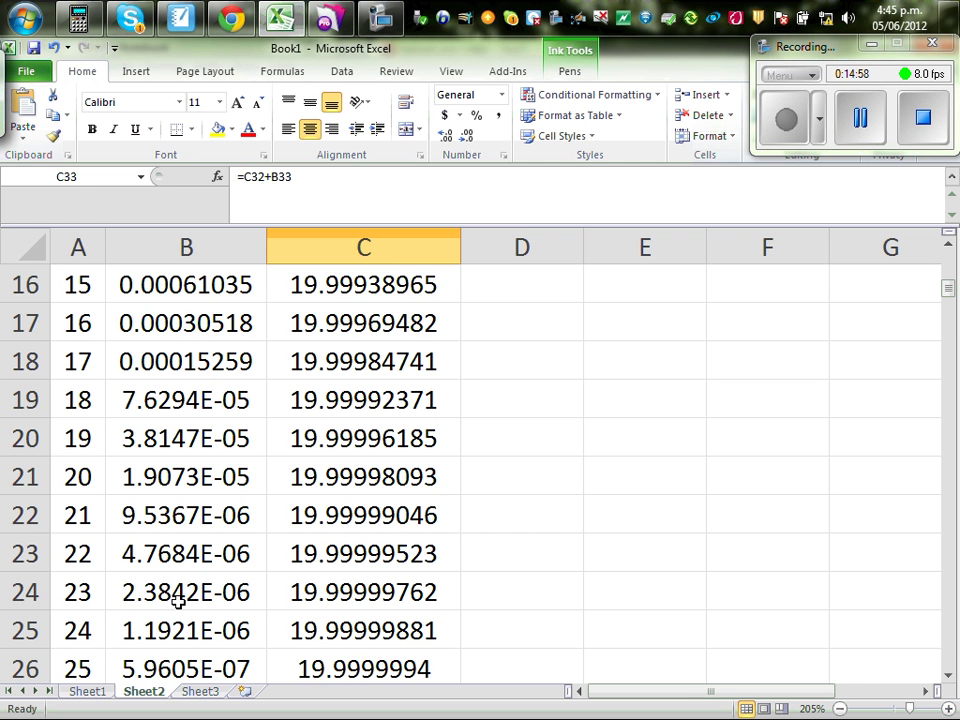
pyautogui.click(200, 690)
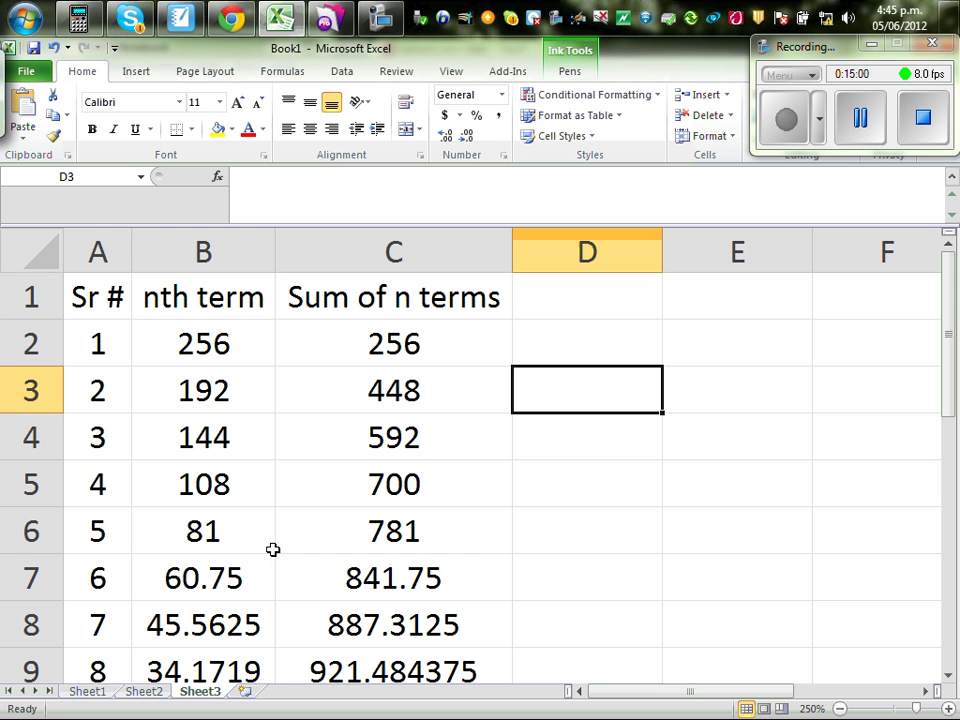
pyautogui.click(230, 343)
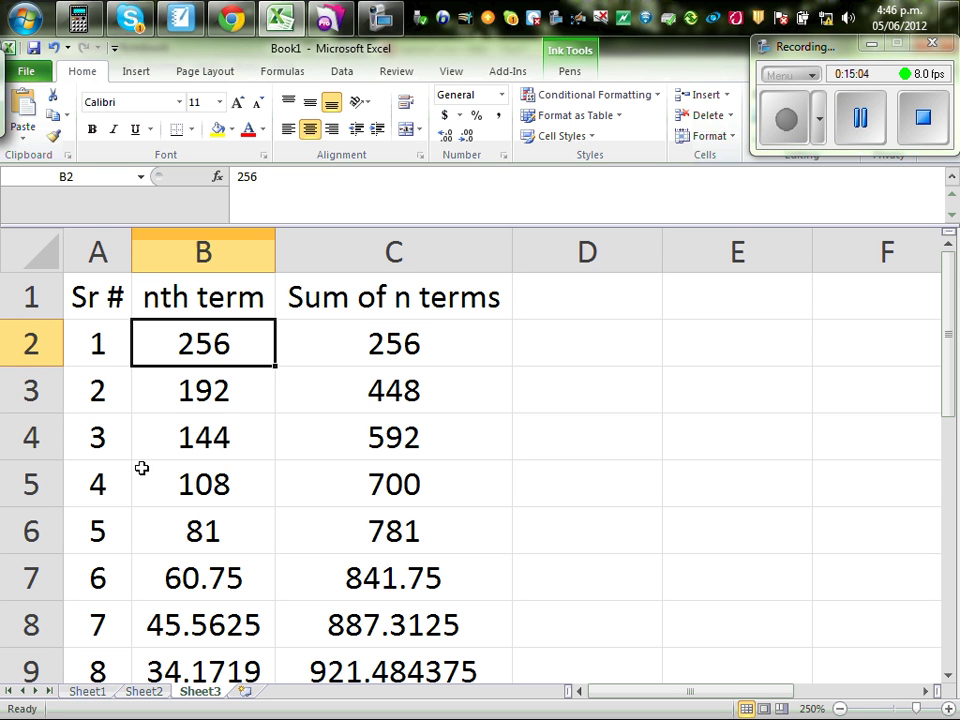
pyautogui.click(224, 393)
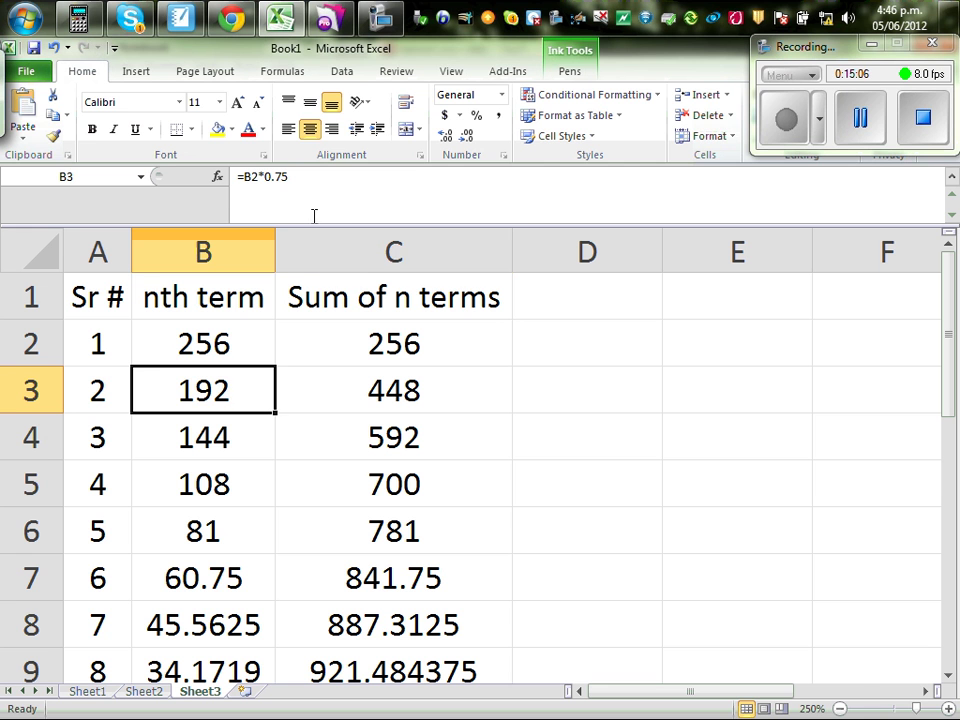
pyautogui.click(299, 177)
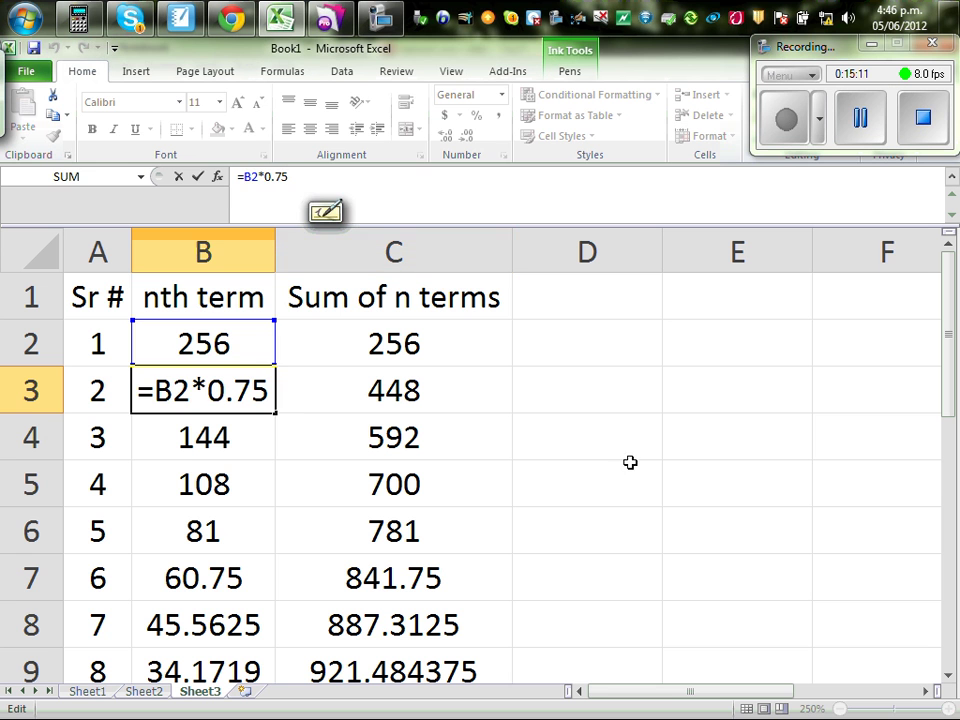
pyautogui.click(629, 494)
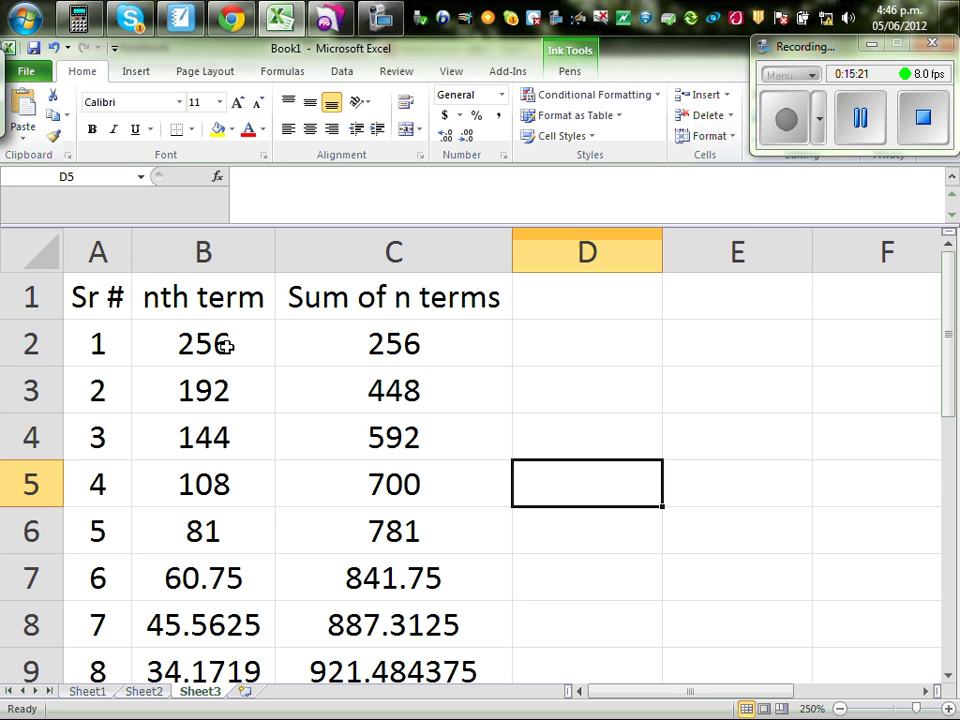
pyautogui.click(181, 17)
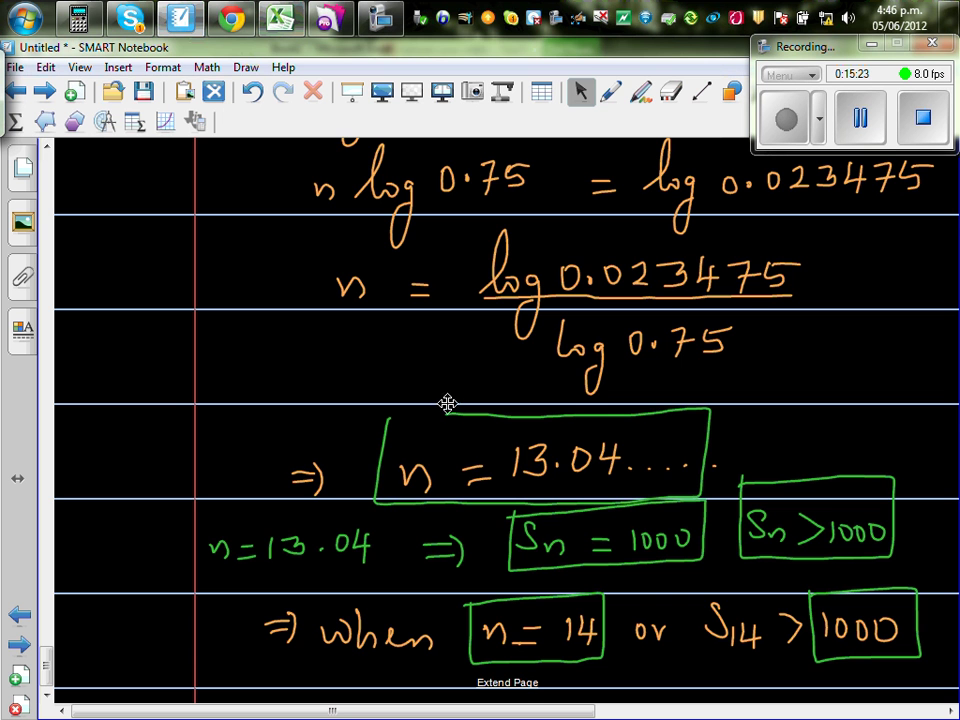
# Scroll over the n = 14, S14 > 1000 conclusion, then bring back the Excel table
pyautogui.scroll(1, 45, 663)
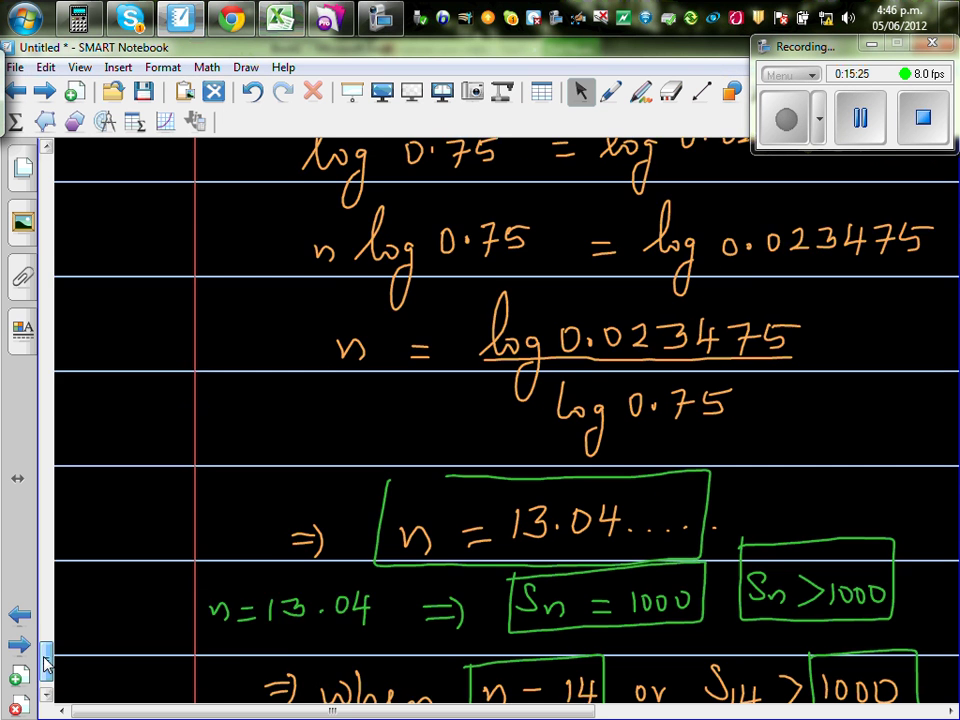
pyautogui.scroll(-1, 45, 668)
pyautogui.scroll(1, 45, 668)
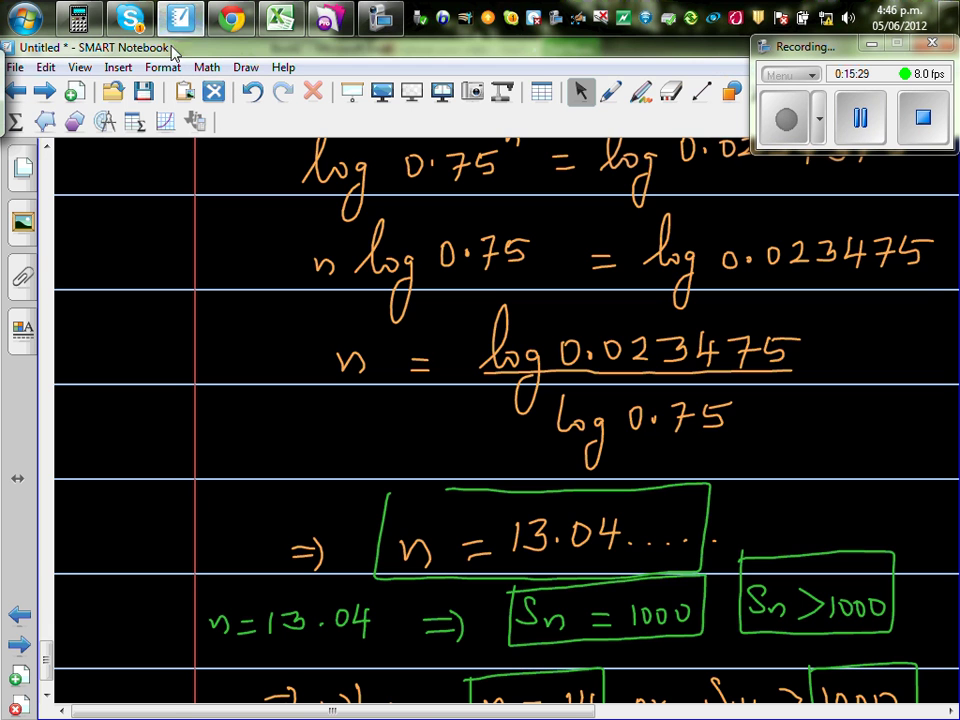
pyautogui.click(281, 18)
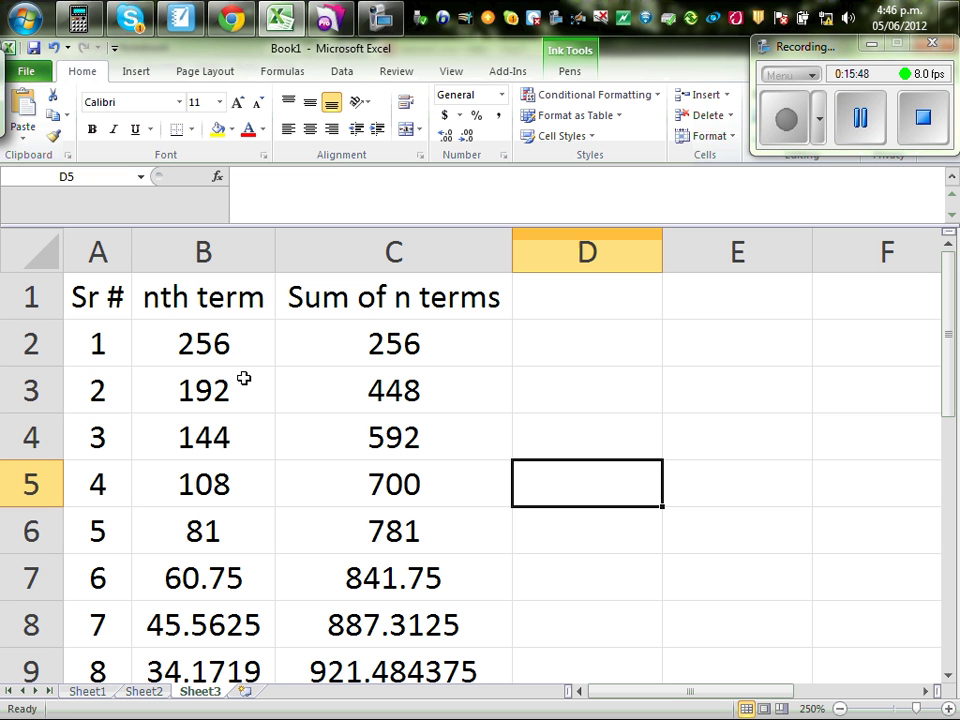
pyautogui.click(948, 677)
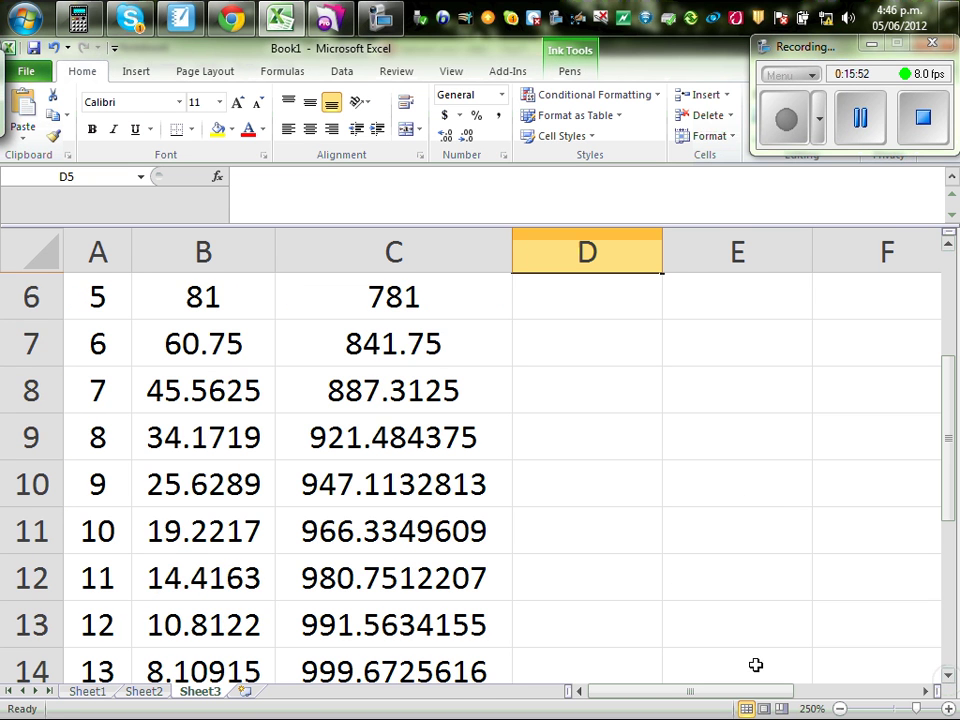
pyautogui.click(948, 677)
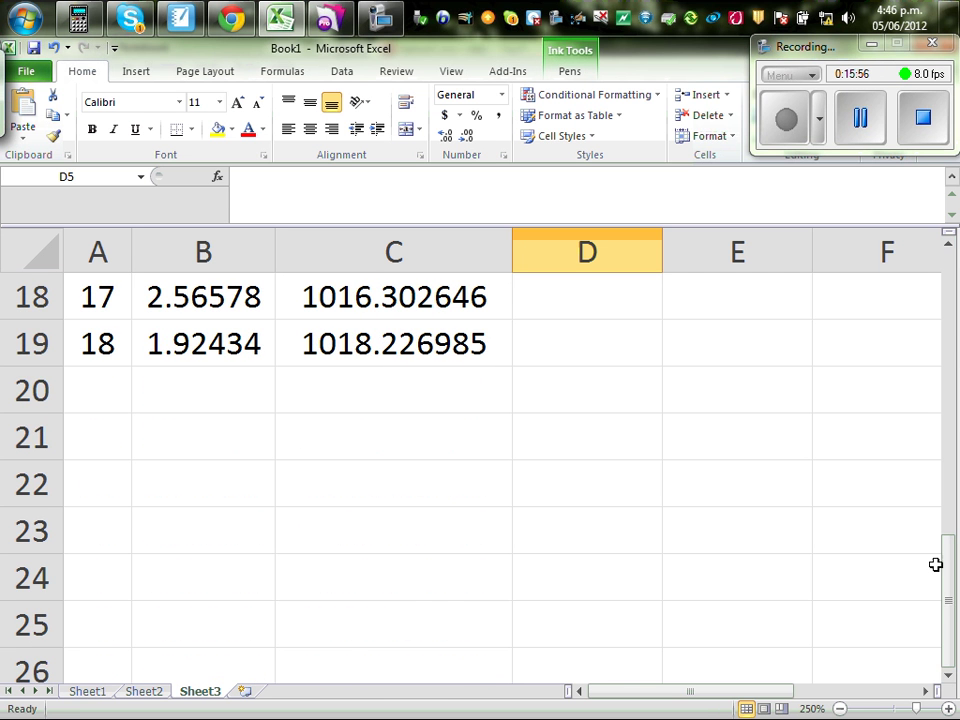
pyautogui.moveTo(949, 598); pyautogui.dragTo(928, 320)
pyautogui.click(455, 396)
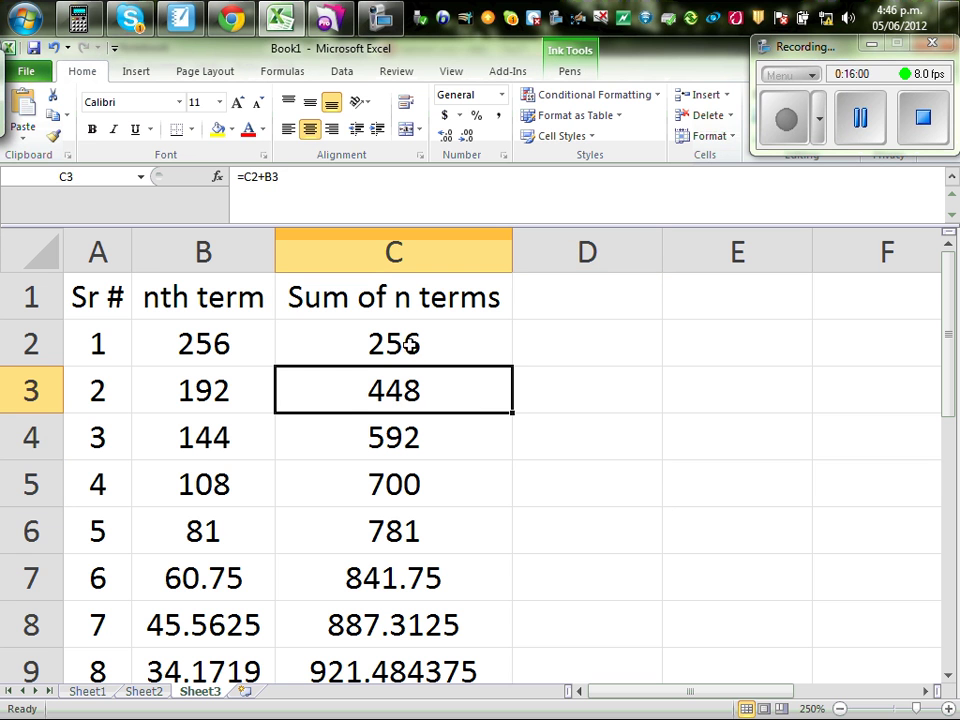
pyautogui.click(289, 181)
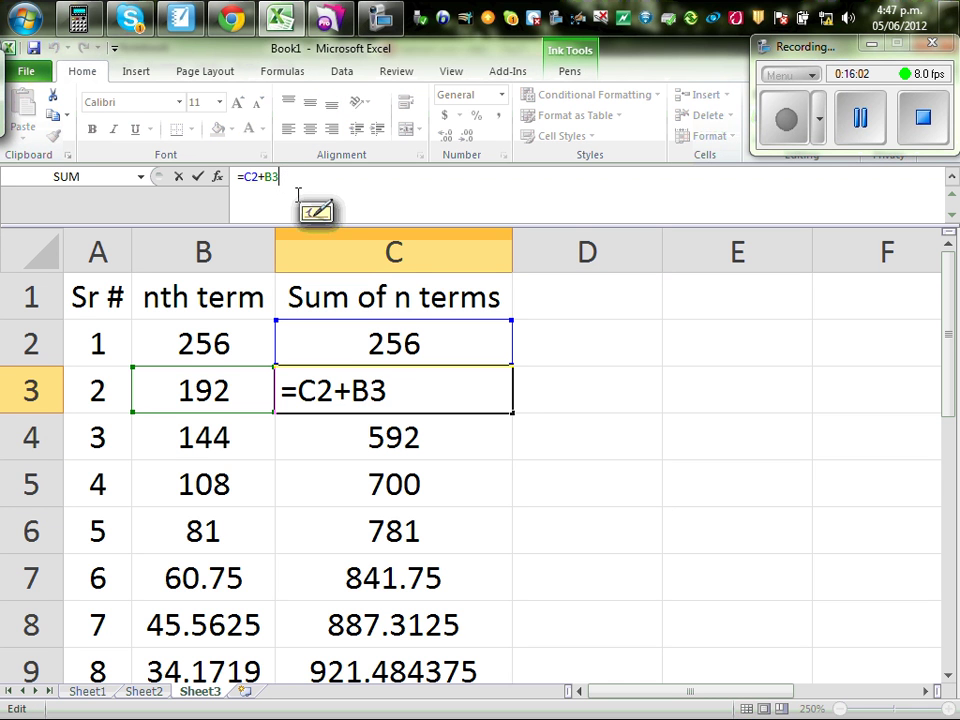
pyautogui.click(242, 390)
pyautogui.click(378, 336)
pyautogui.click(262, 390)
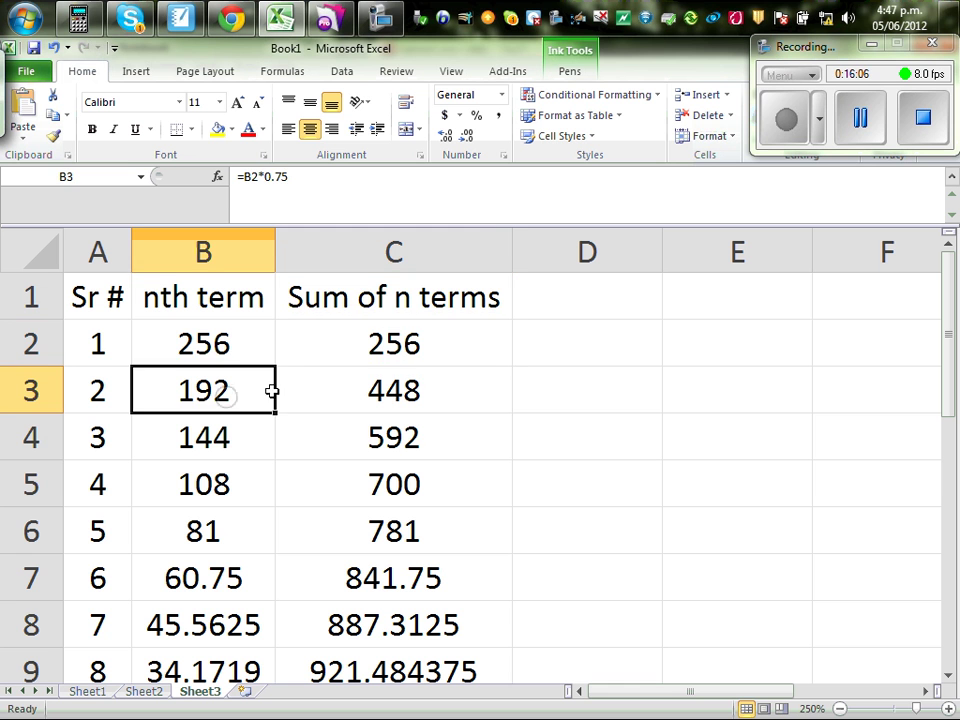
pyautogui.click(437, 391)
pyautogui.click(444, 440)
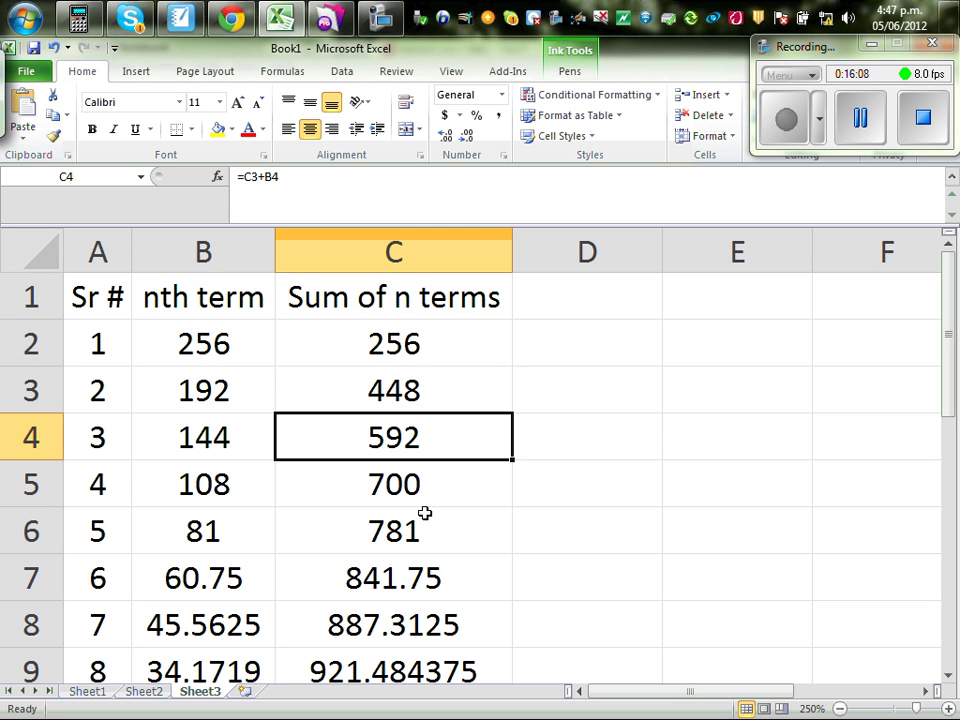
pyautogui.click(430, 387)
pyautogui.click(218, 450)
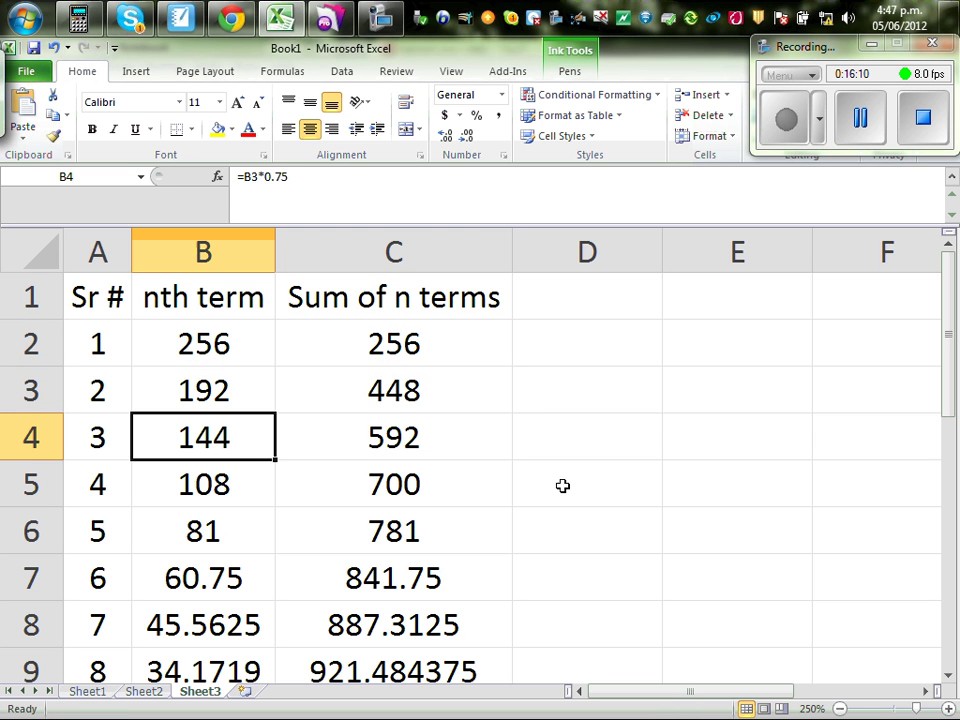
pyautogui.click(944, 395)
# Fill the serial numbers in column A down to term 218
pyautogui.moveTo(940, 376); pyautogui.dragTo(949, 588)
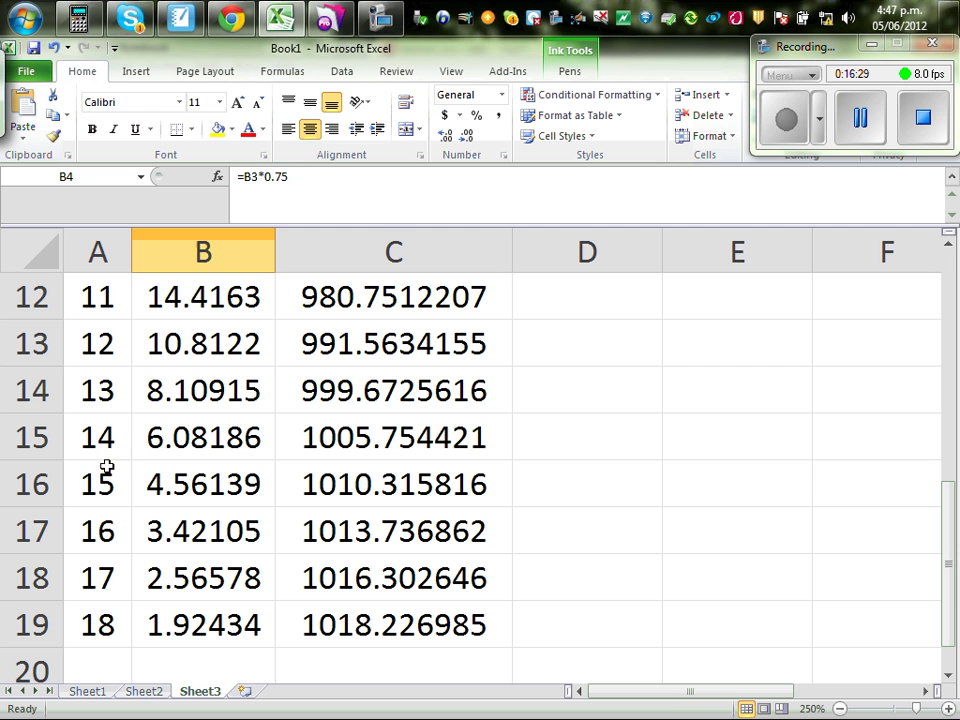
pyautogui.moveTo(106, 437); pyautogui.dragTo(105, 624)
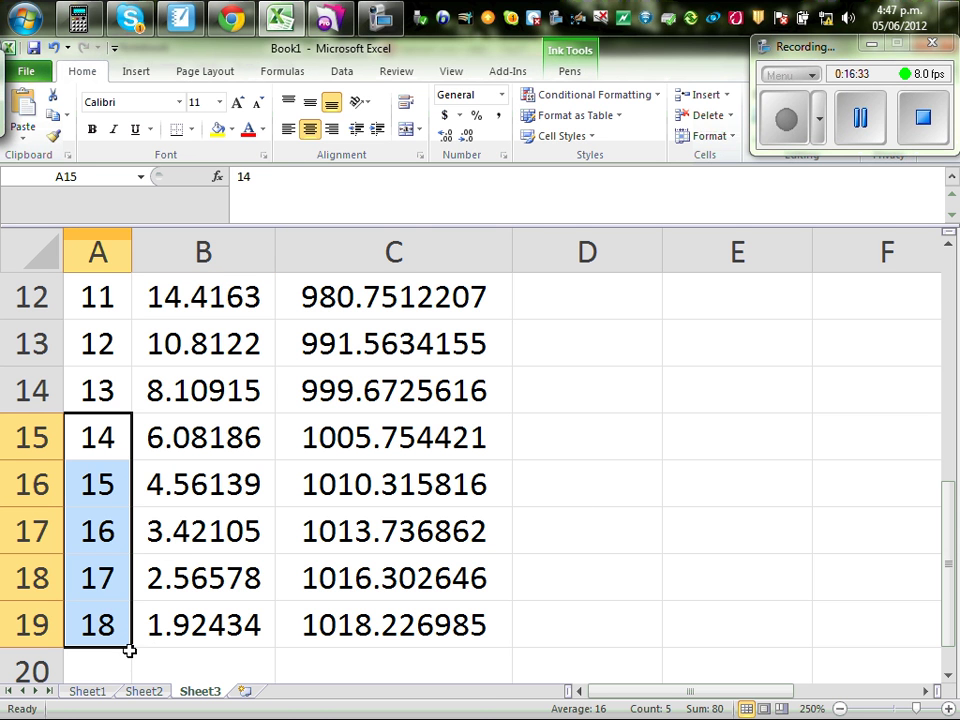
pyautogui.moveTo(130, 648); pyautogui.dragTo(148, 705)
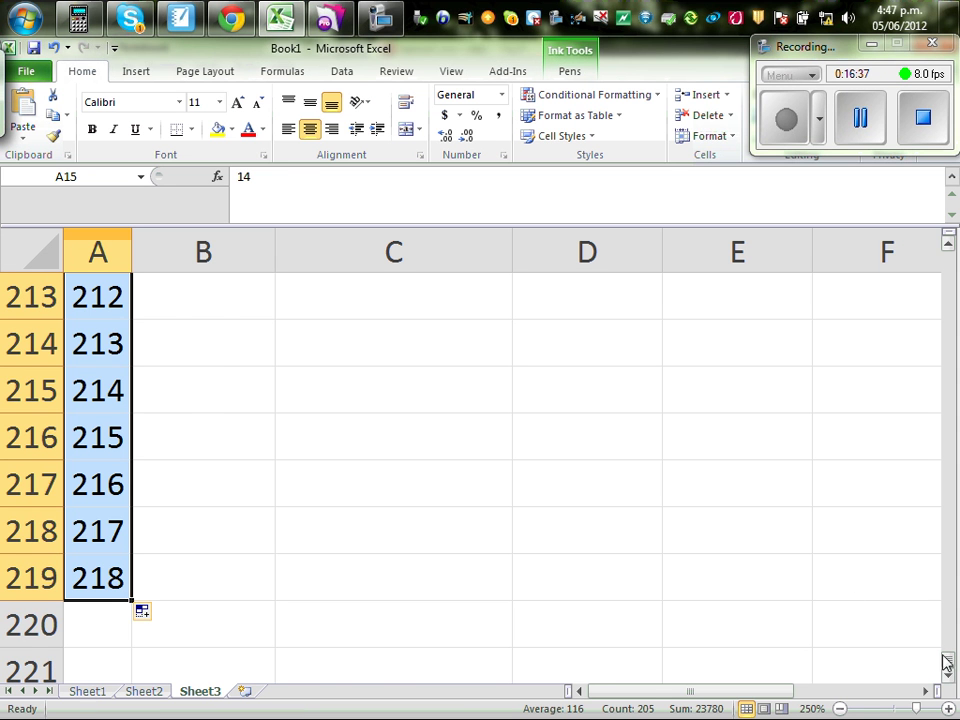
# Fill the nth-term and running-sum formulas down to row 219, levelling at 1024
pyautogui.moveTo(950, 667); pyautogui.dragTo(956, 598)
pyautogui.moveTo(952, 400); pyautogui.dragTo(950, 288)
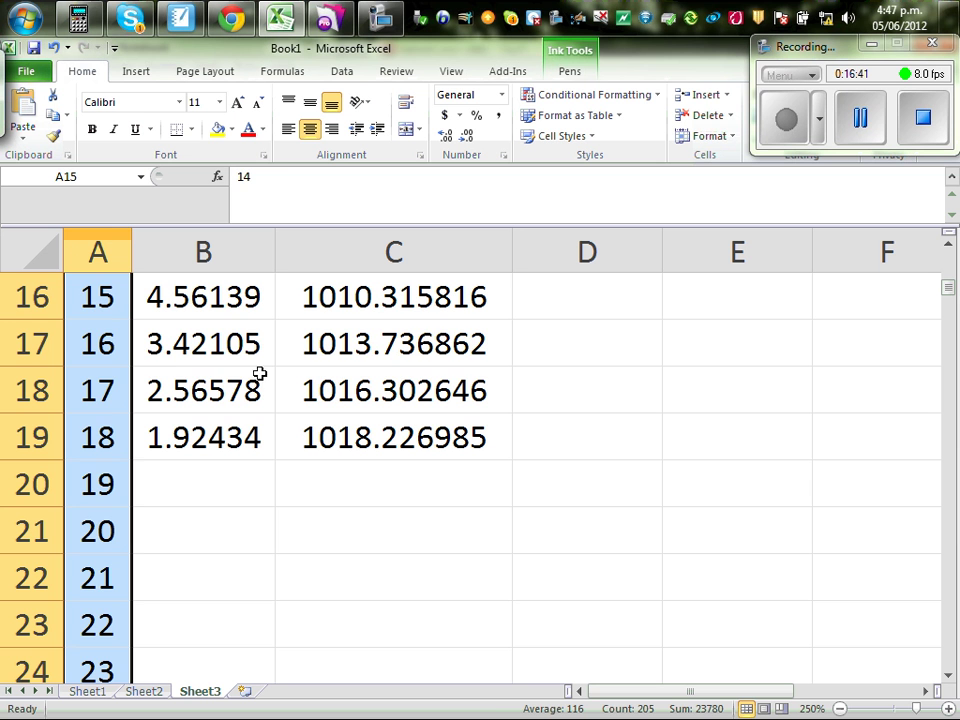
pyautogui.moveTo(160, 348); pyautogui.dragTo(368, 427)
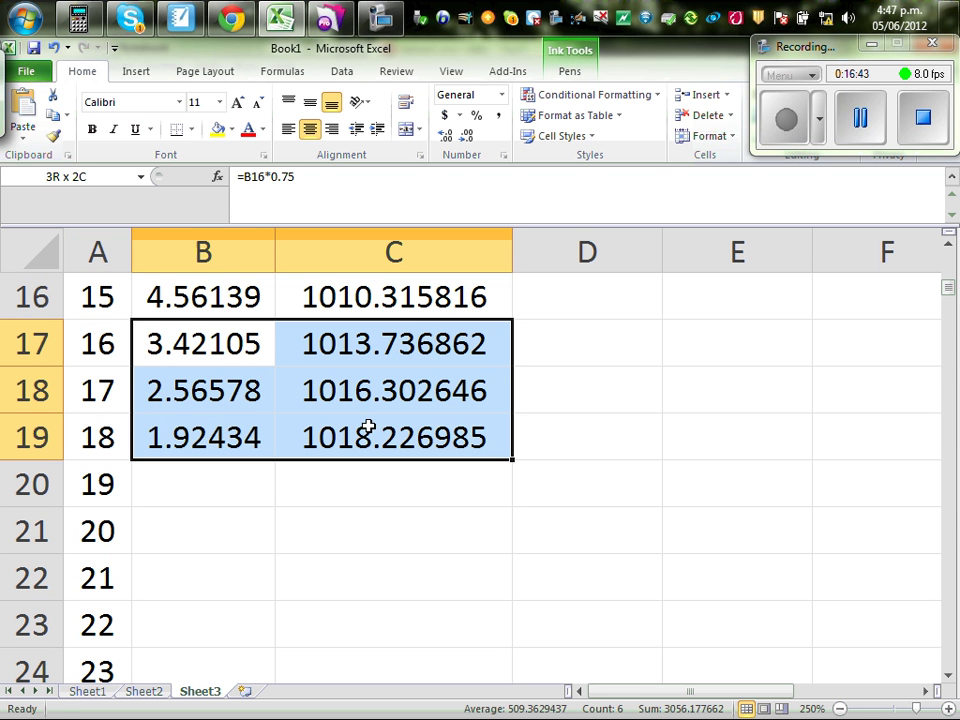
pyautogui.moveTo(514, 460); pyautogui.dragTo(500, 597)
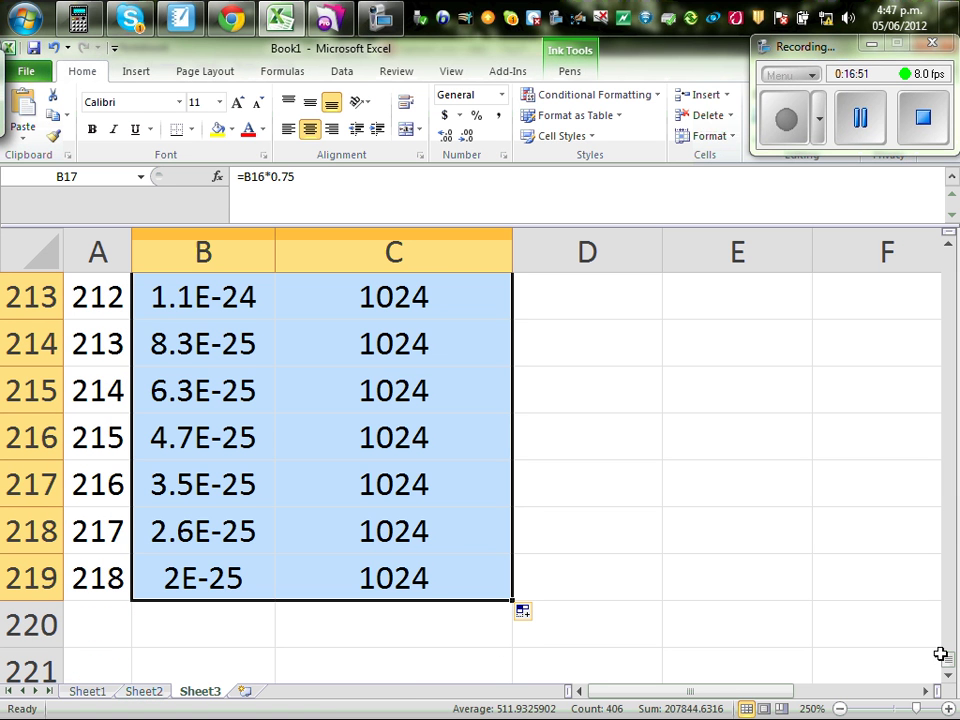